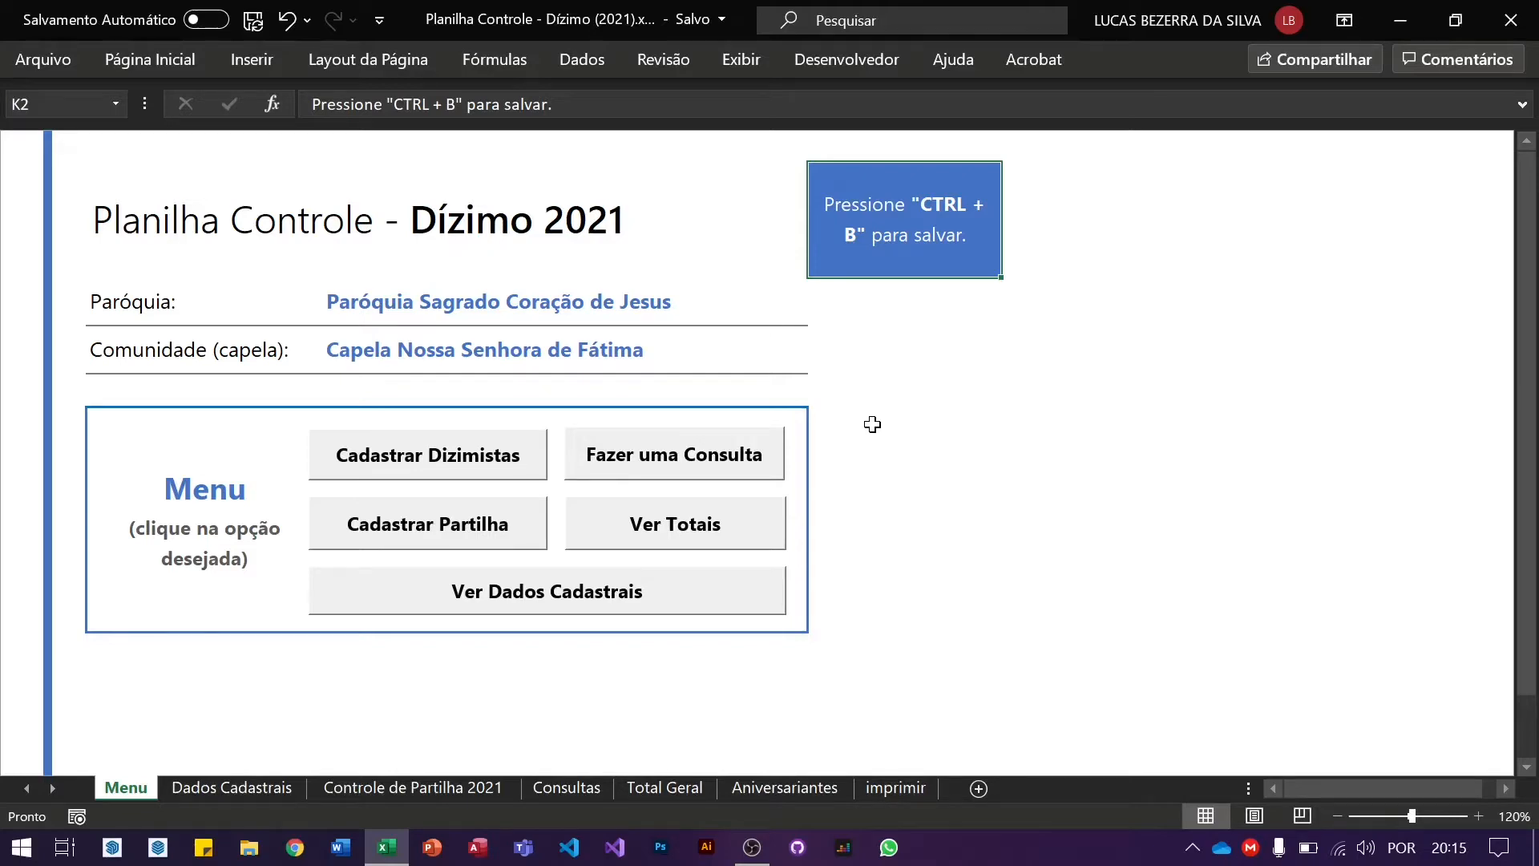
Step: Go to Ver Dados Cadastrais, browse the three tithers, and read the instruction in cell C2
click(576, 593)
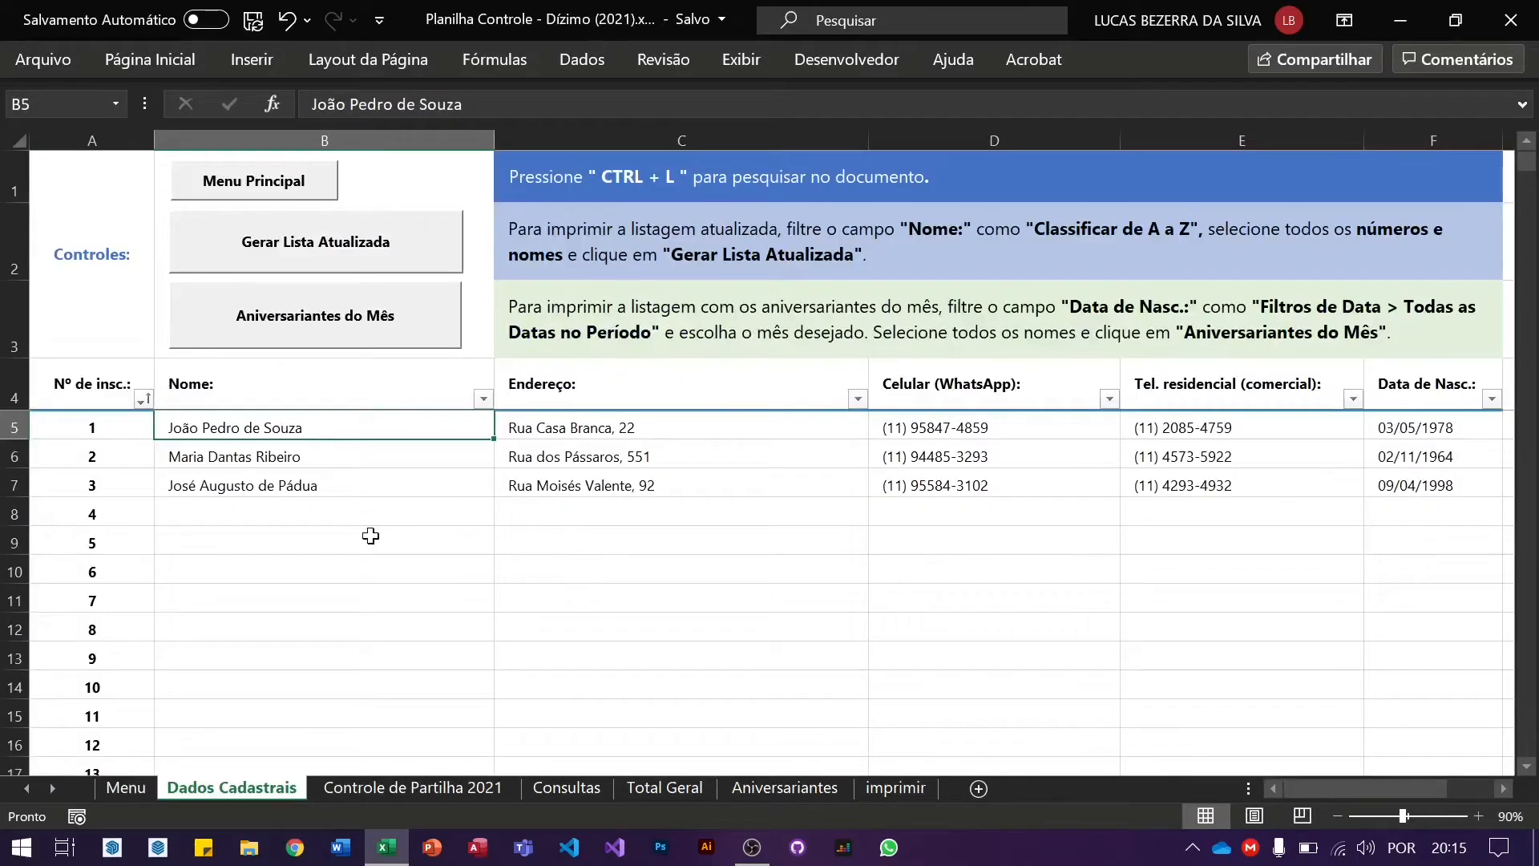
scroll(371, 536, down, 6)
scroll(370, 536, up, 5)
scroll(370, 536, up, 2)
click(290, 191)
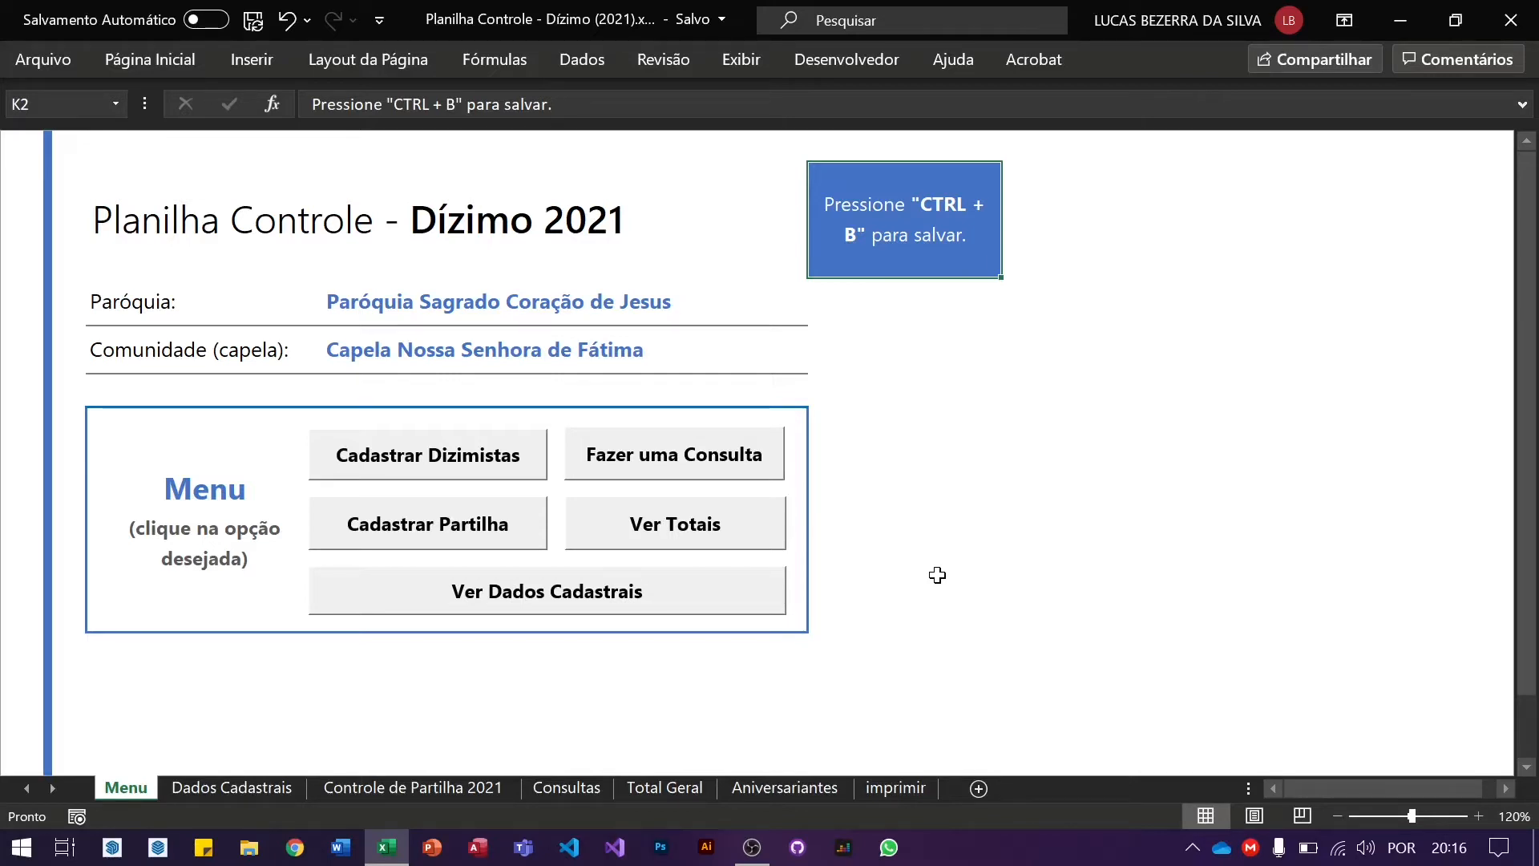
click(663, 598)
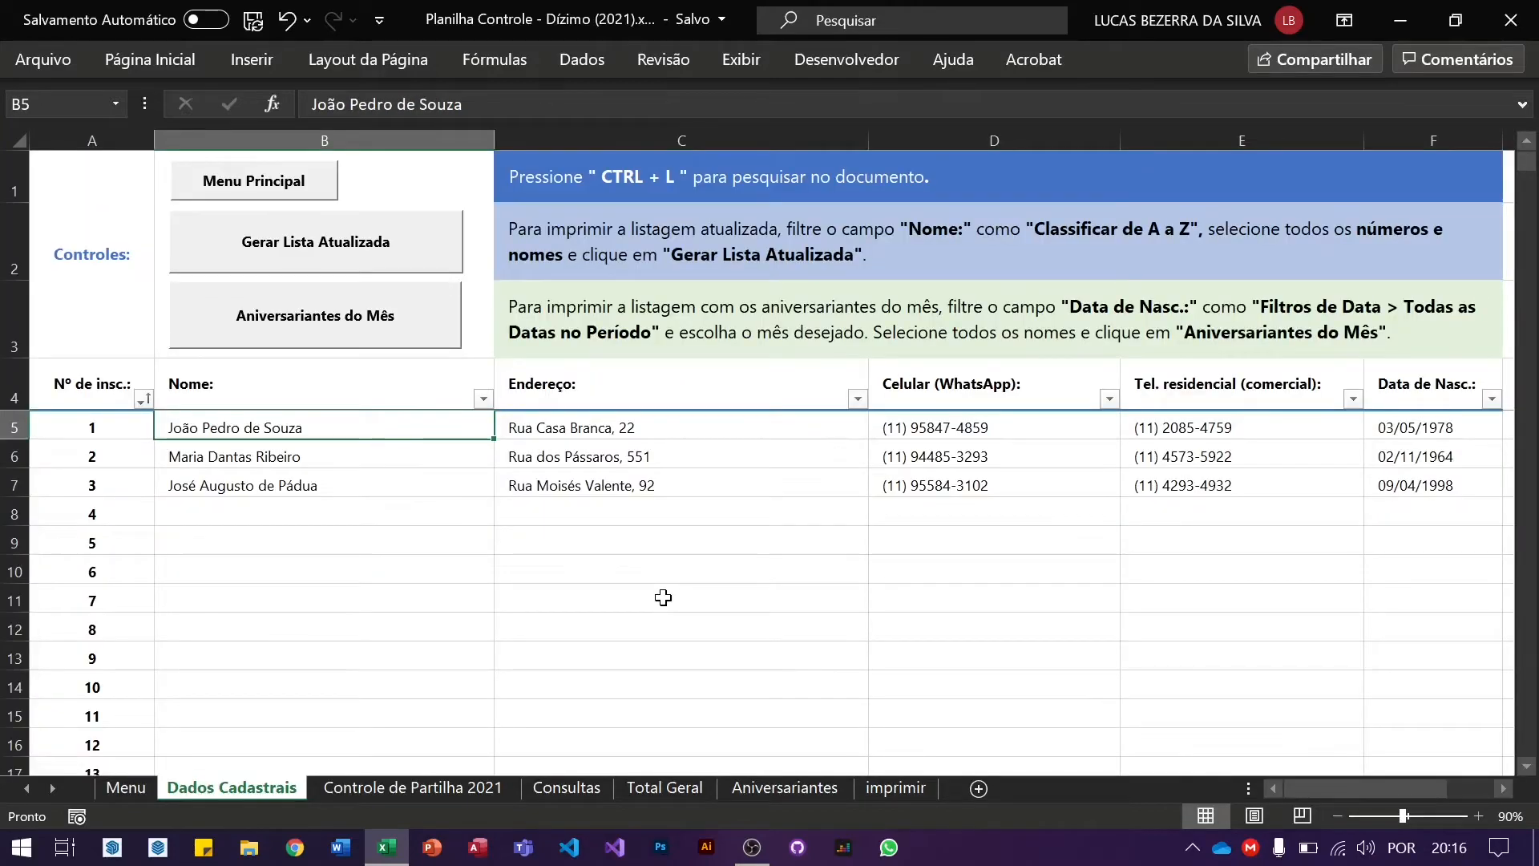
click(950, 258)
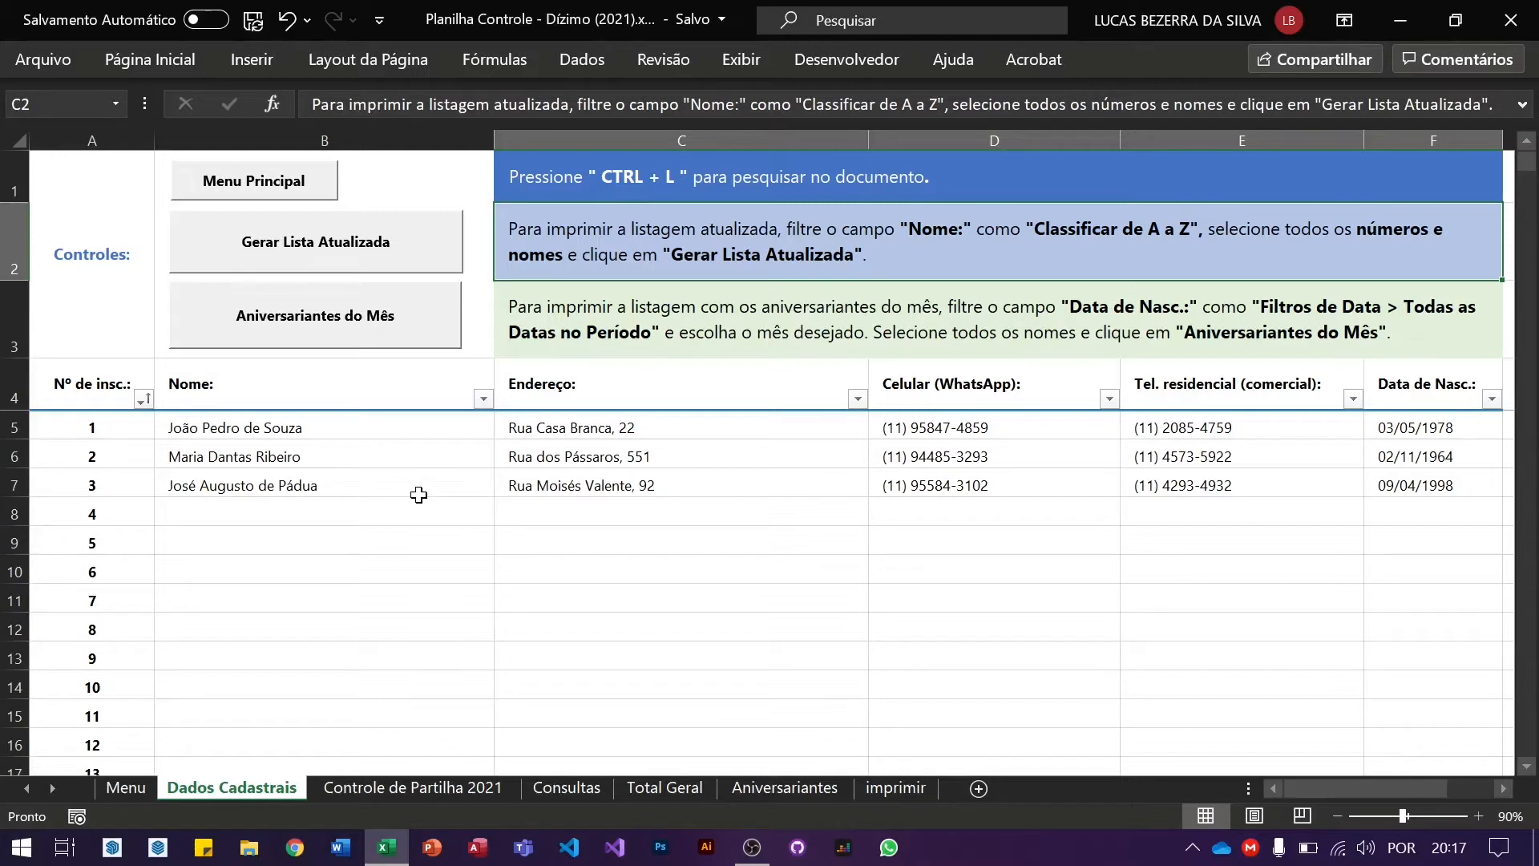
click(92, 485)
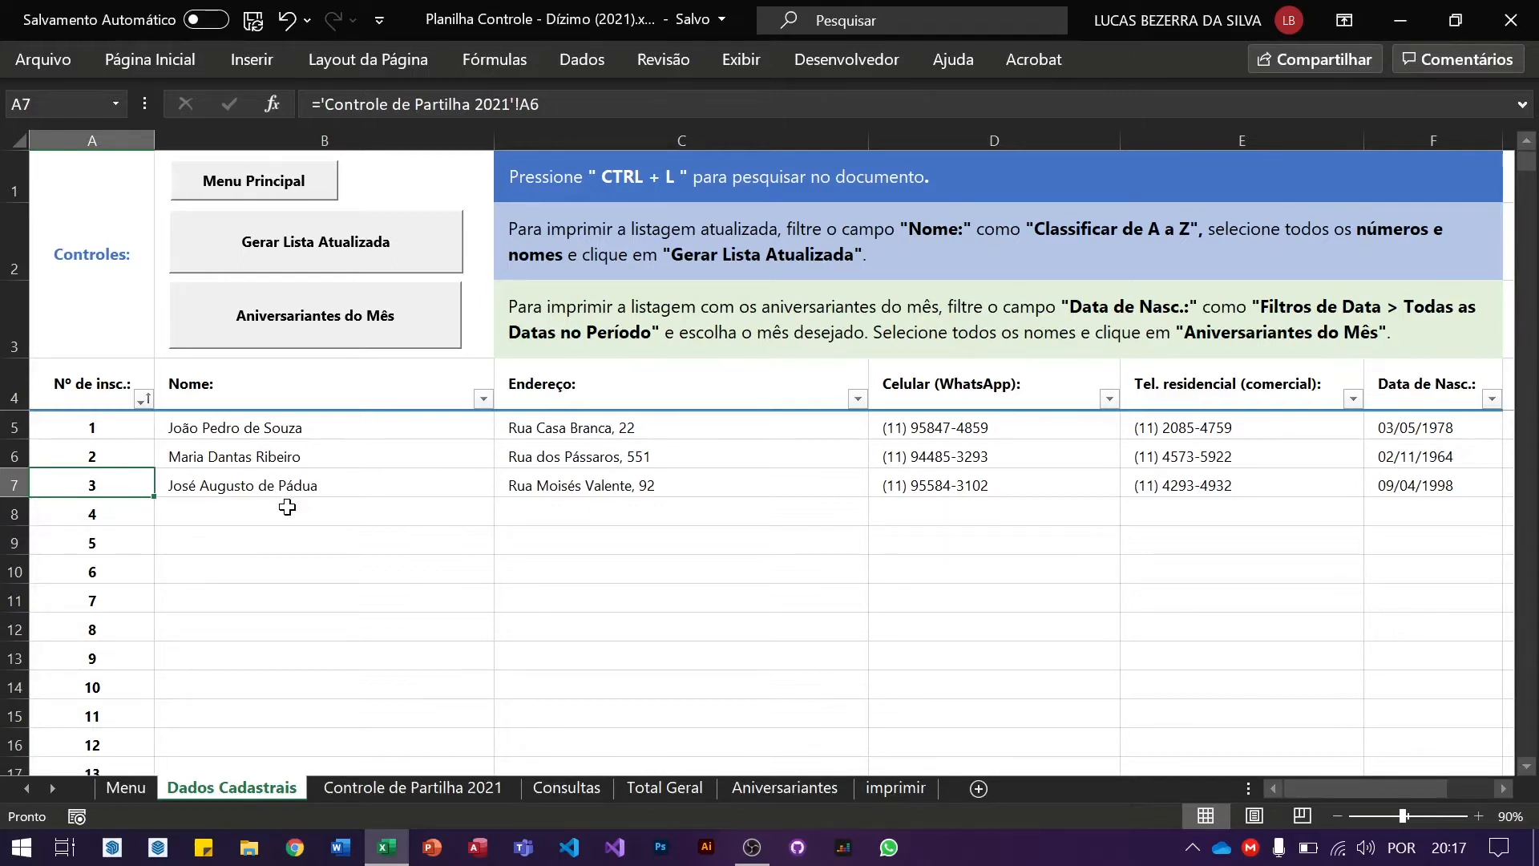
click(287, 511)
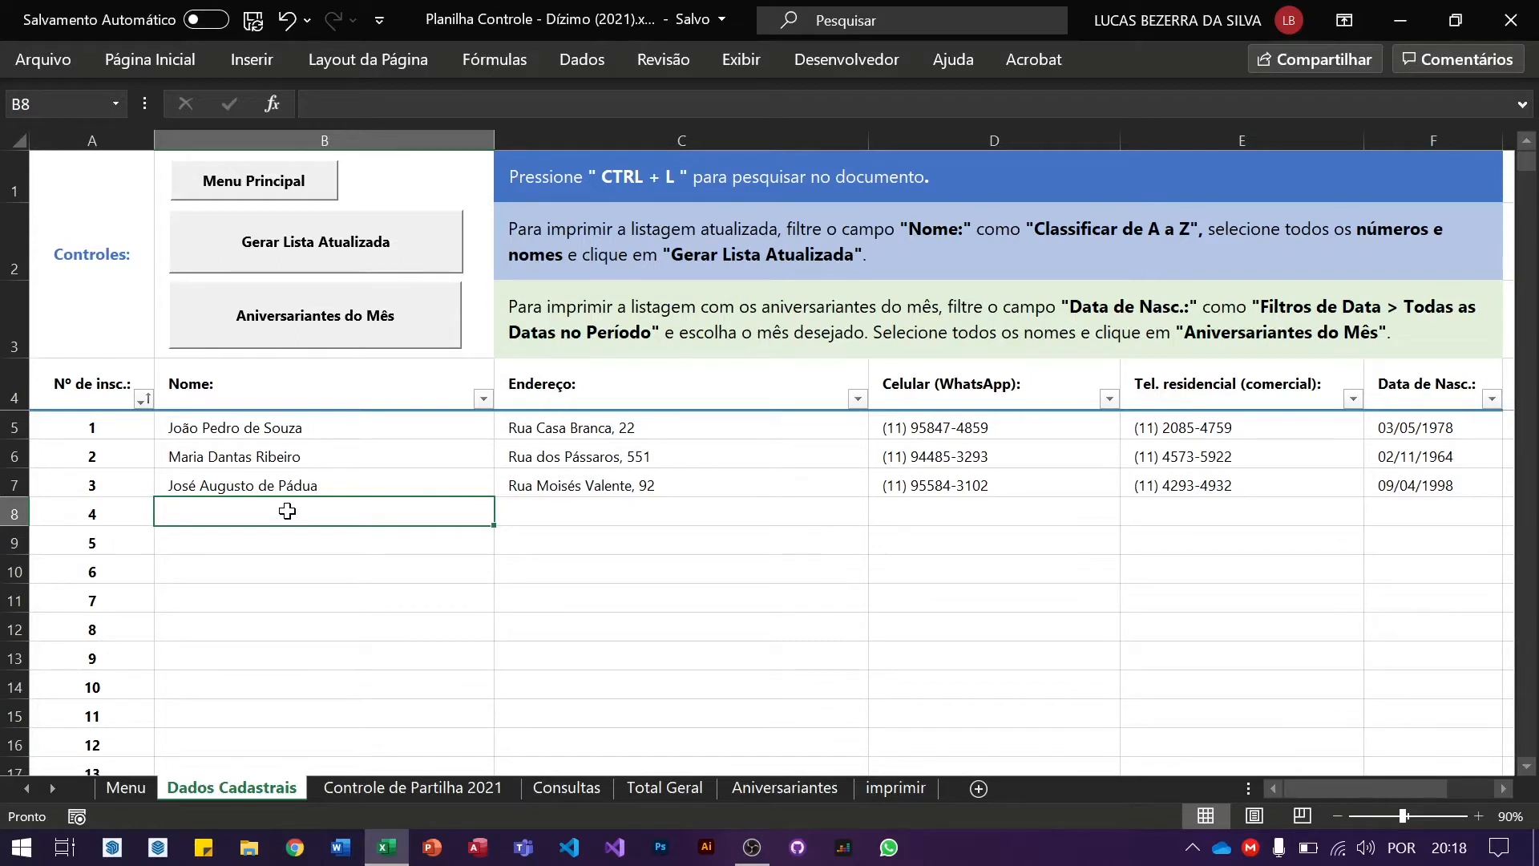
Step: Sort the Nome column A to Z, reordering registration numbers to 1, 3, 2
click(482, 399)
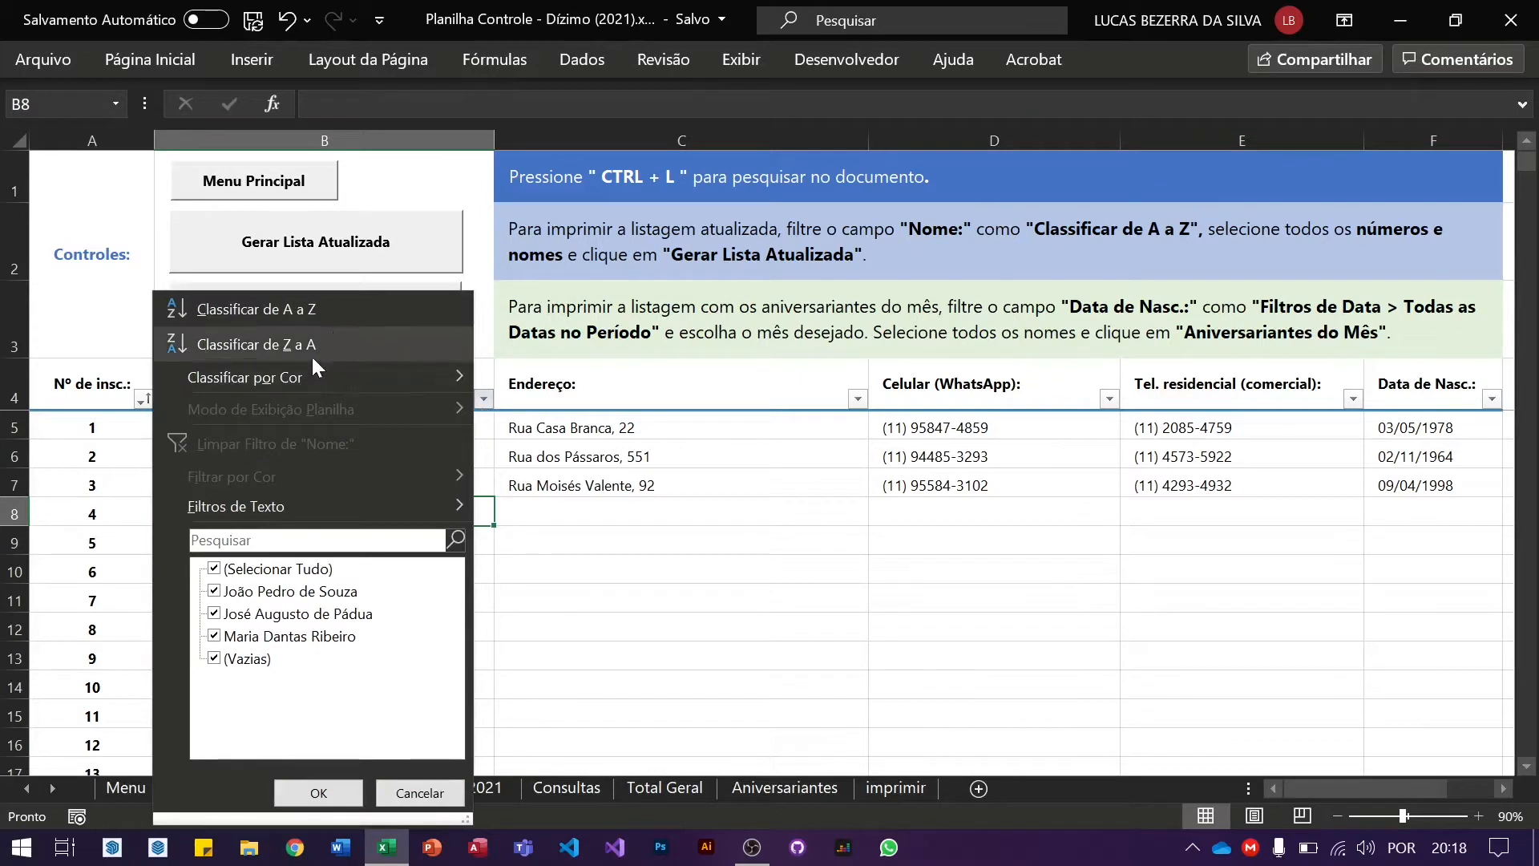
click(364, 319)
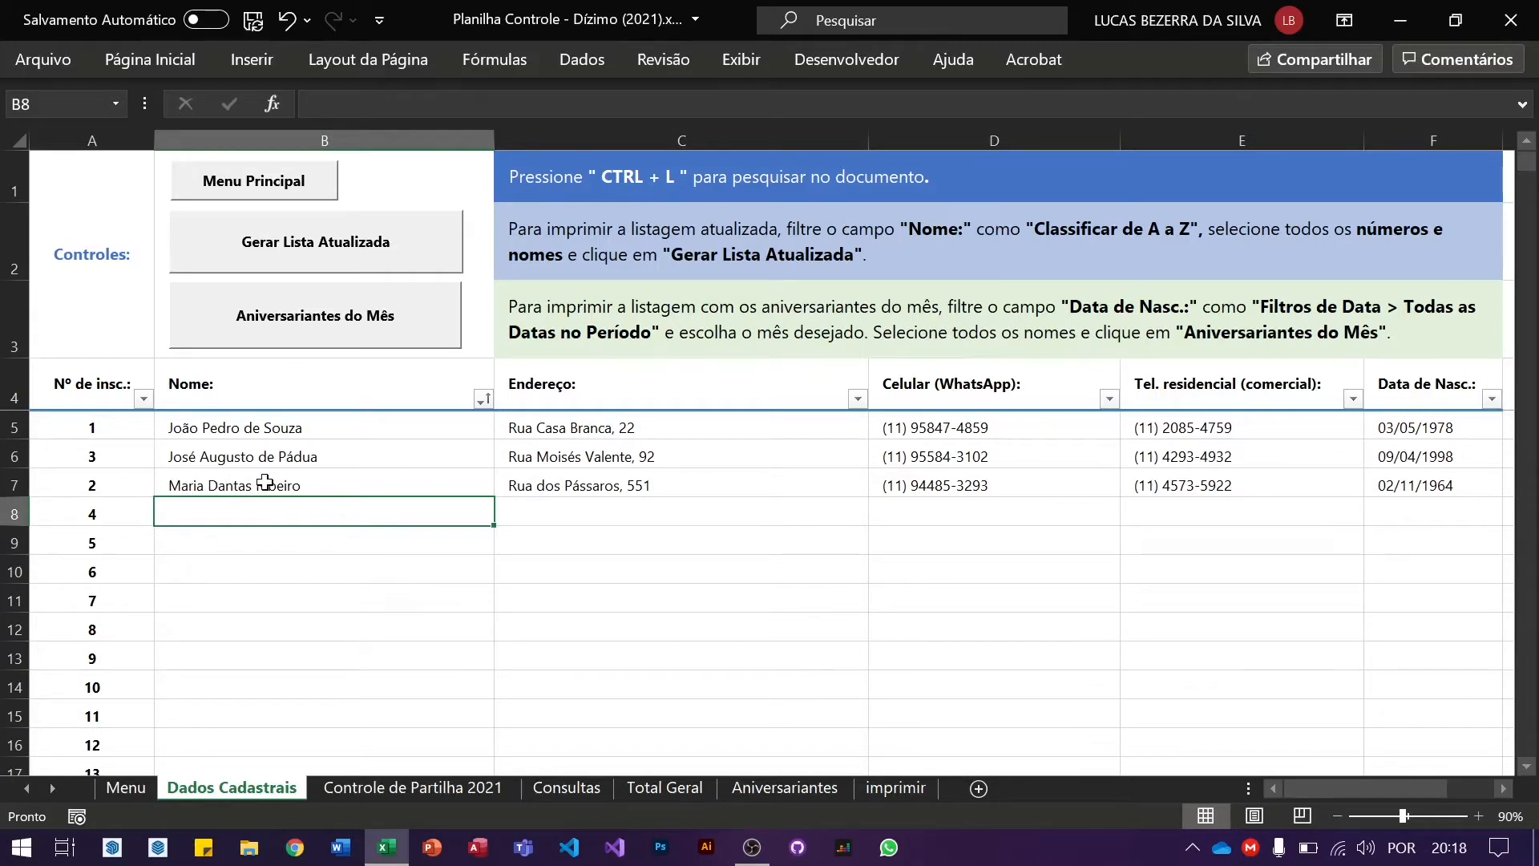
click(382, 429)
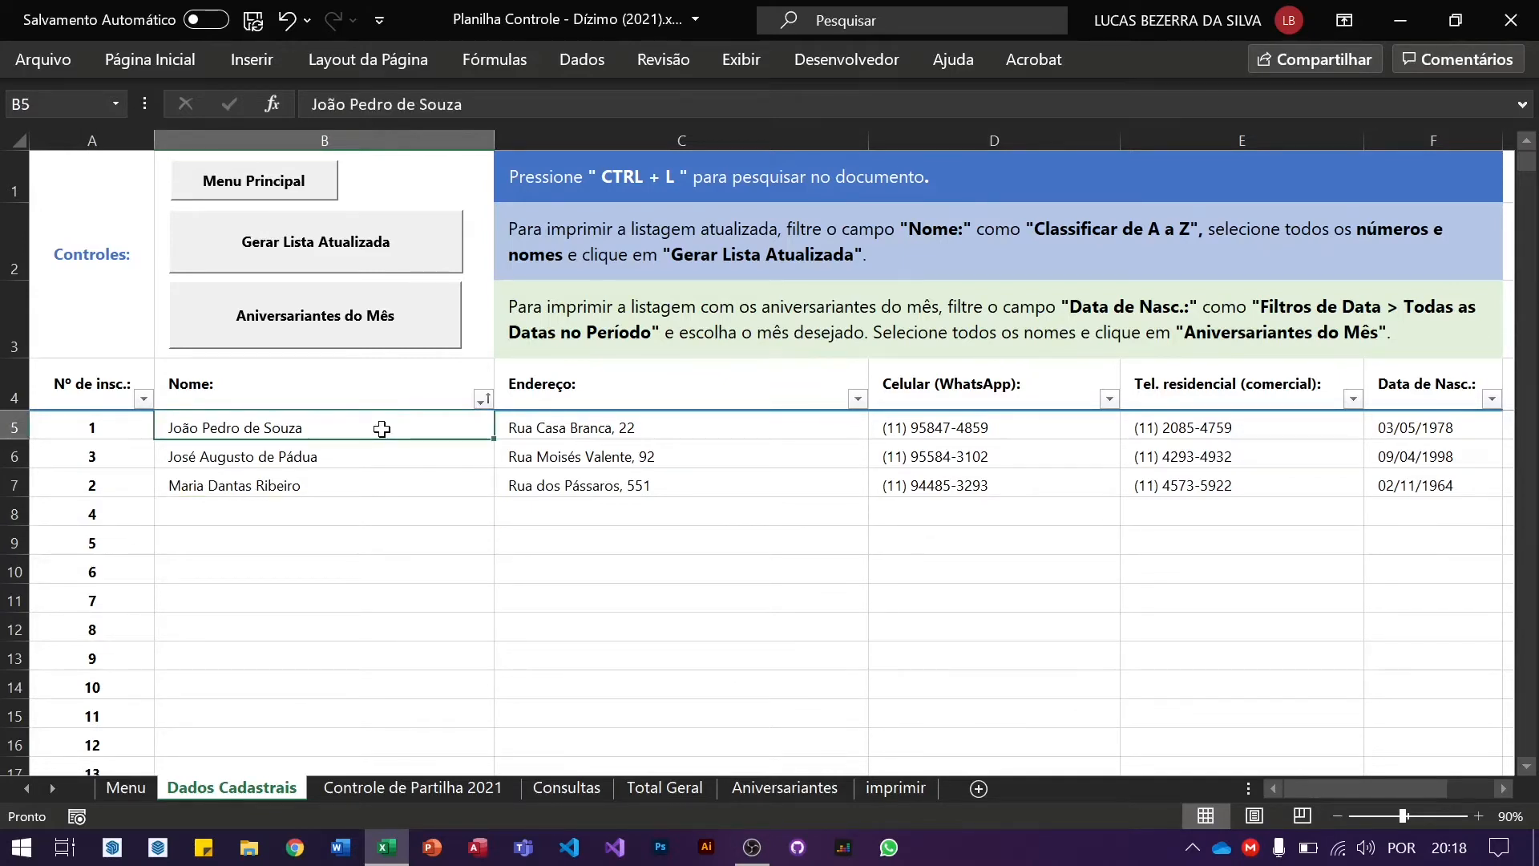
Step: Check the sorted rows, then select A5:B7 with the three numbers and names
click(365, 483)
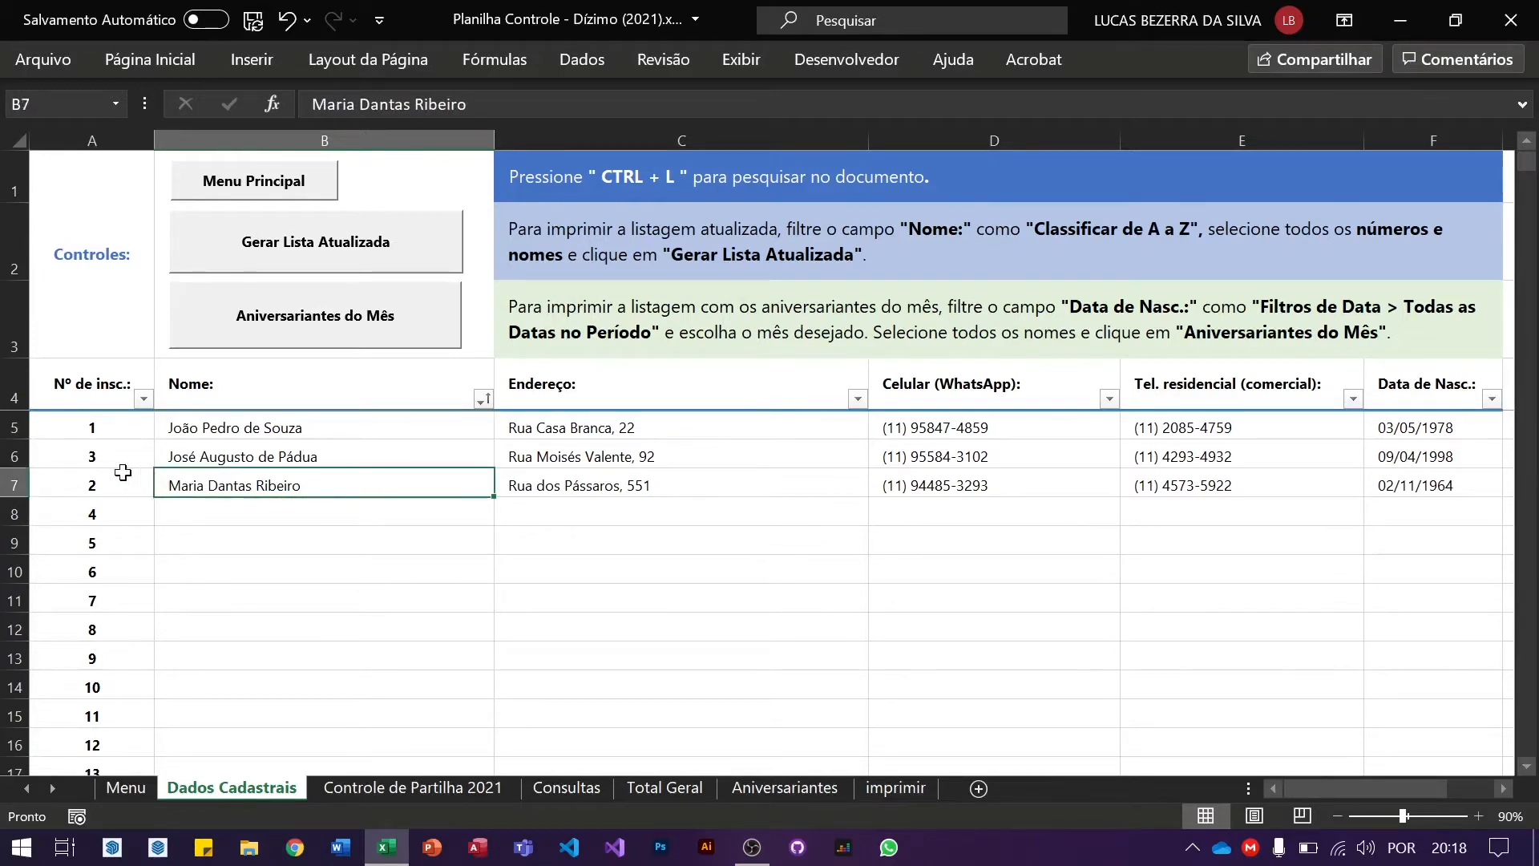
click(101, 488)
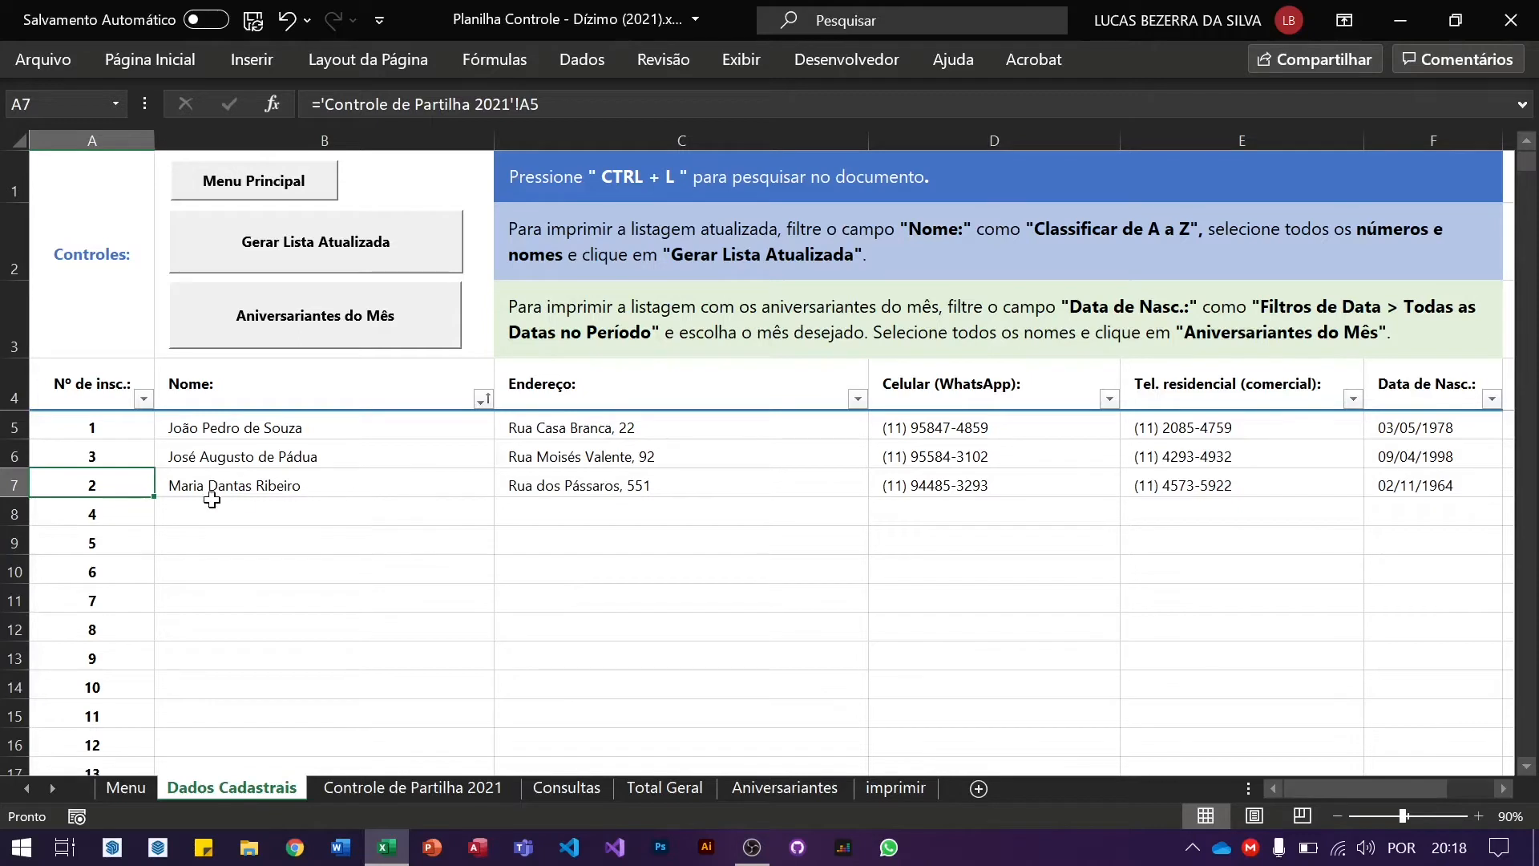
drag(94, 428, 264, 485)
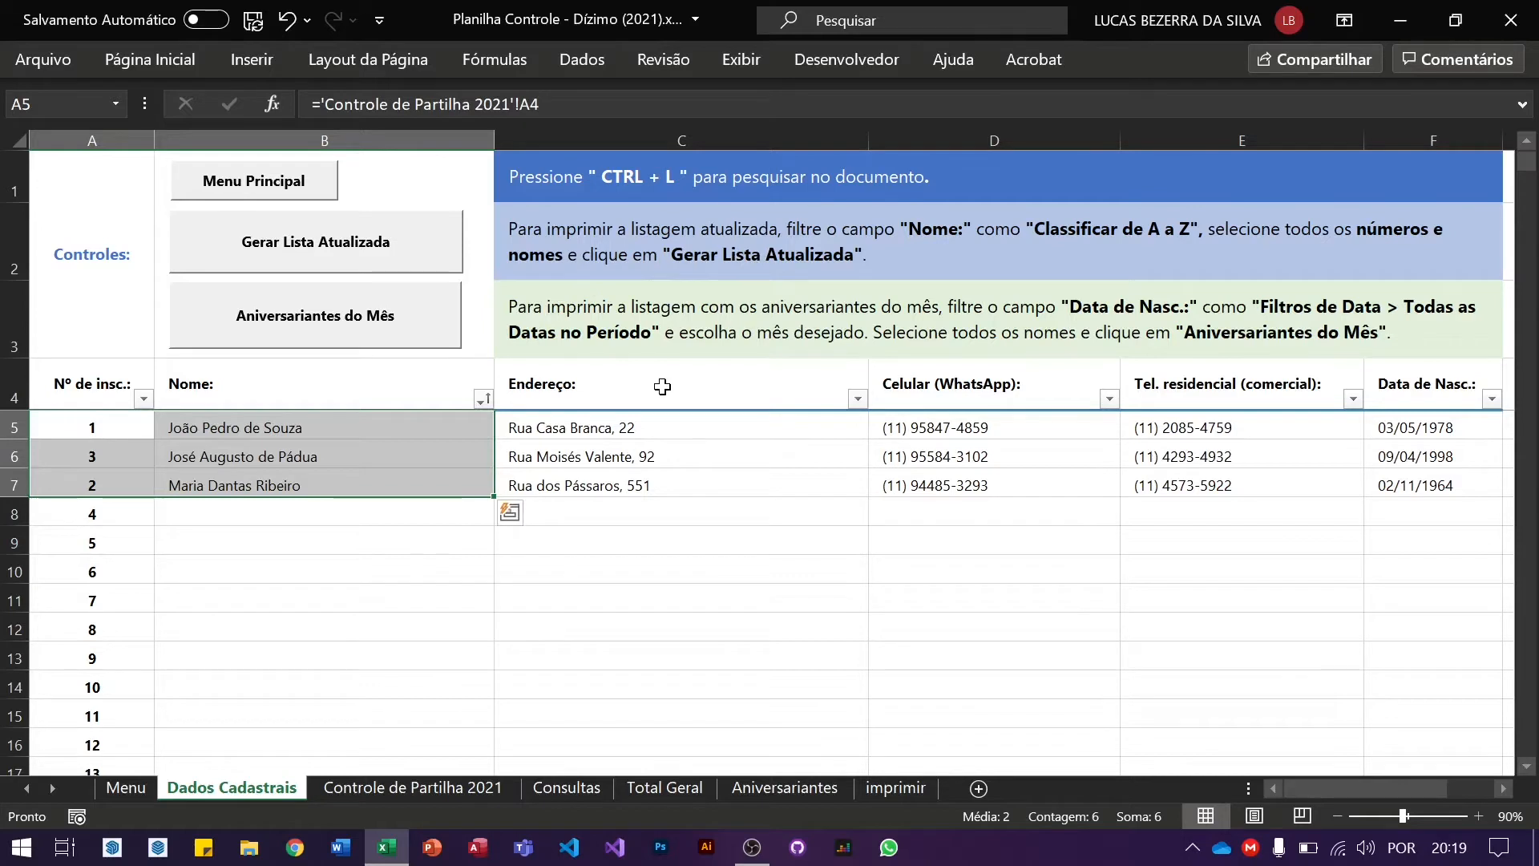
Step: Run Gerar Lista Atualizada and preview the one-page 'Lista em Ordem Alfabética' report
click(407, 262)
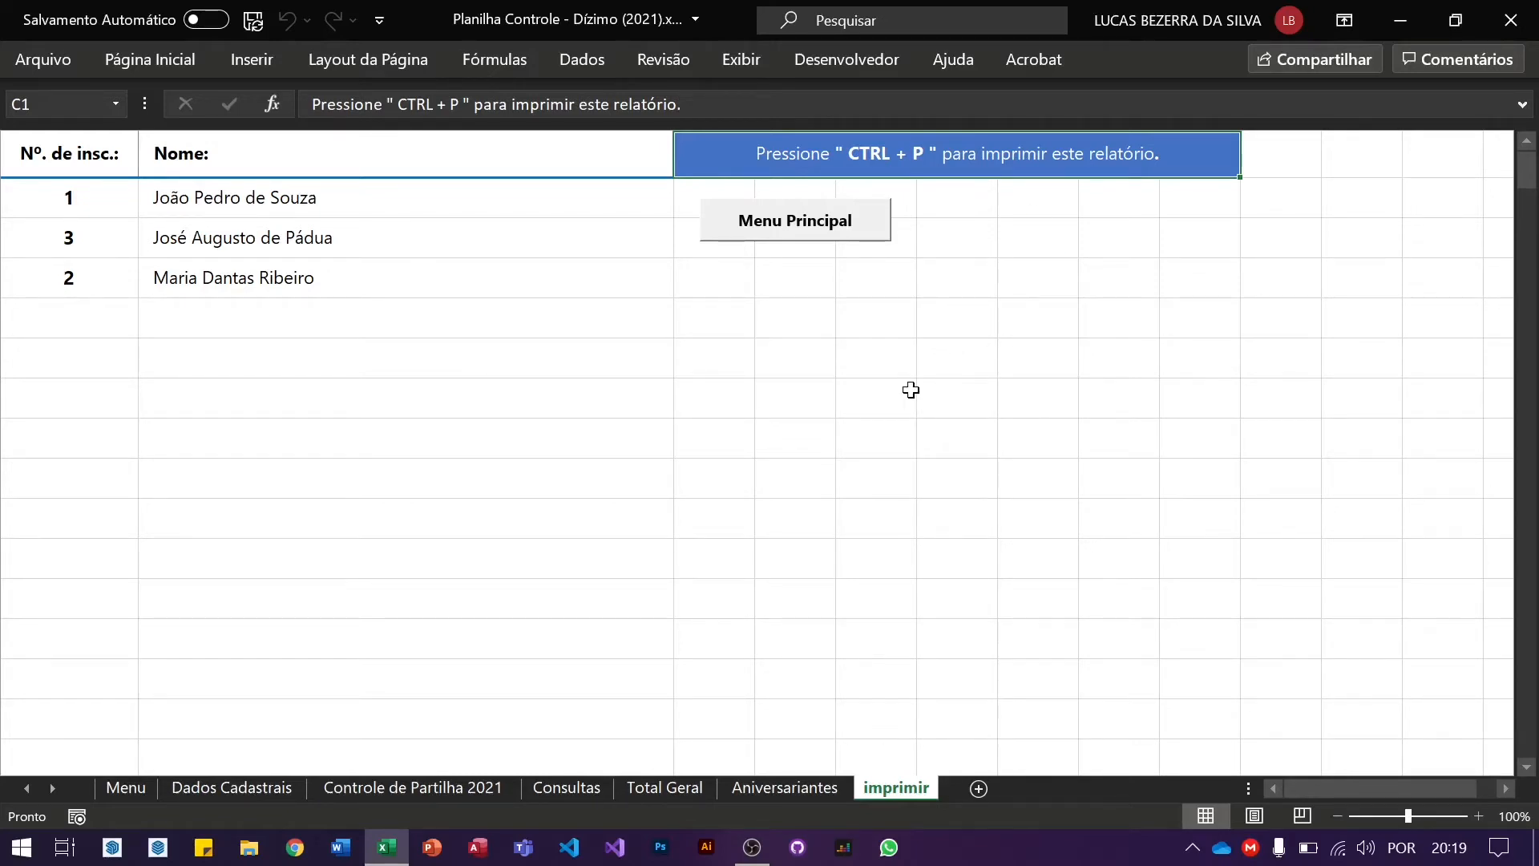
key(ctrl+p)
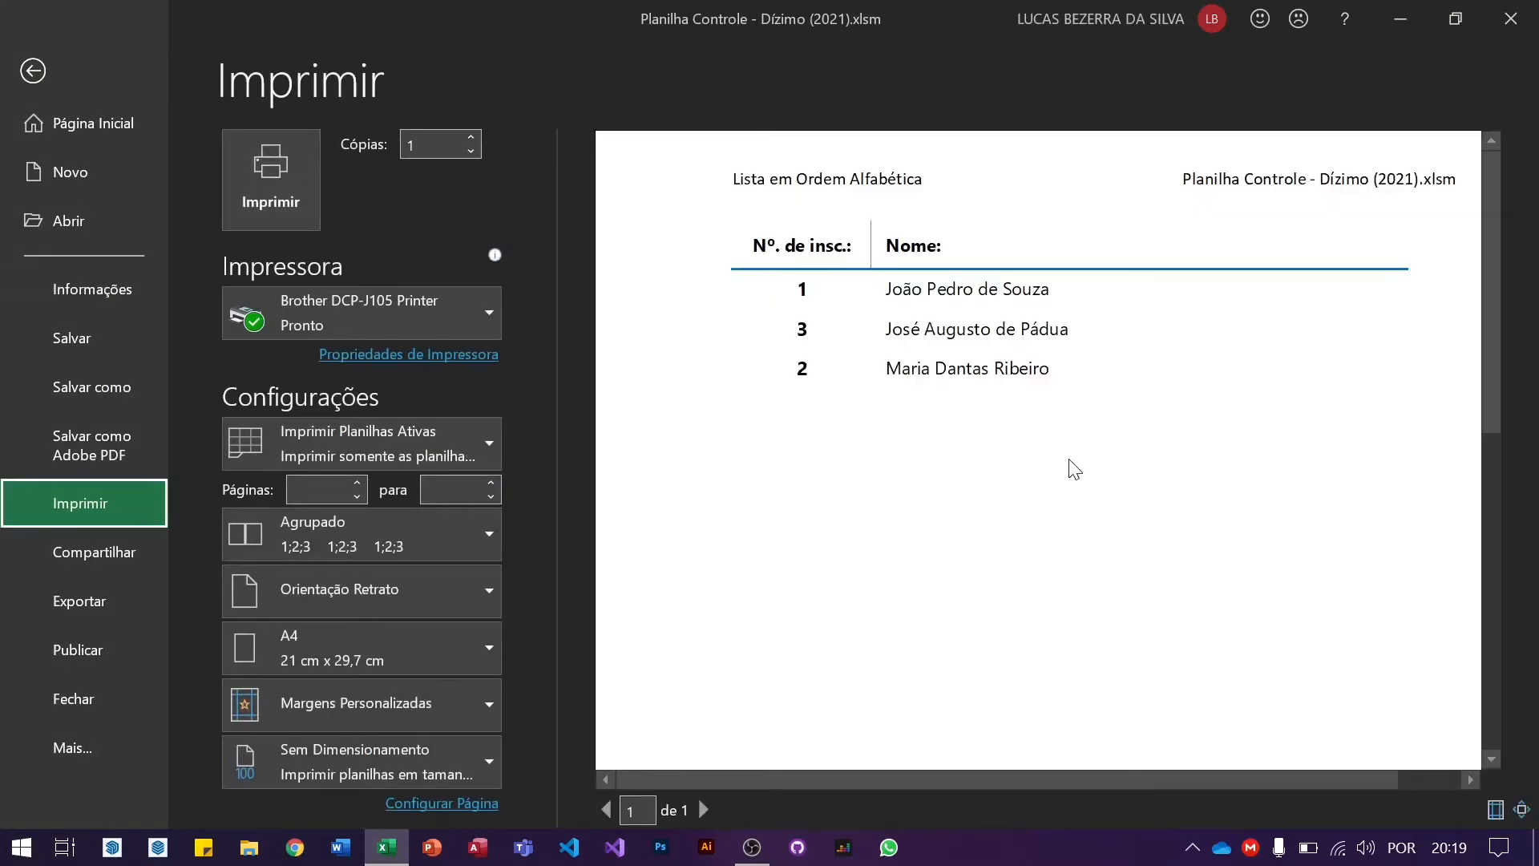
click(976, 594)
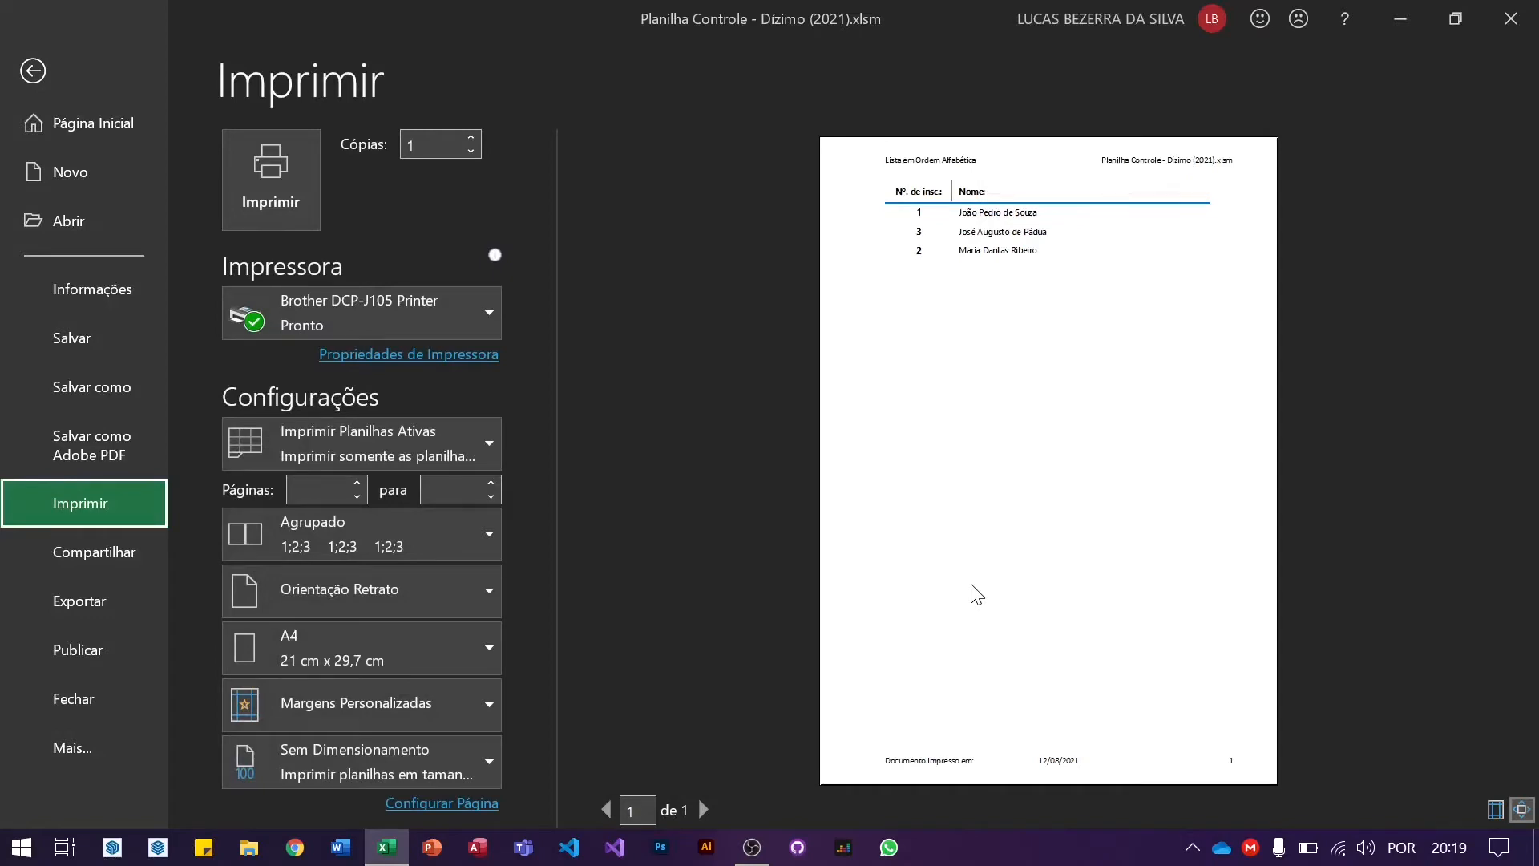
click(976, 594)
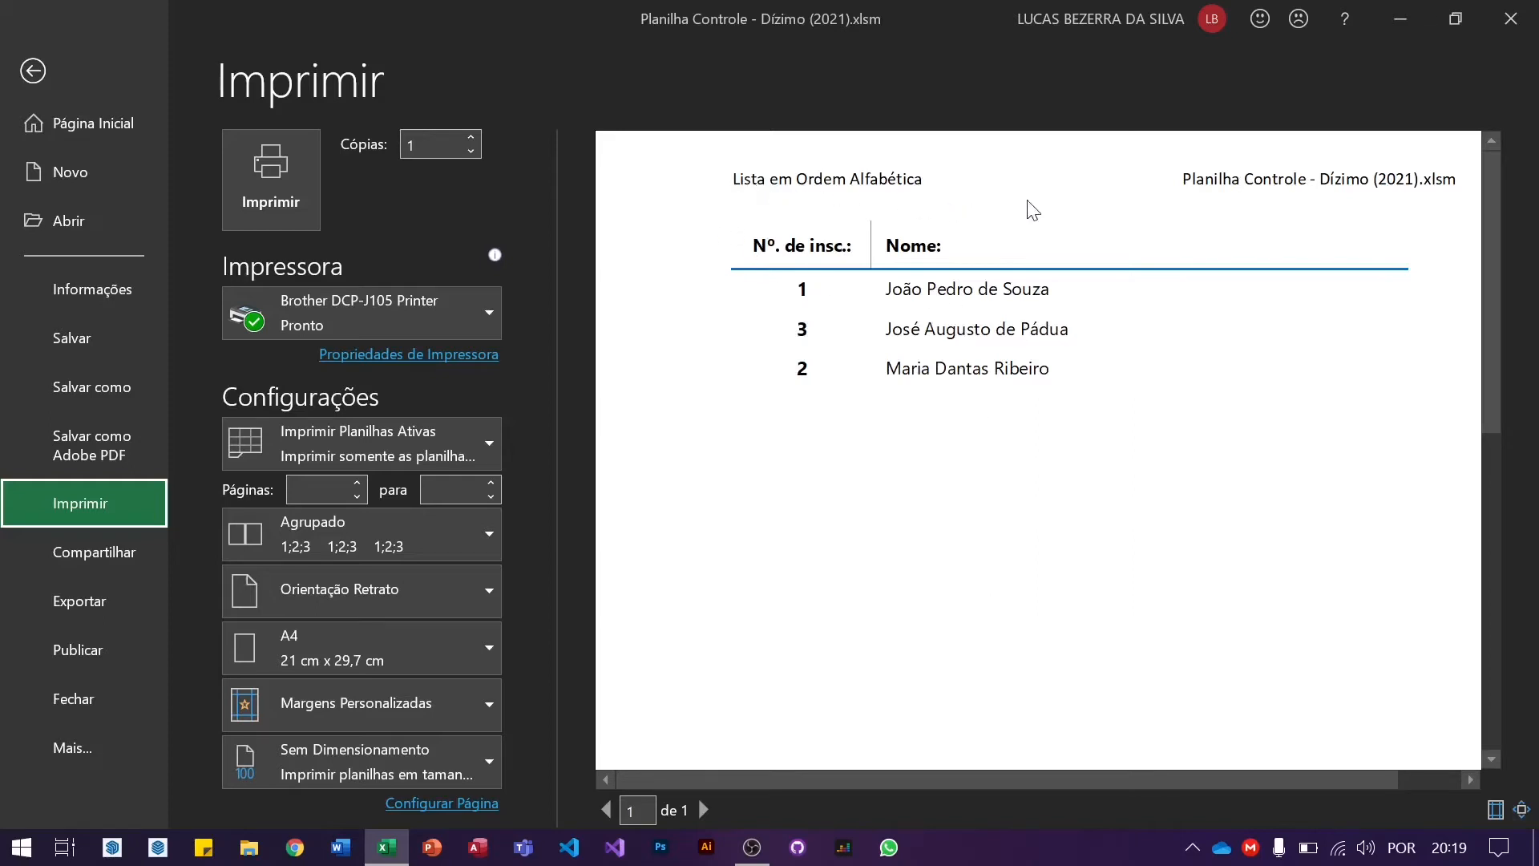
scroll(1270, 205, down, 1)
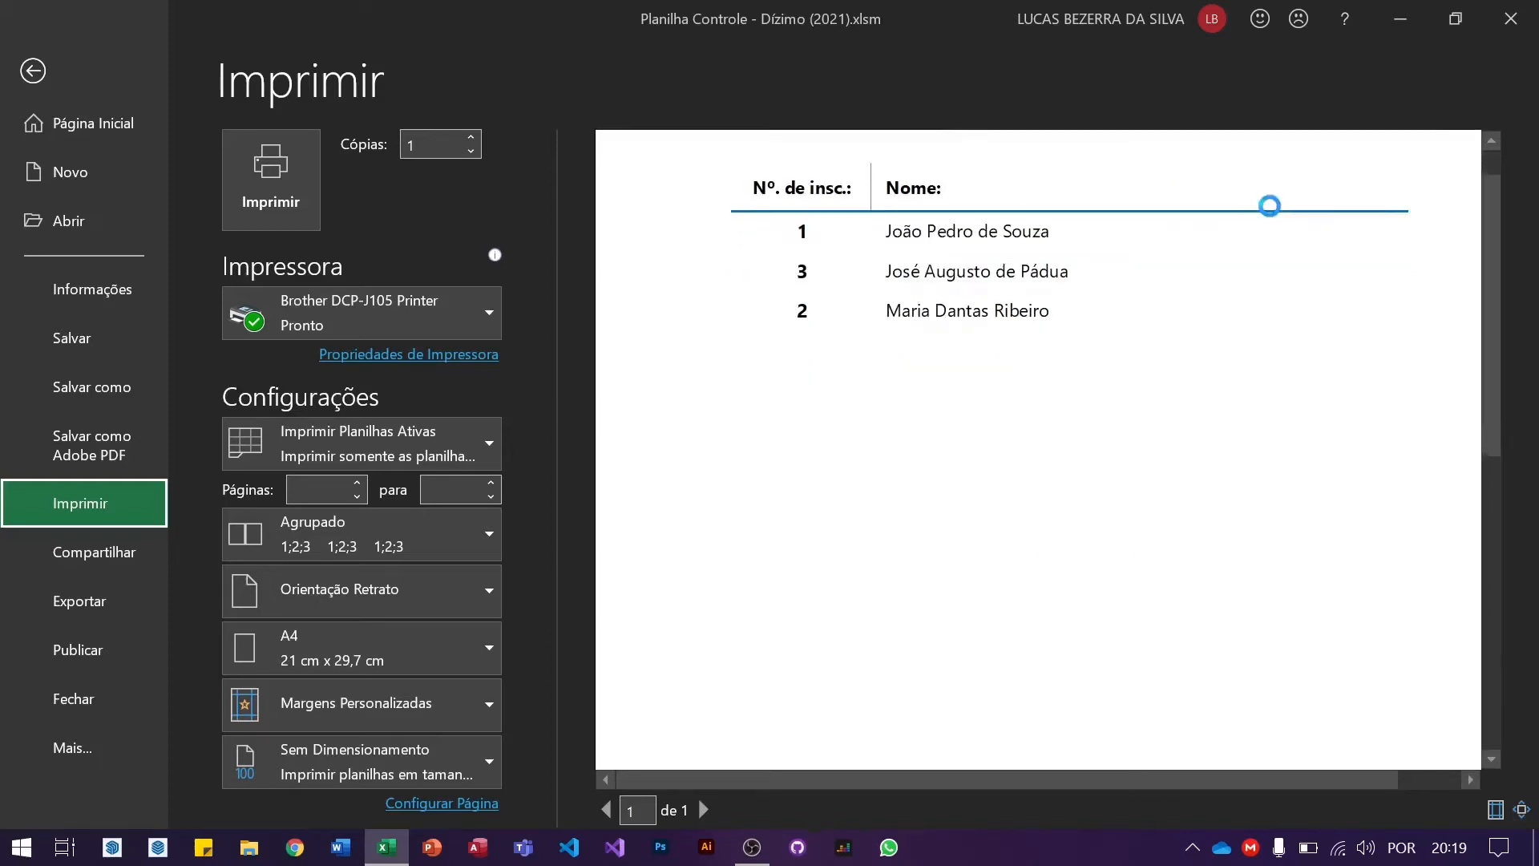
scroll(1270, 205, down, 10)
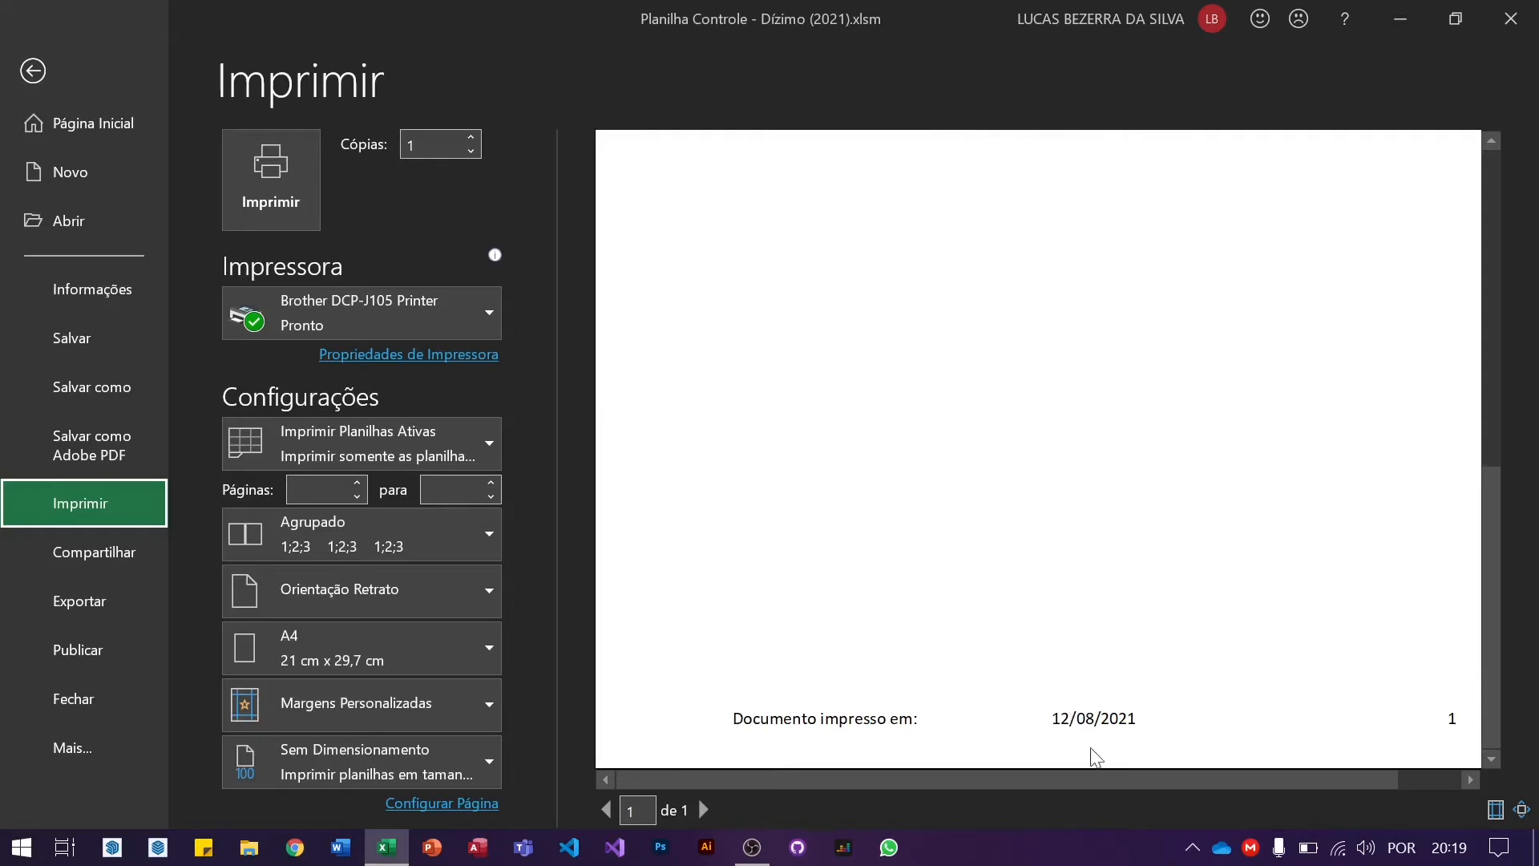
drag(935, 778, 1198, 814)
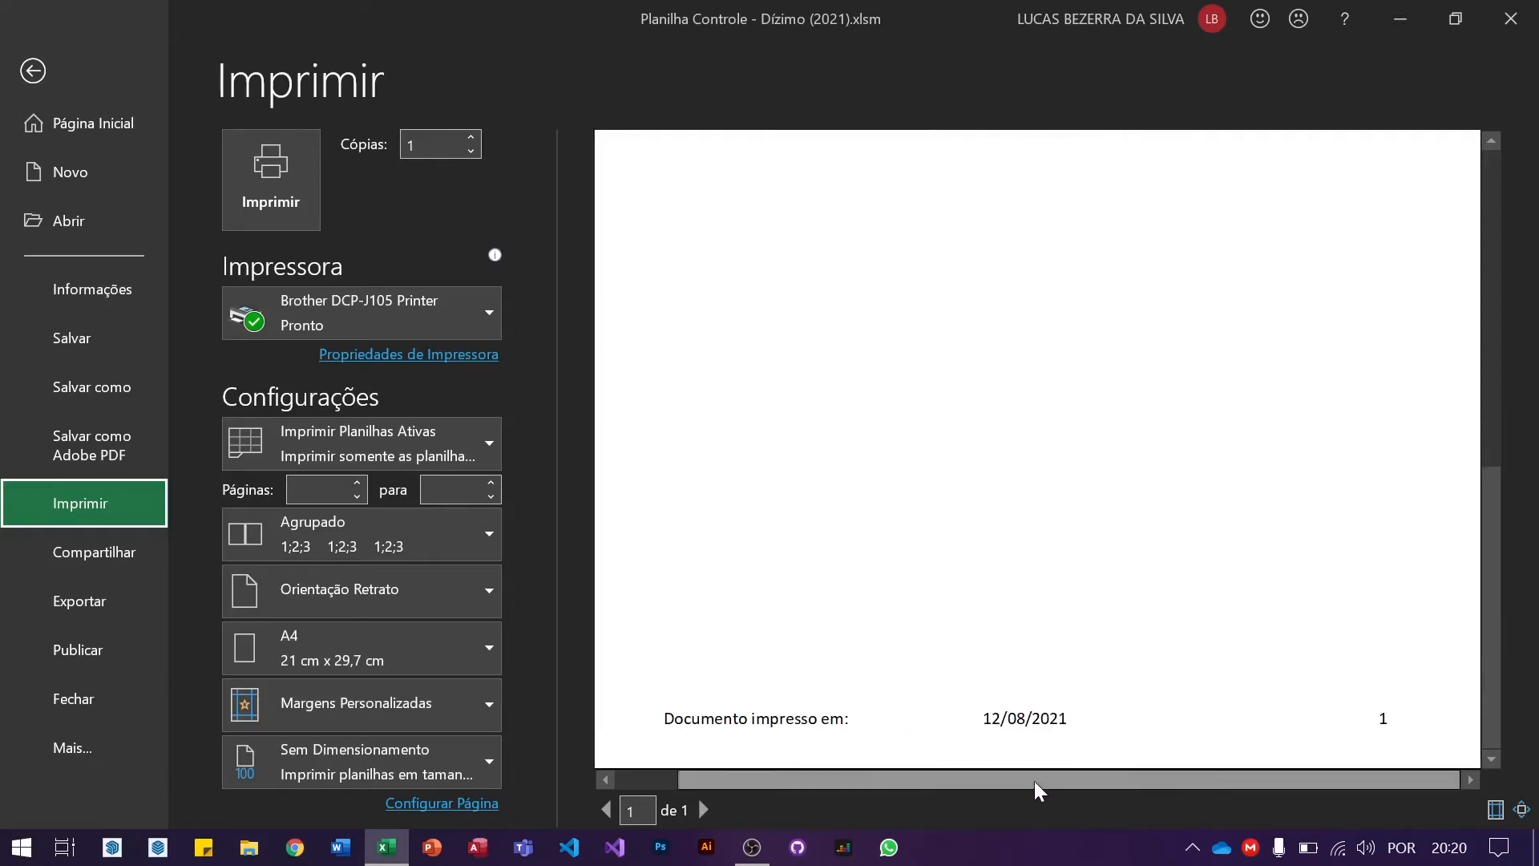
drag(1034, 783, 872, 784)
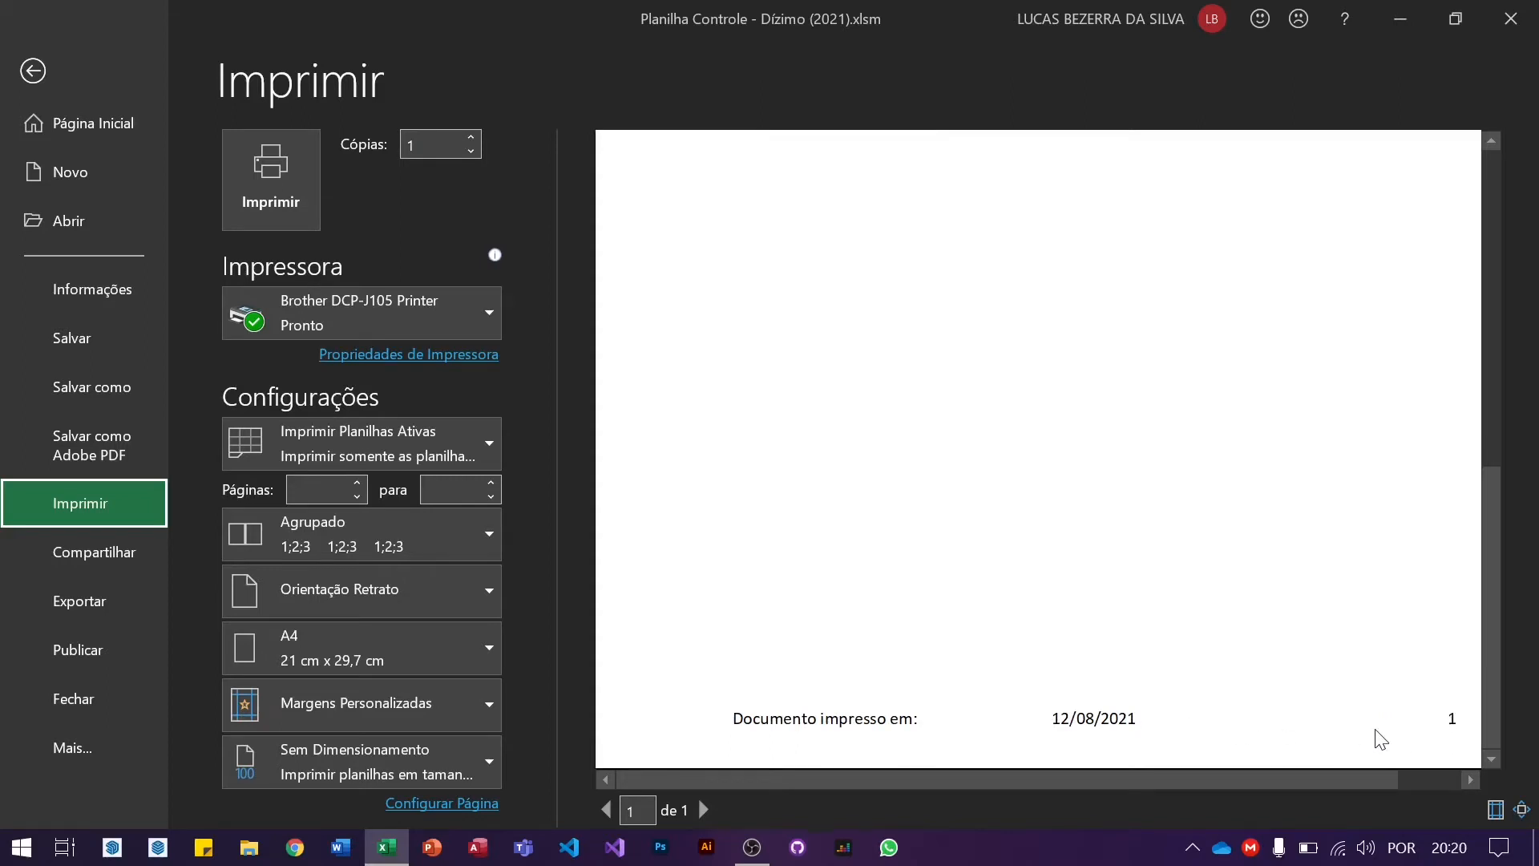
click(915, 437)
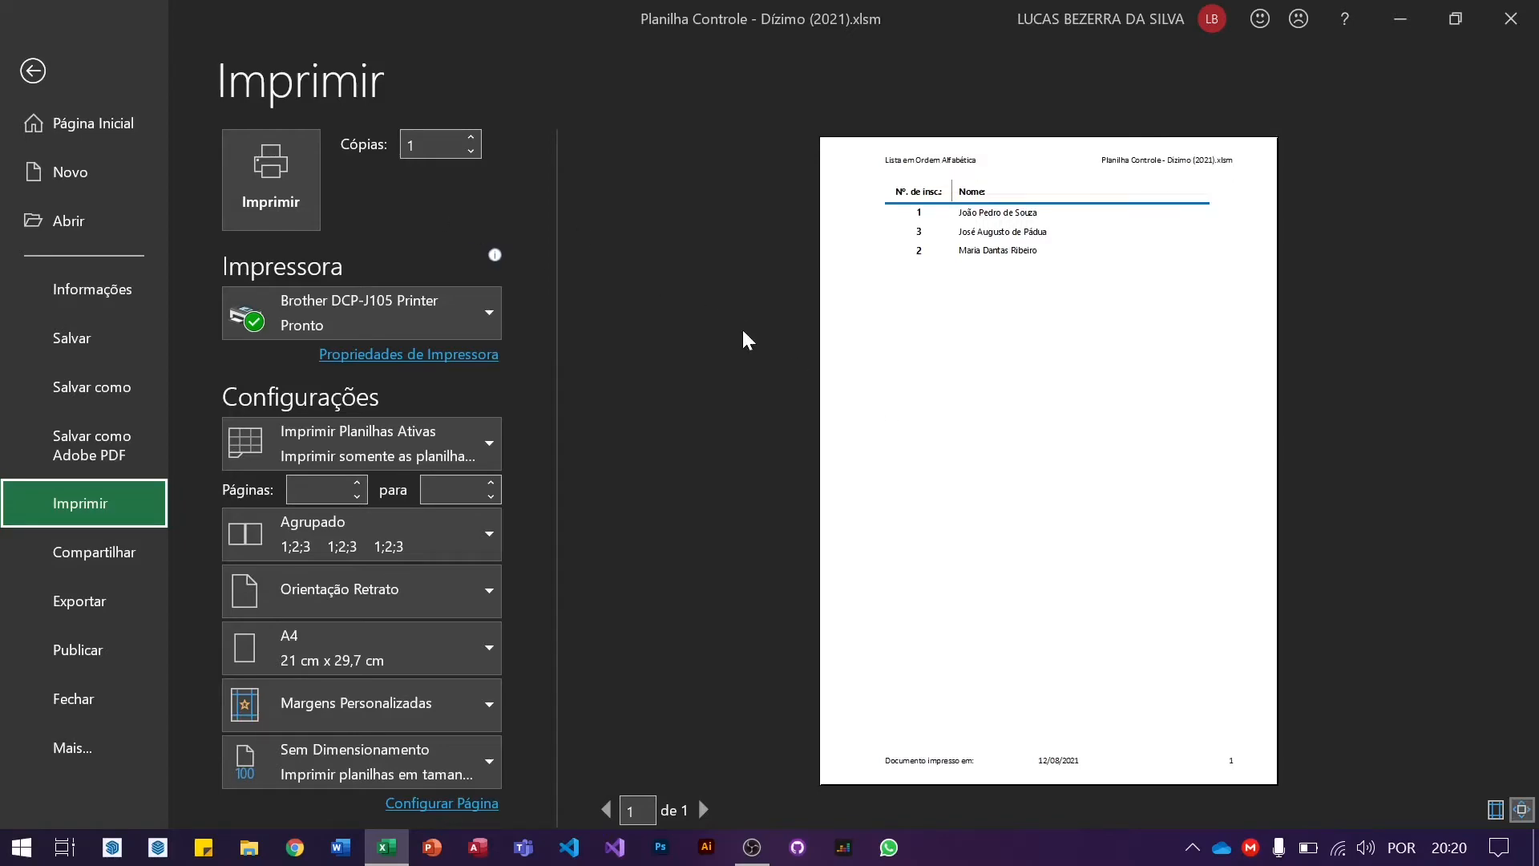
key(Escape)
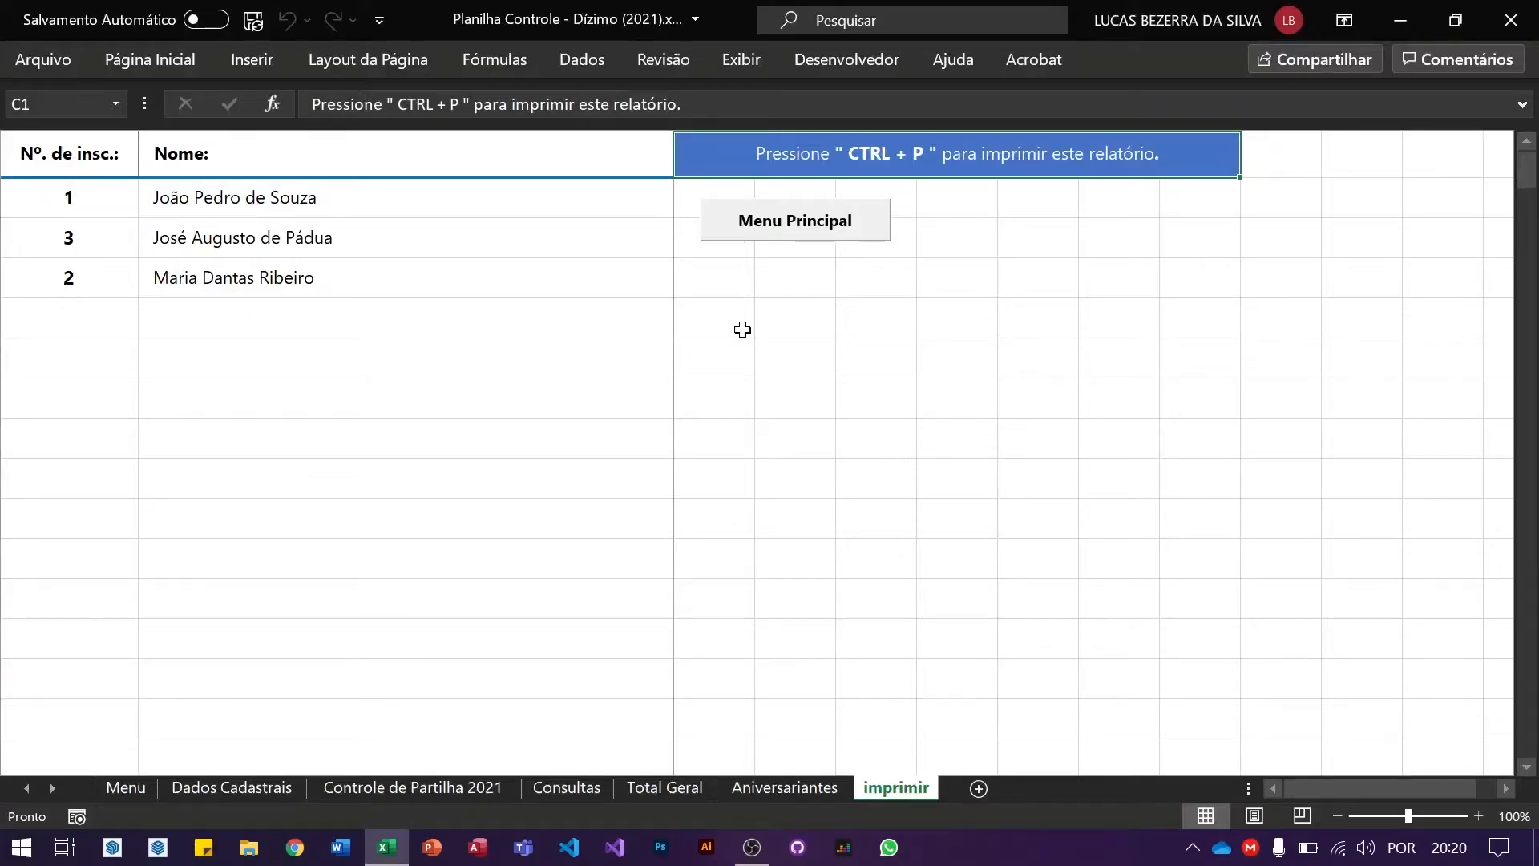
Step: Recheck the sorted names and C2 instruction on Dados Cadastrais, then return to Menu
click(805, 239)
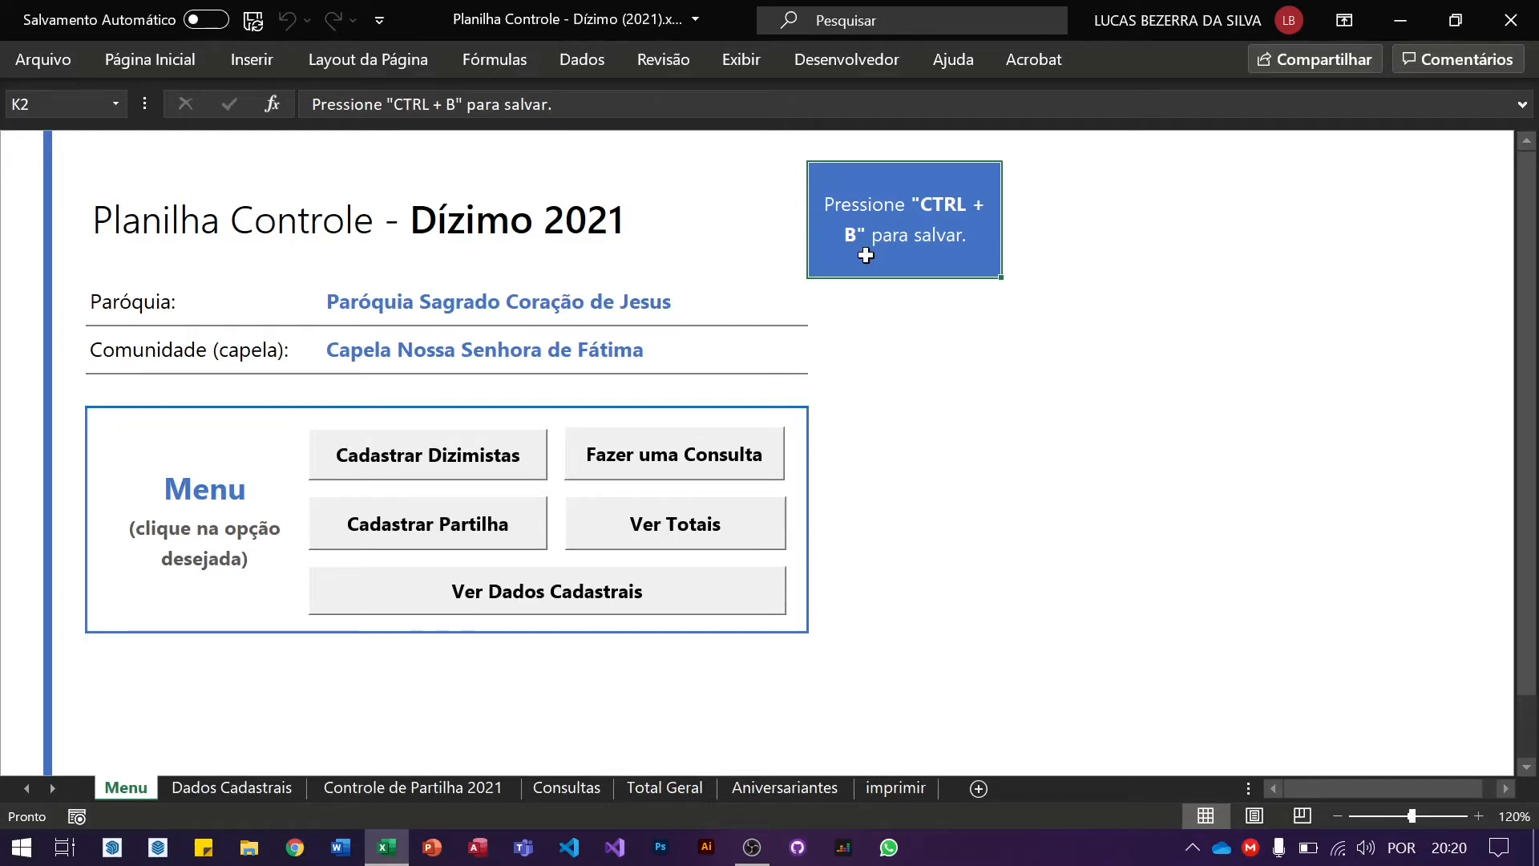
click(662, 596)
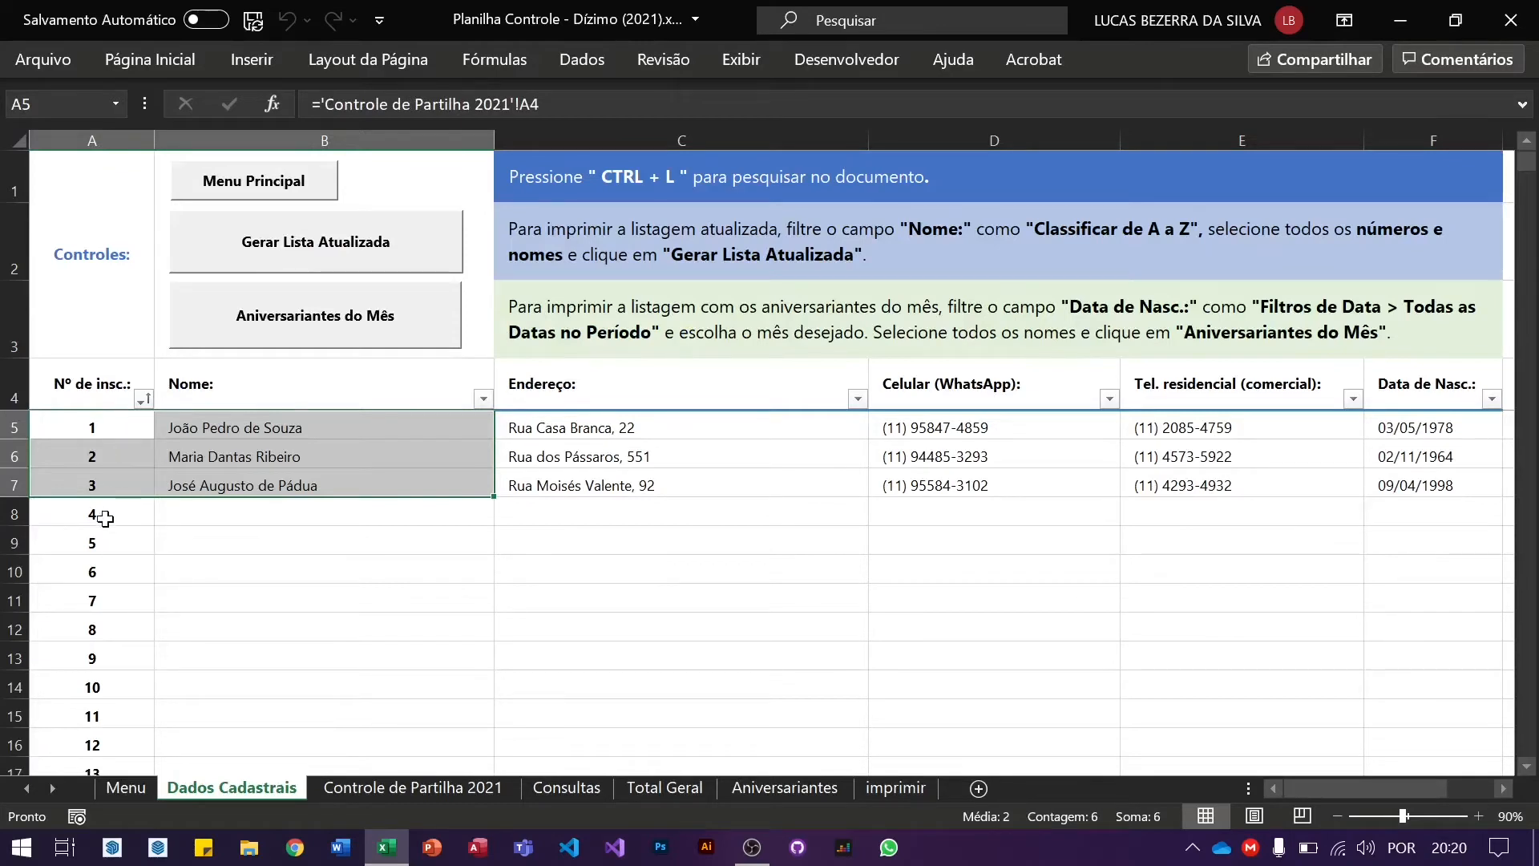
click(652, 578)
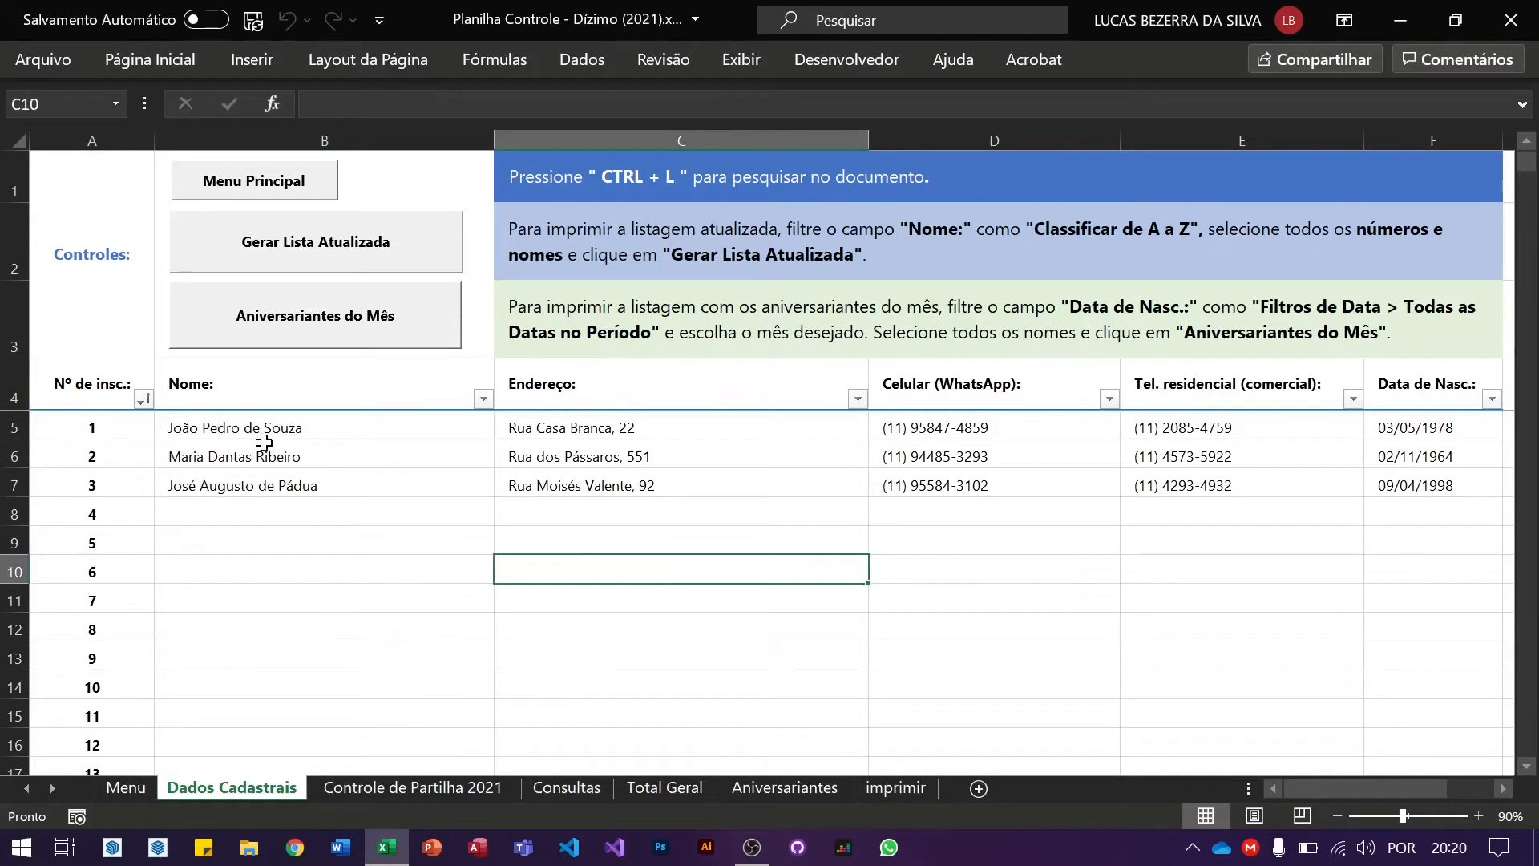
click(183, 449)
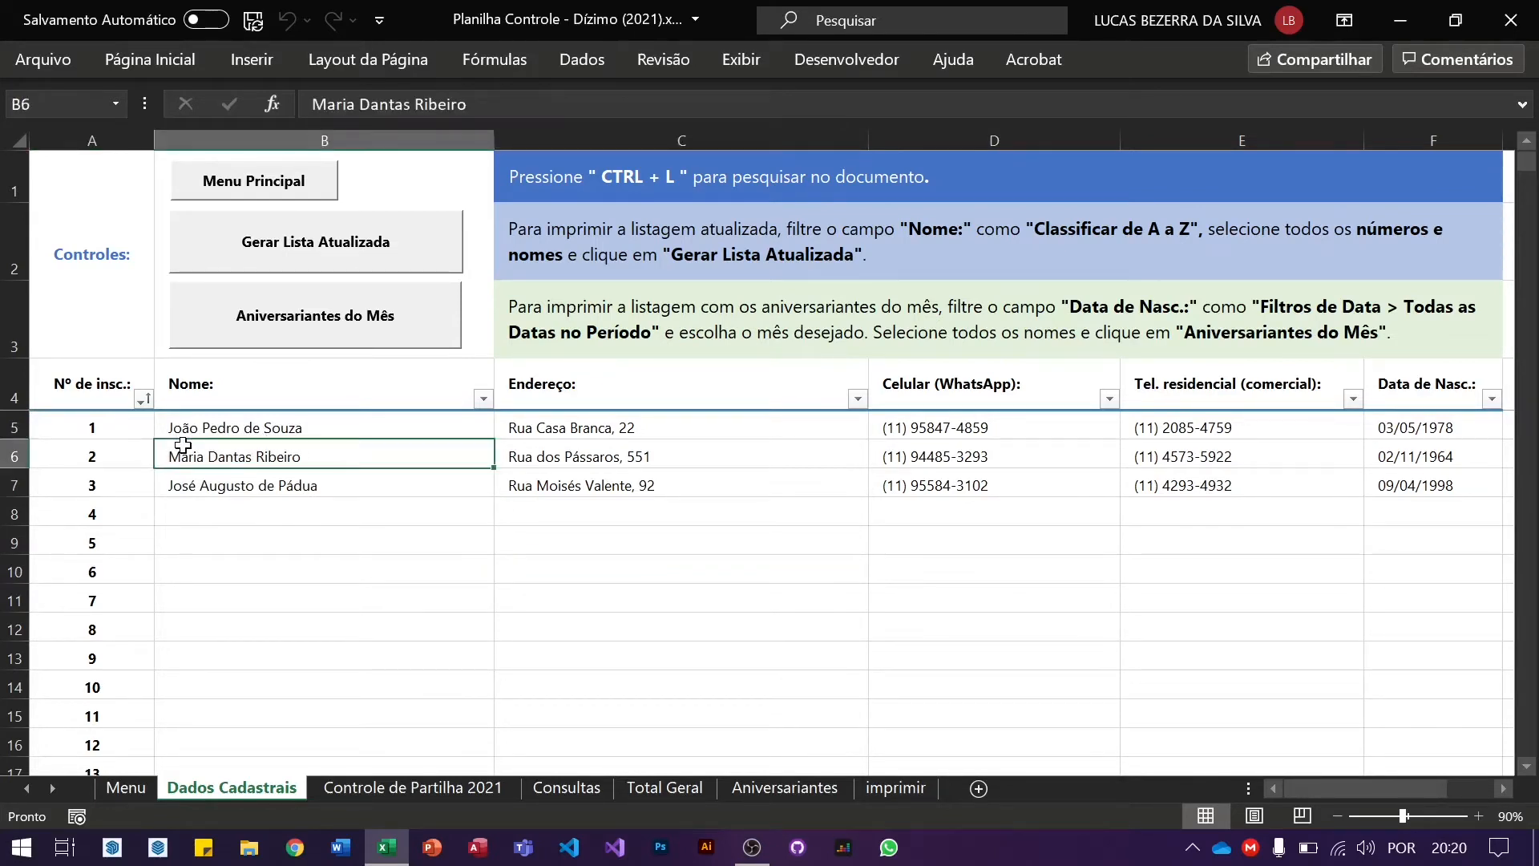
click(935, 257)
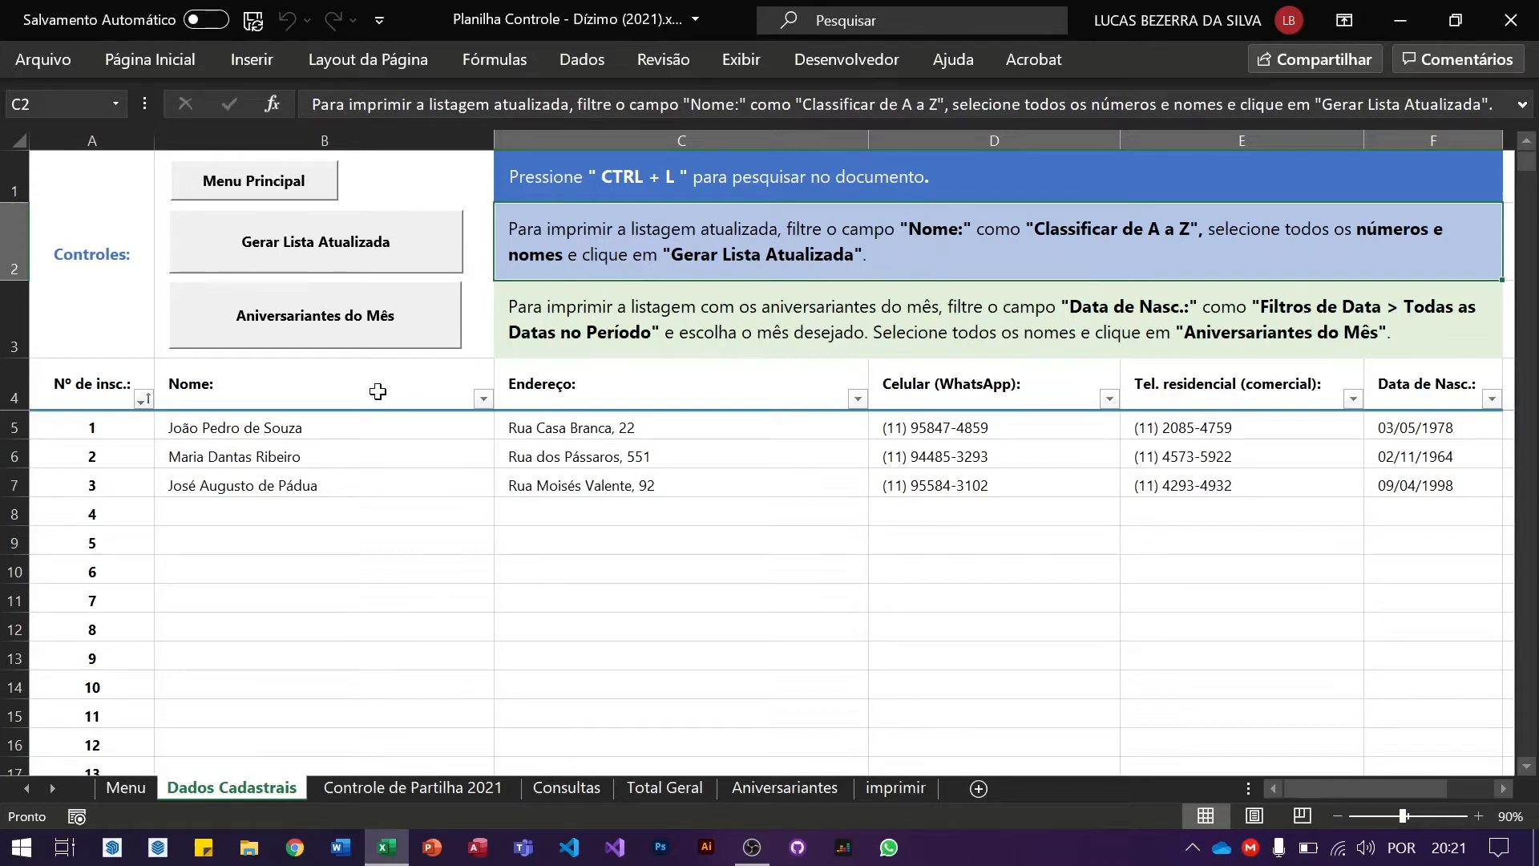
click(234, 178)
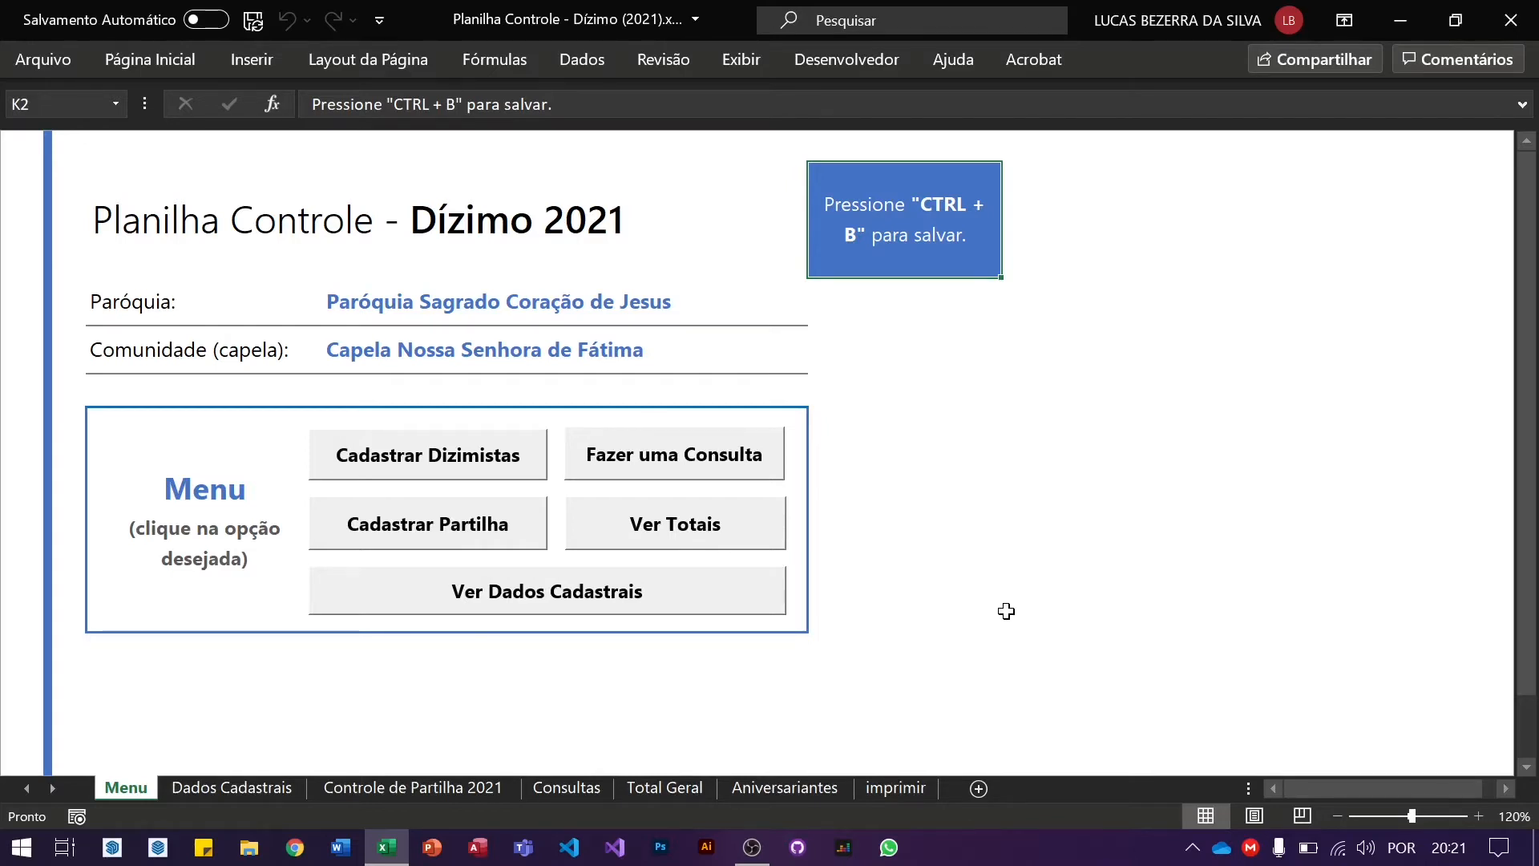
Step: Open Ver Dados Cadastrais from the Menu sheet and select cell C3
click(662, 595)
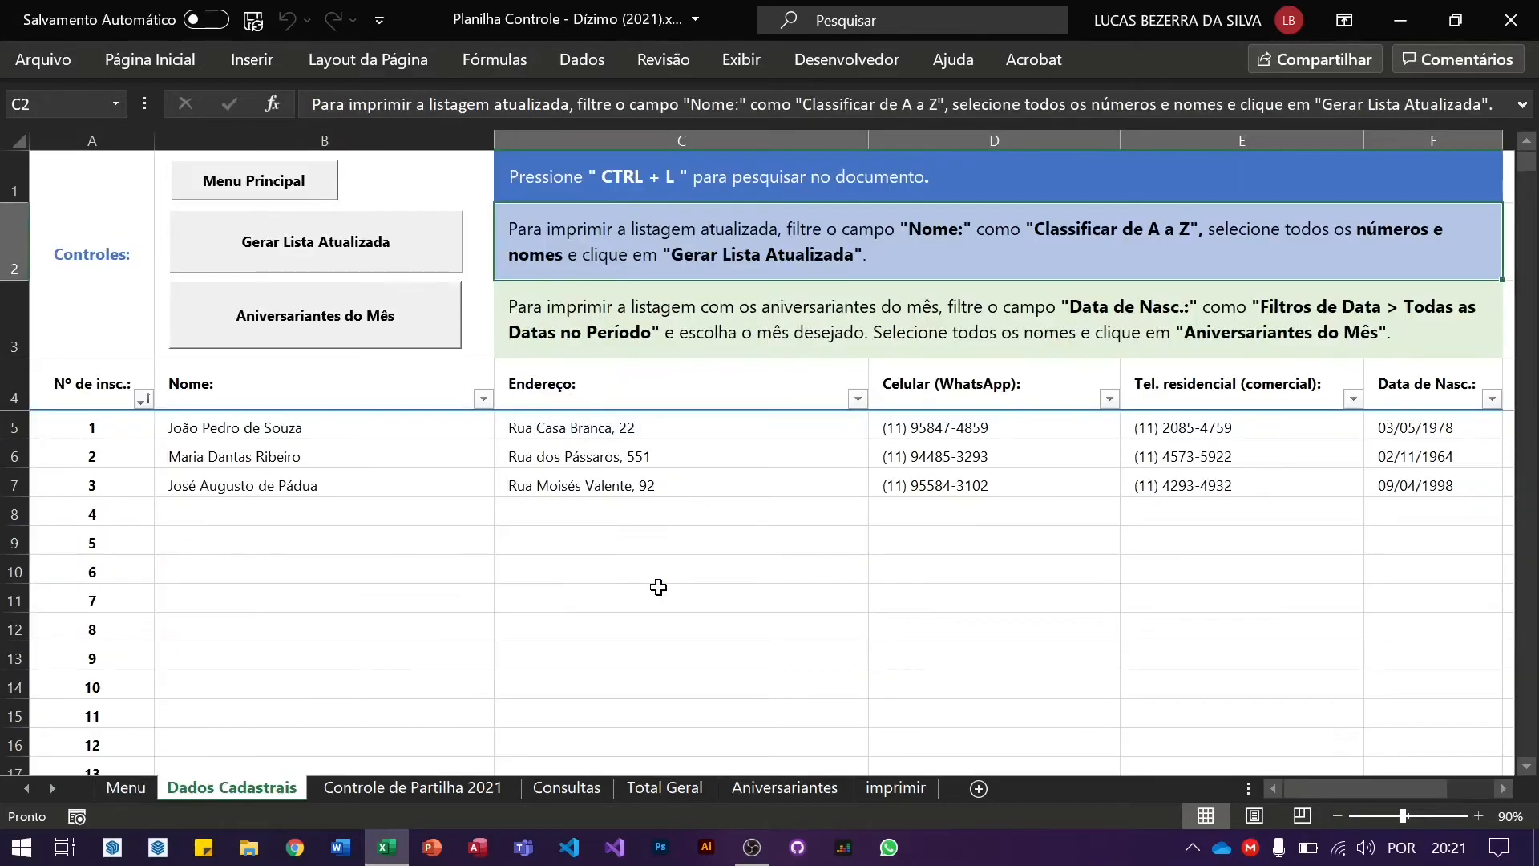
click(785, 318)
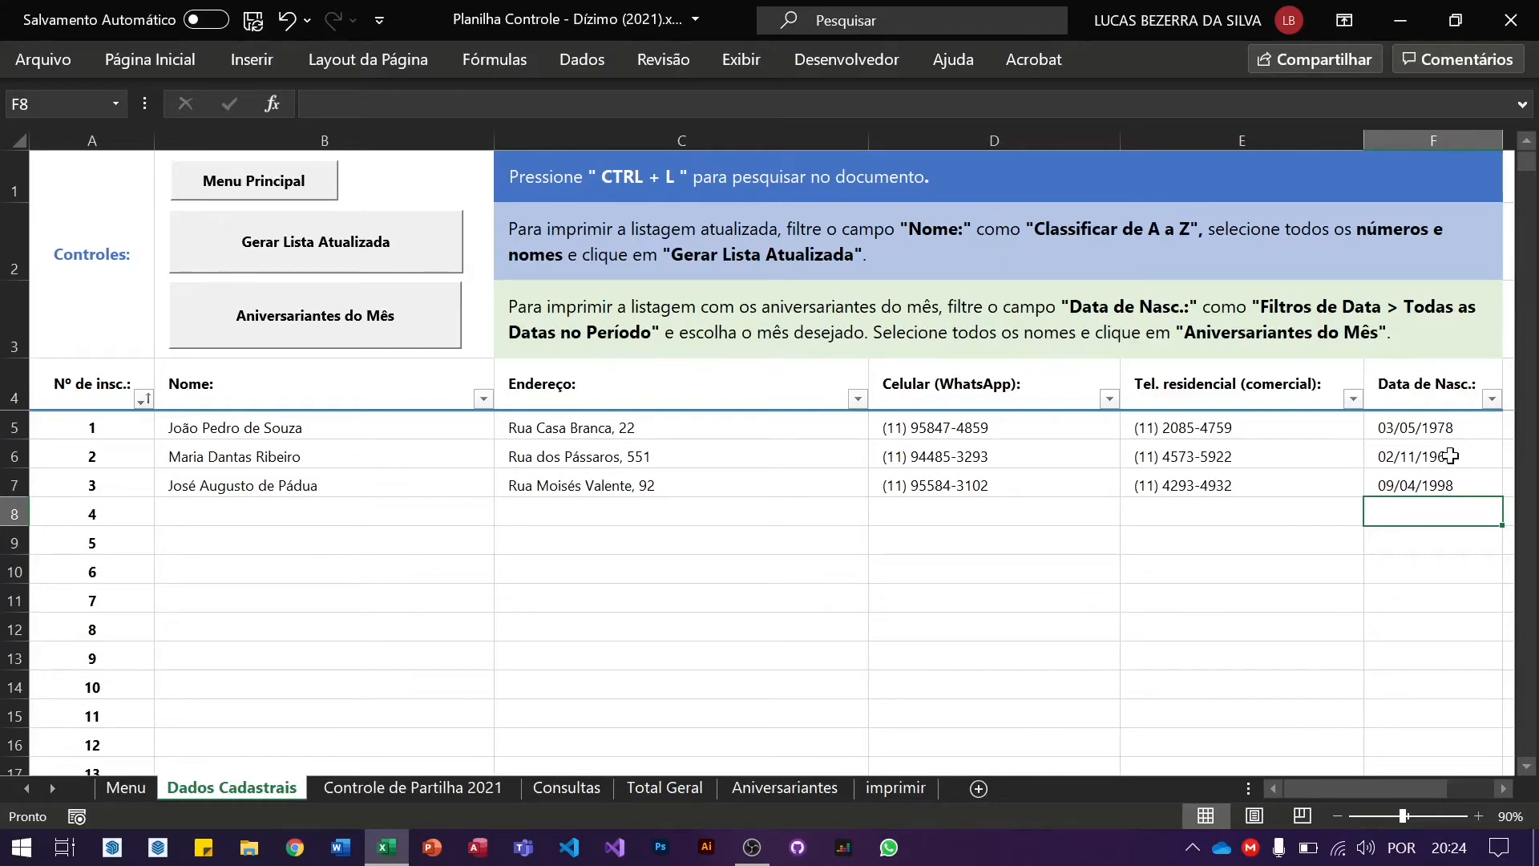
Step: Browse the Data de Nasc. date filter menus, then close them without filtering
click(1492, 399)
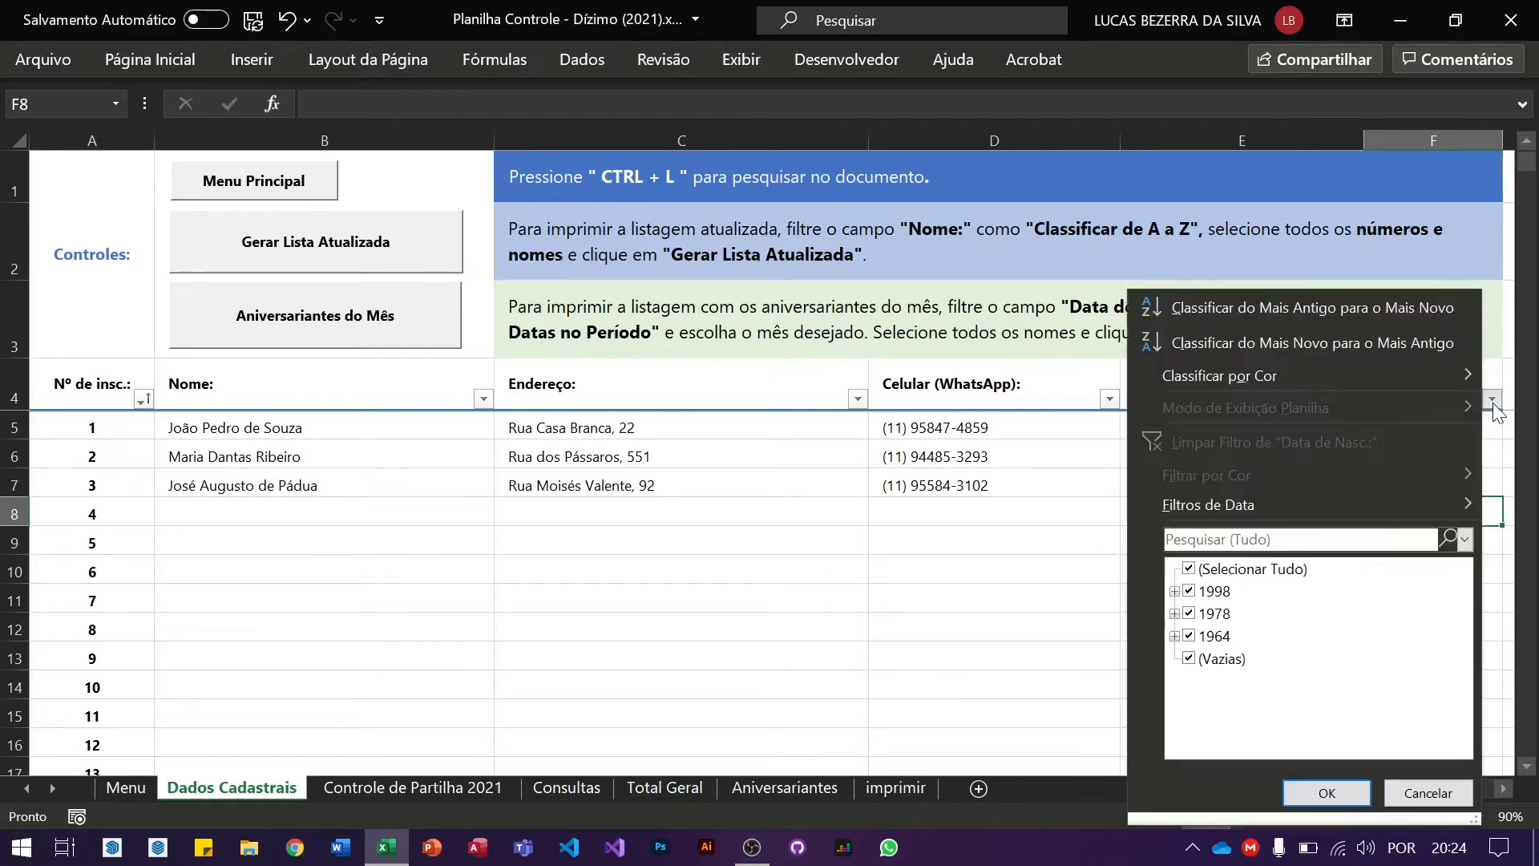
mouse_move(1430, 506)
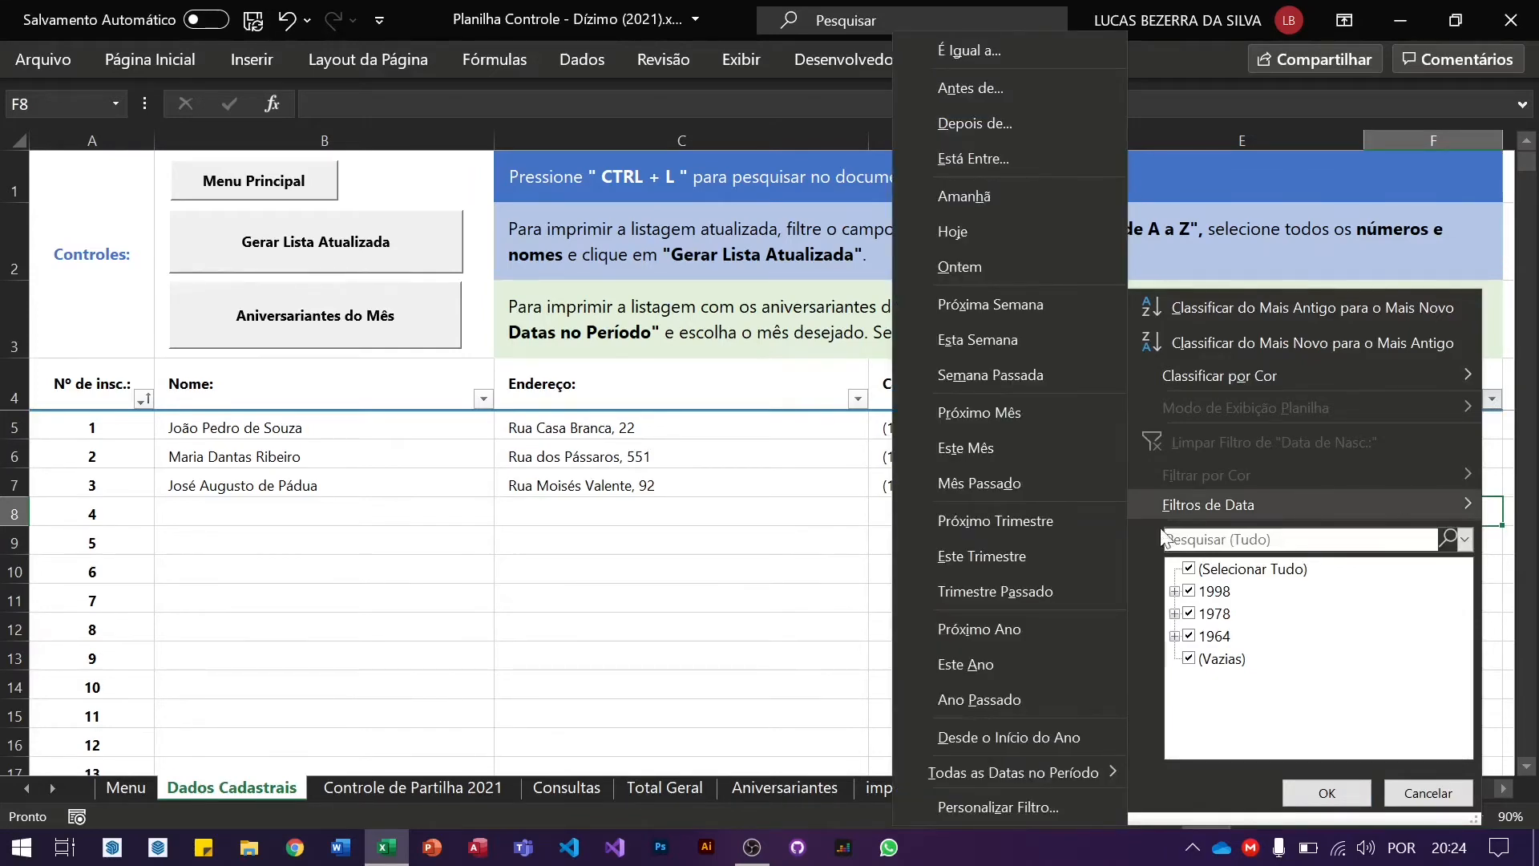
mouse_move(1050, 777)
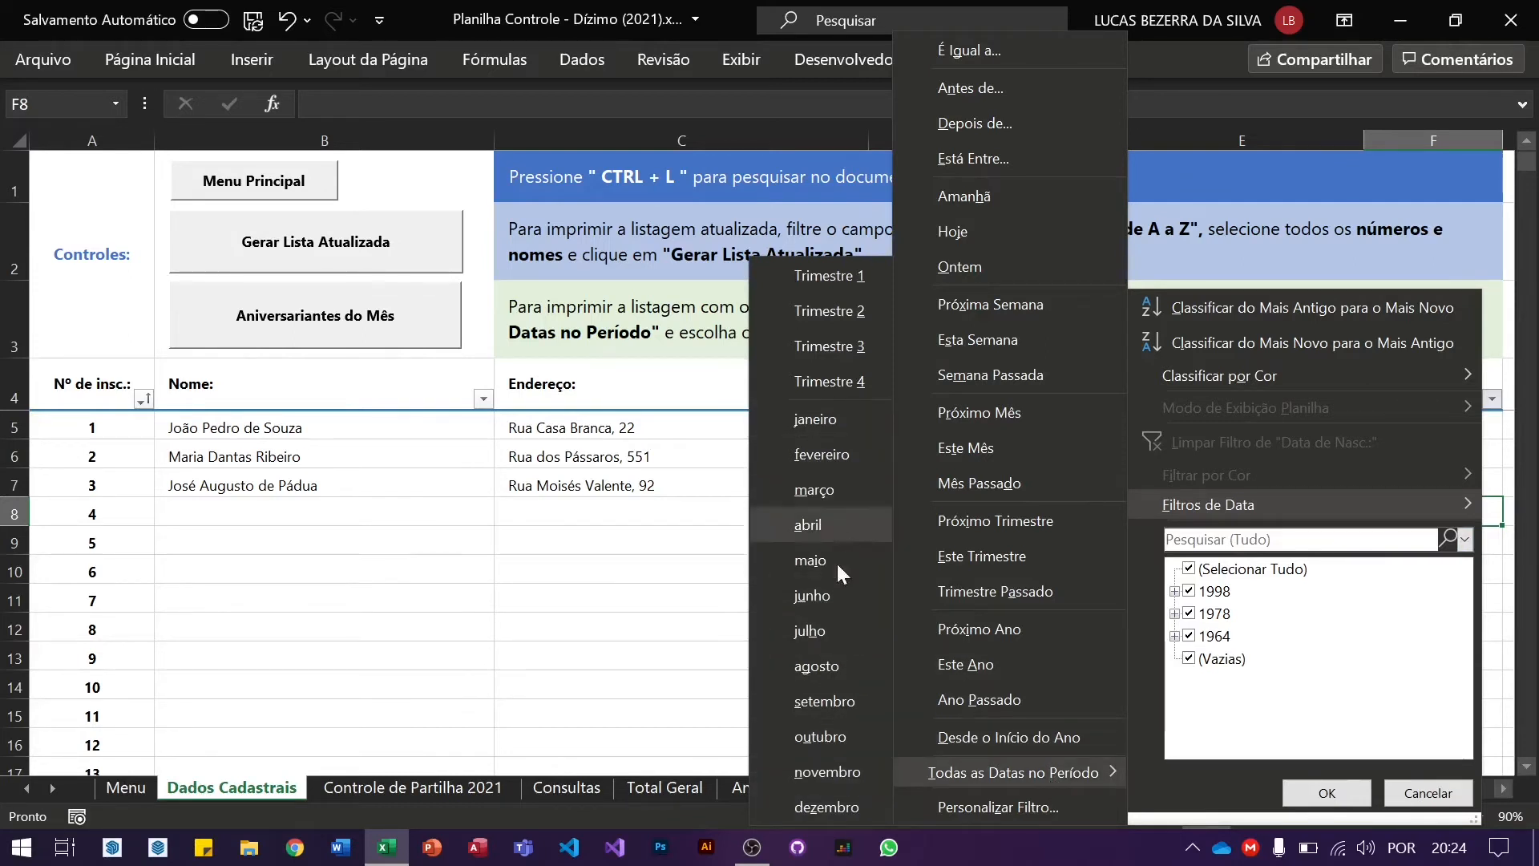
click(657, 504)
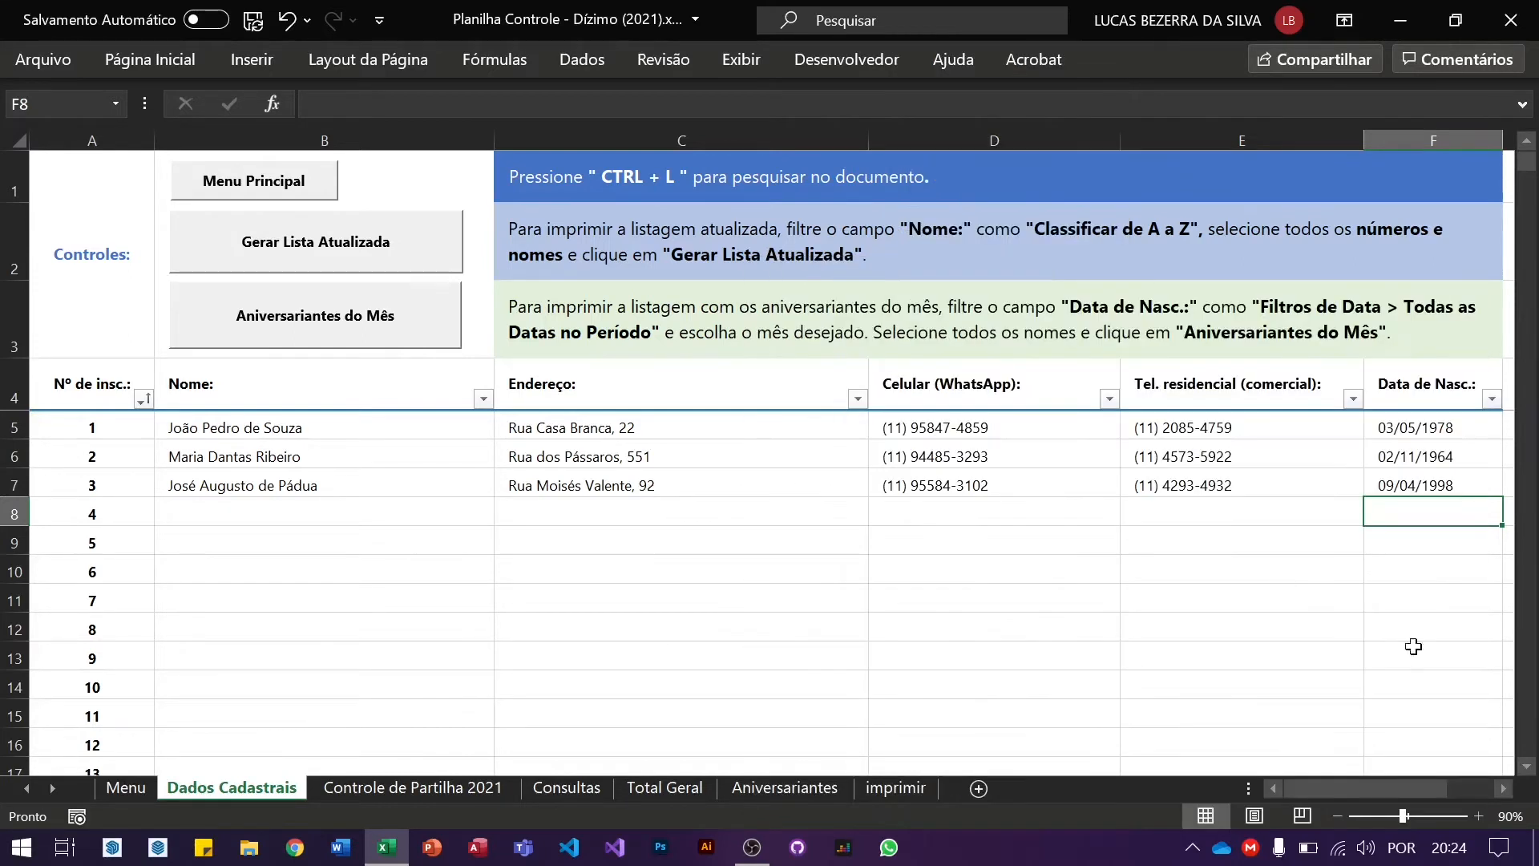
Step: Inspect birth dates in F5:F7, then reopen the Data de Nasc. filter's month list
click(1438, 429)
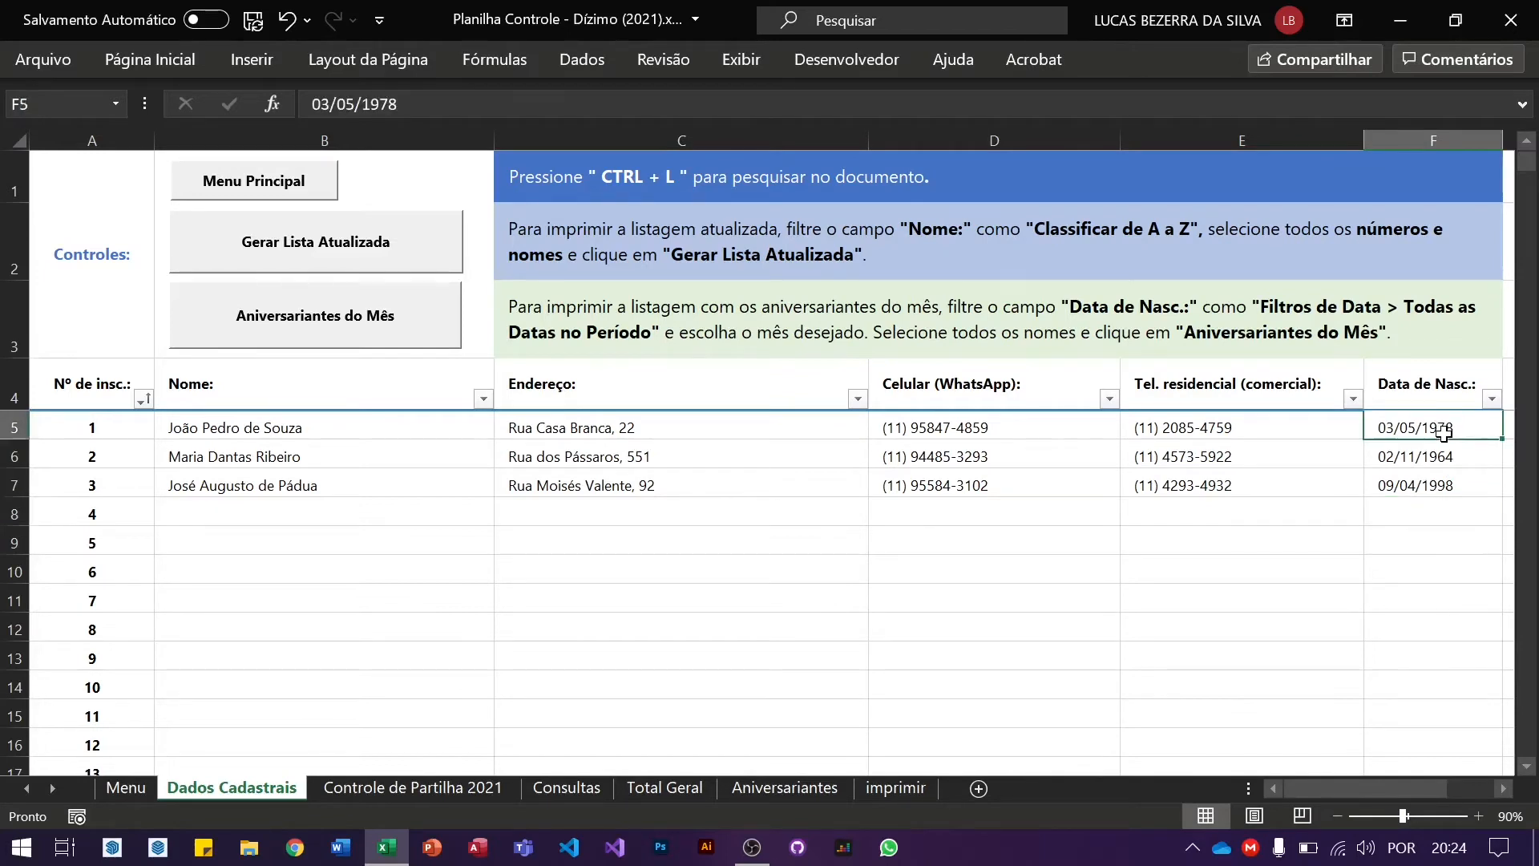
click(1437, 454)
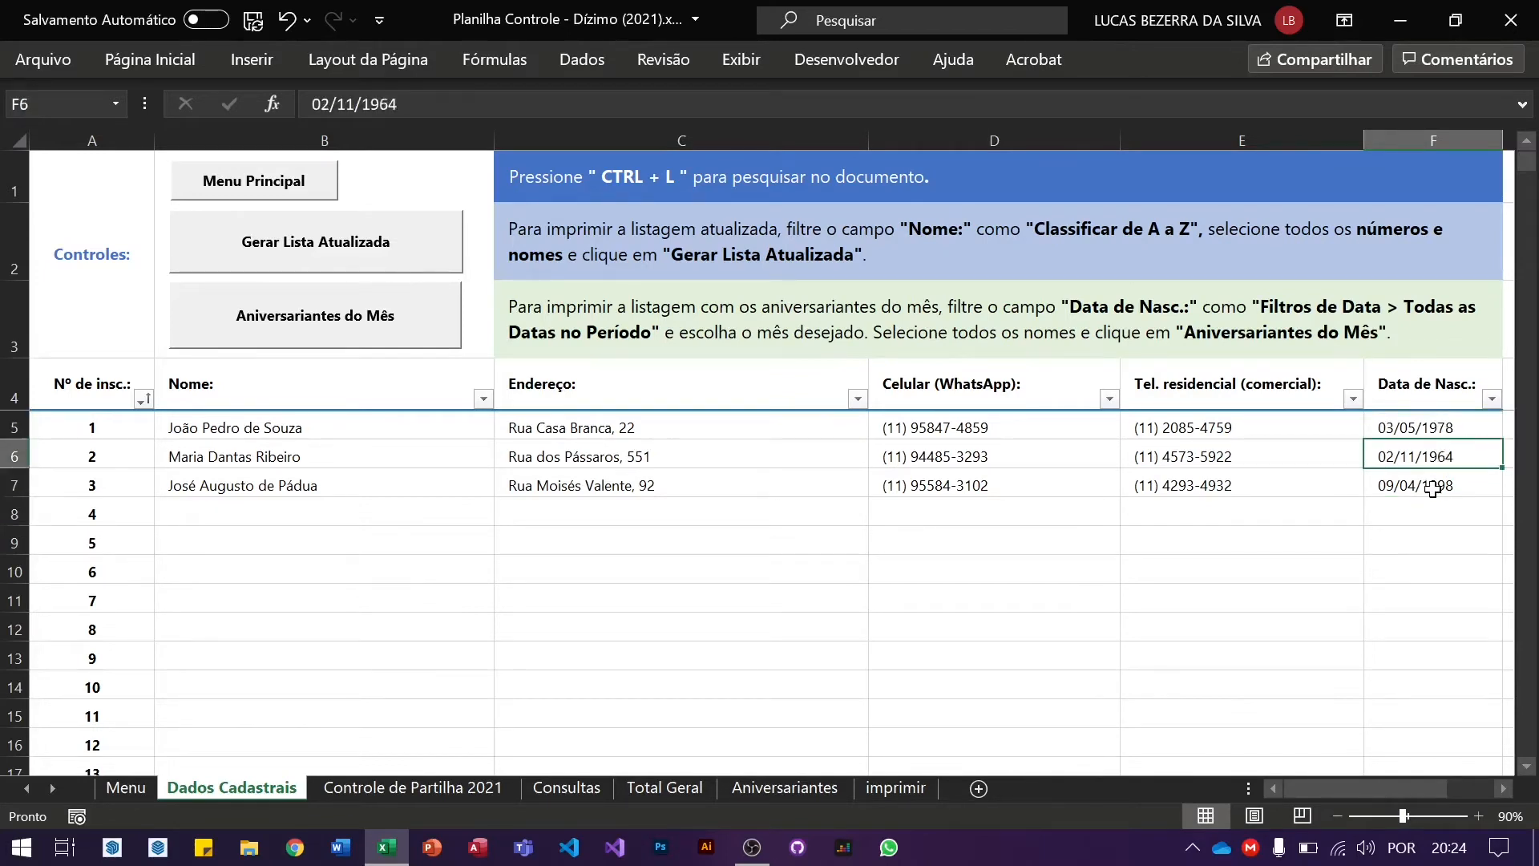
click(1434, 490)
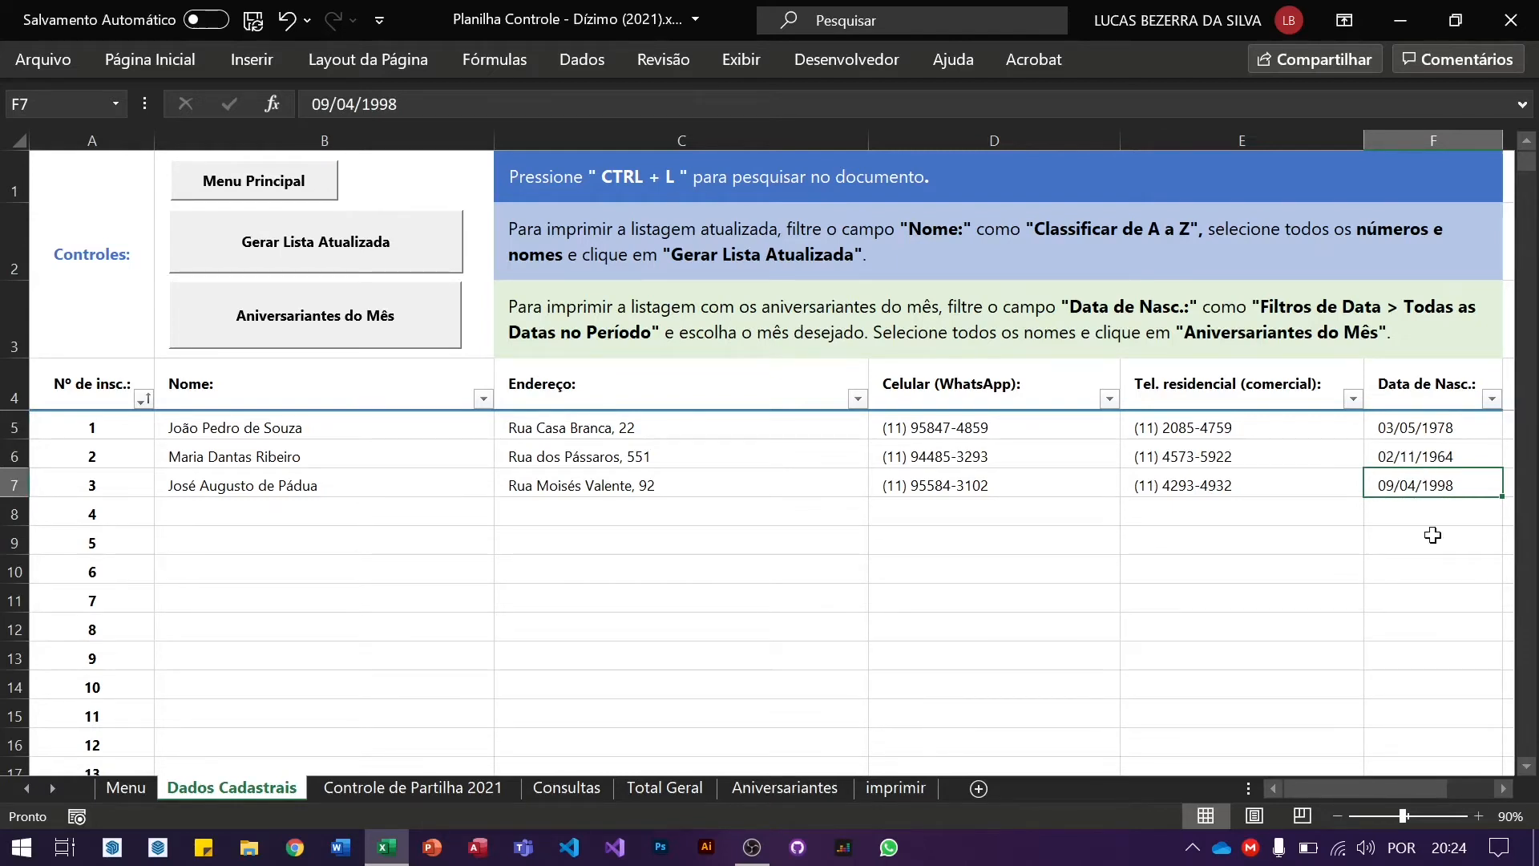
click(1394, 451)
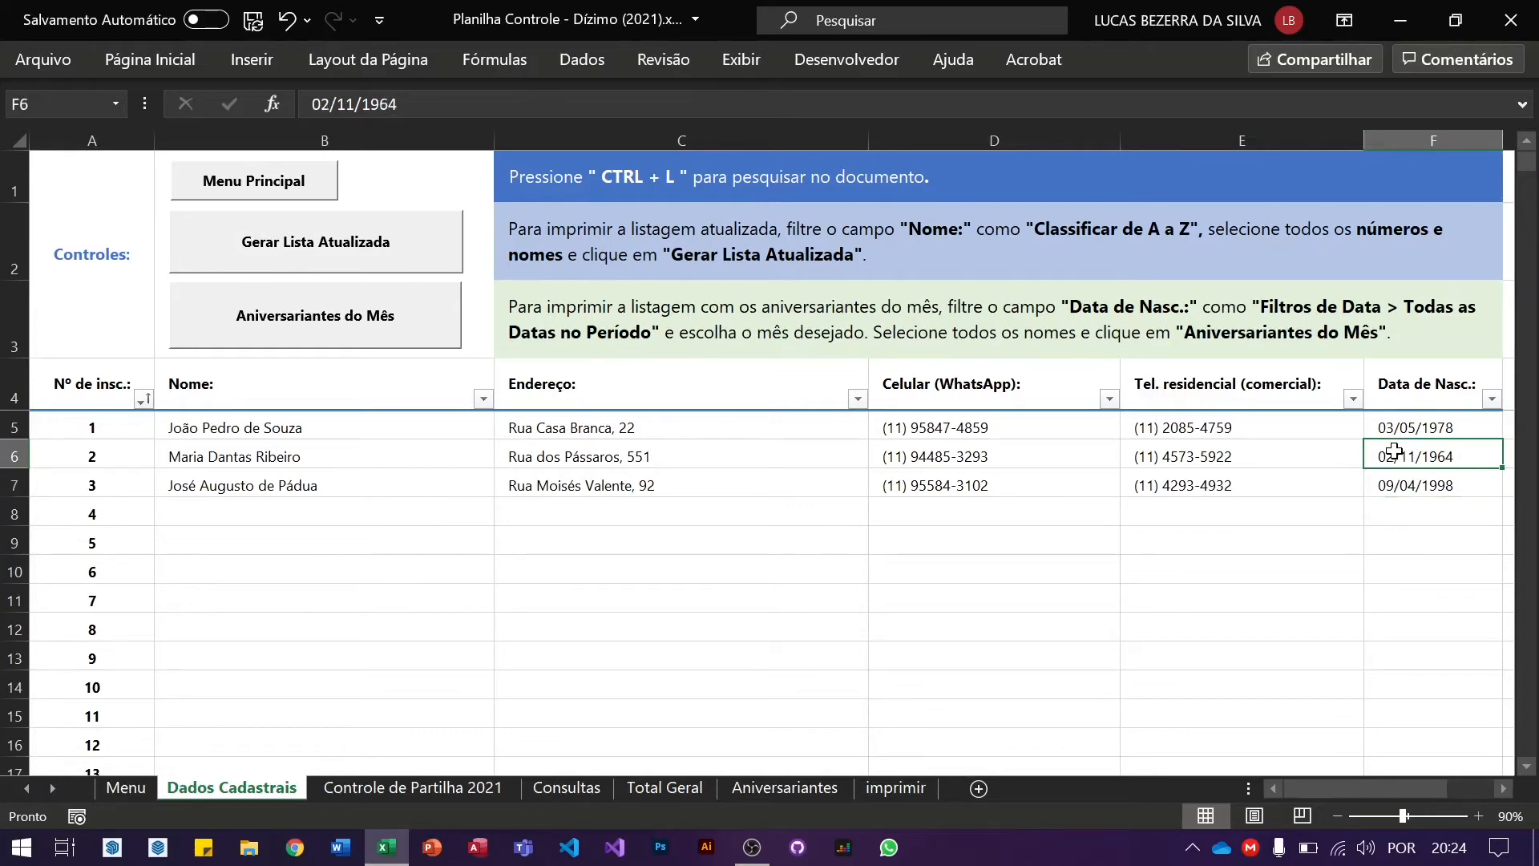
click(1492, 400)
mouse_move(1354, 508)
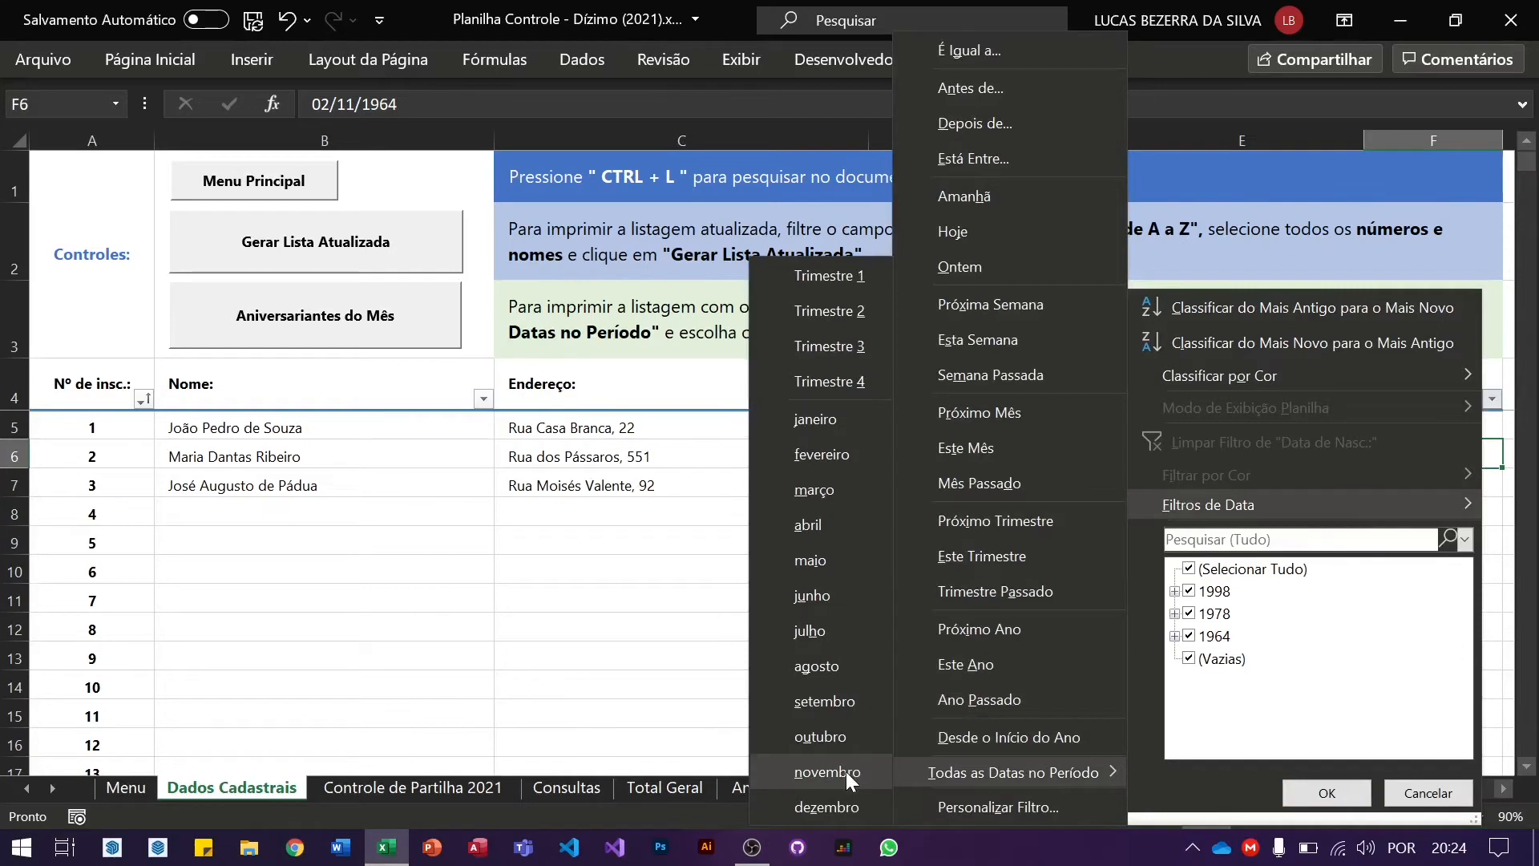
Step: Filter birth dates to novembro so only tither number 2 remains
click(827, 771)
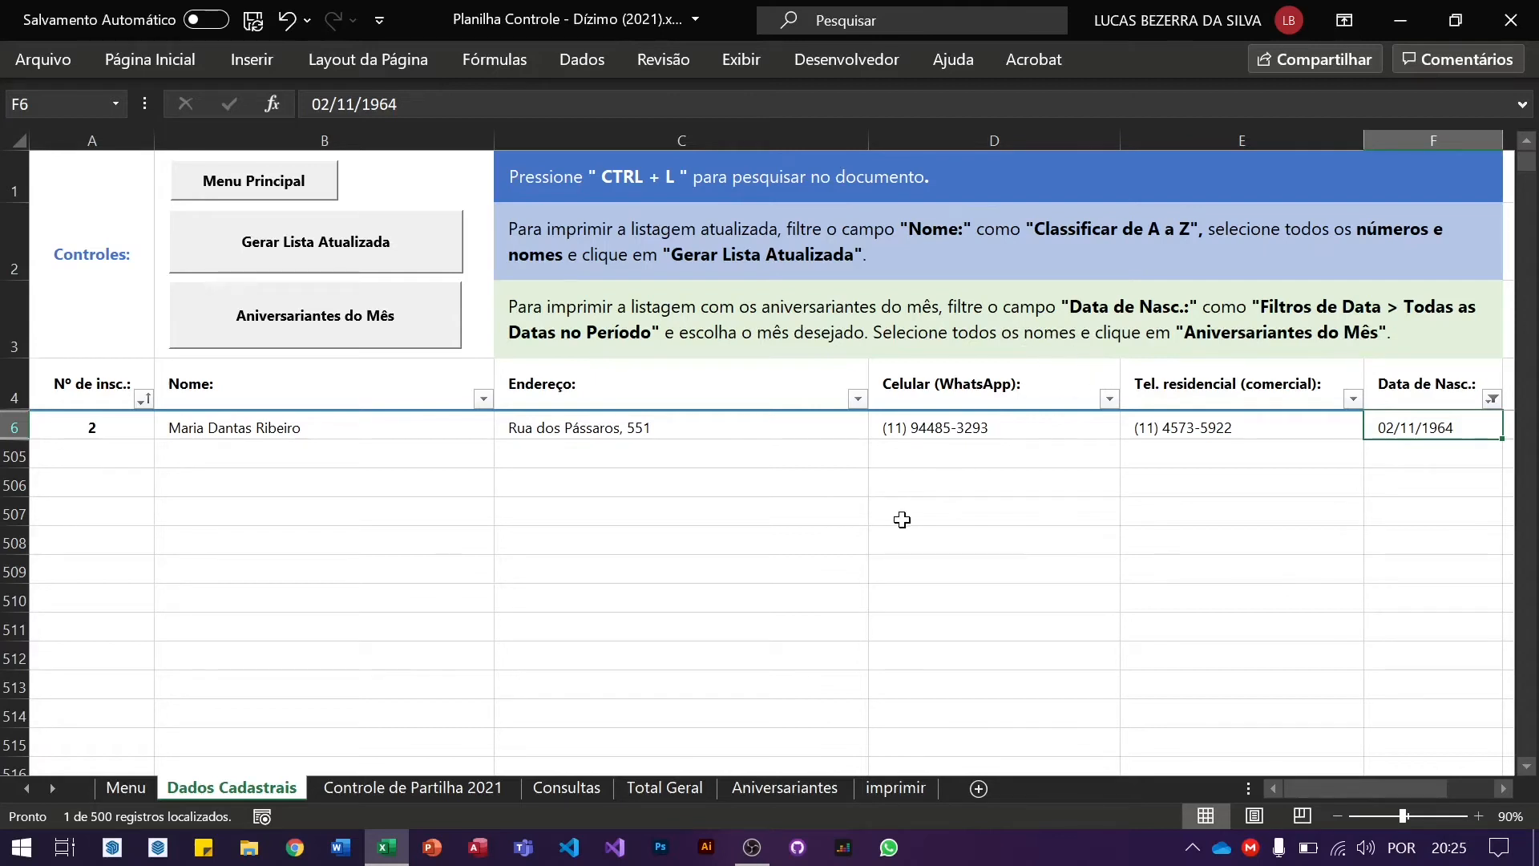
Step: Select the November tither's name in B6 and run Aniversariantes do Mês
click(507, 520)
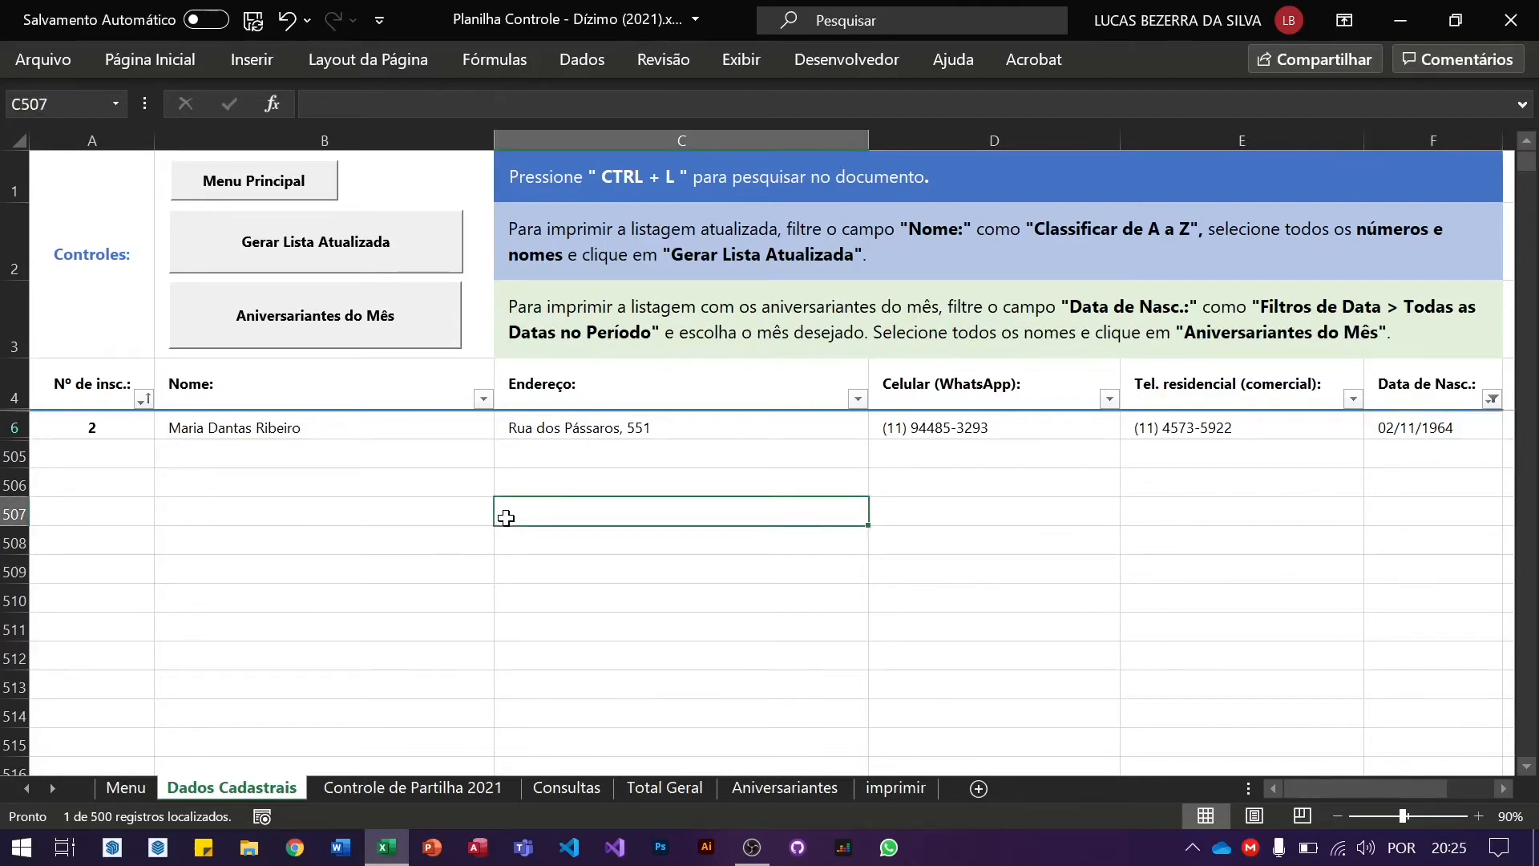
click(262, 424)
click(457, 656)
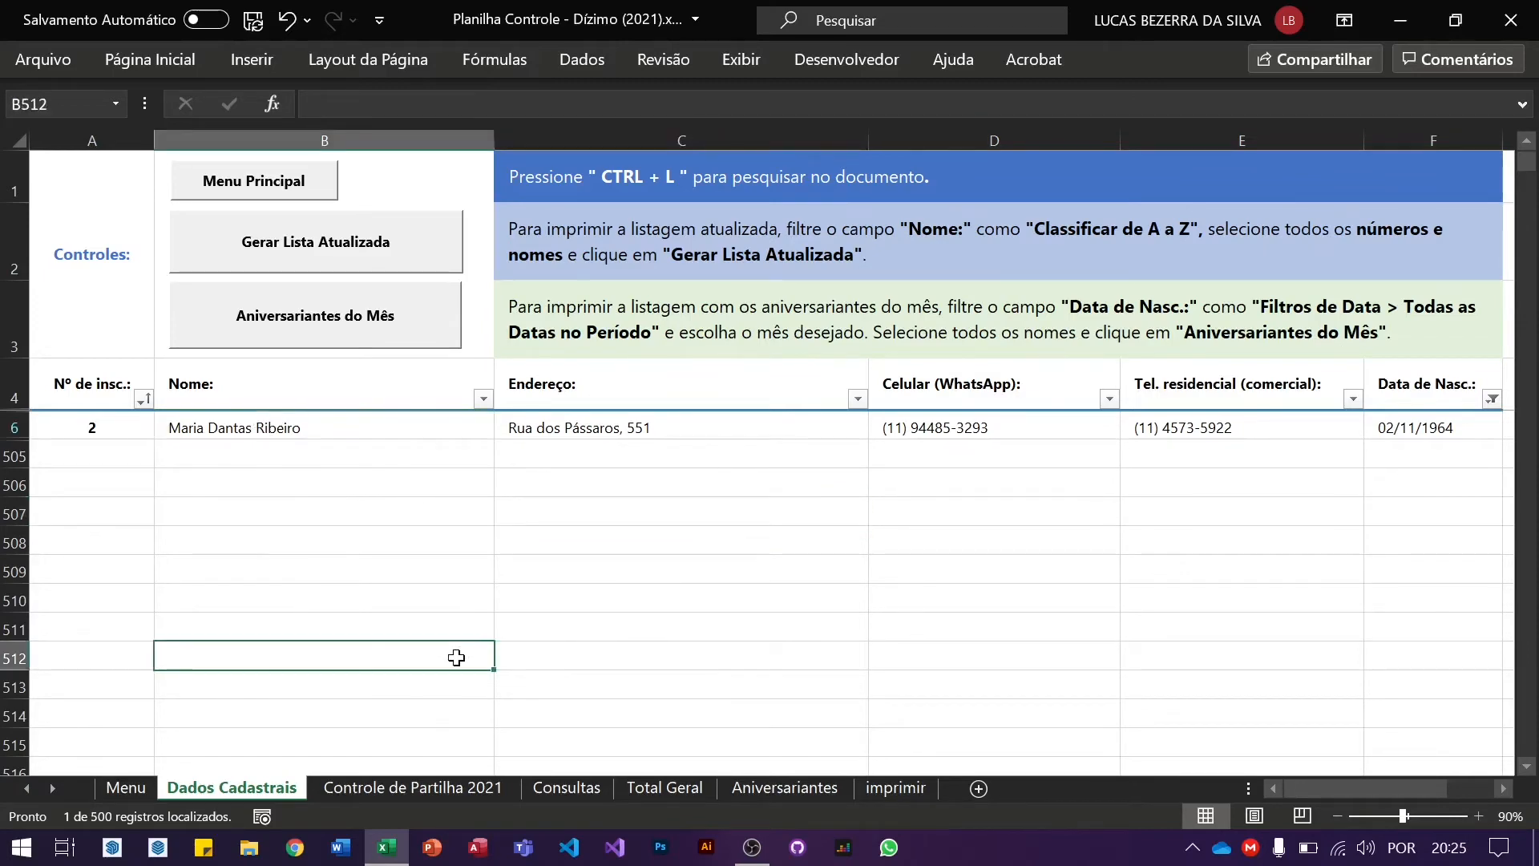
drag(338, 429, 326, 634)
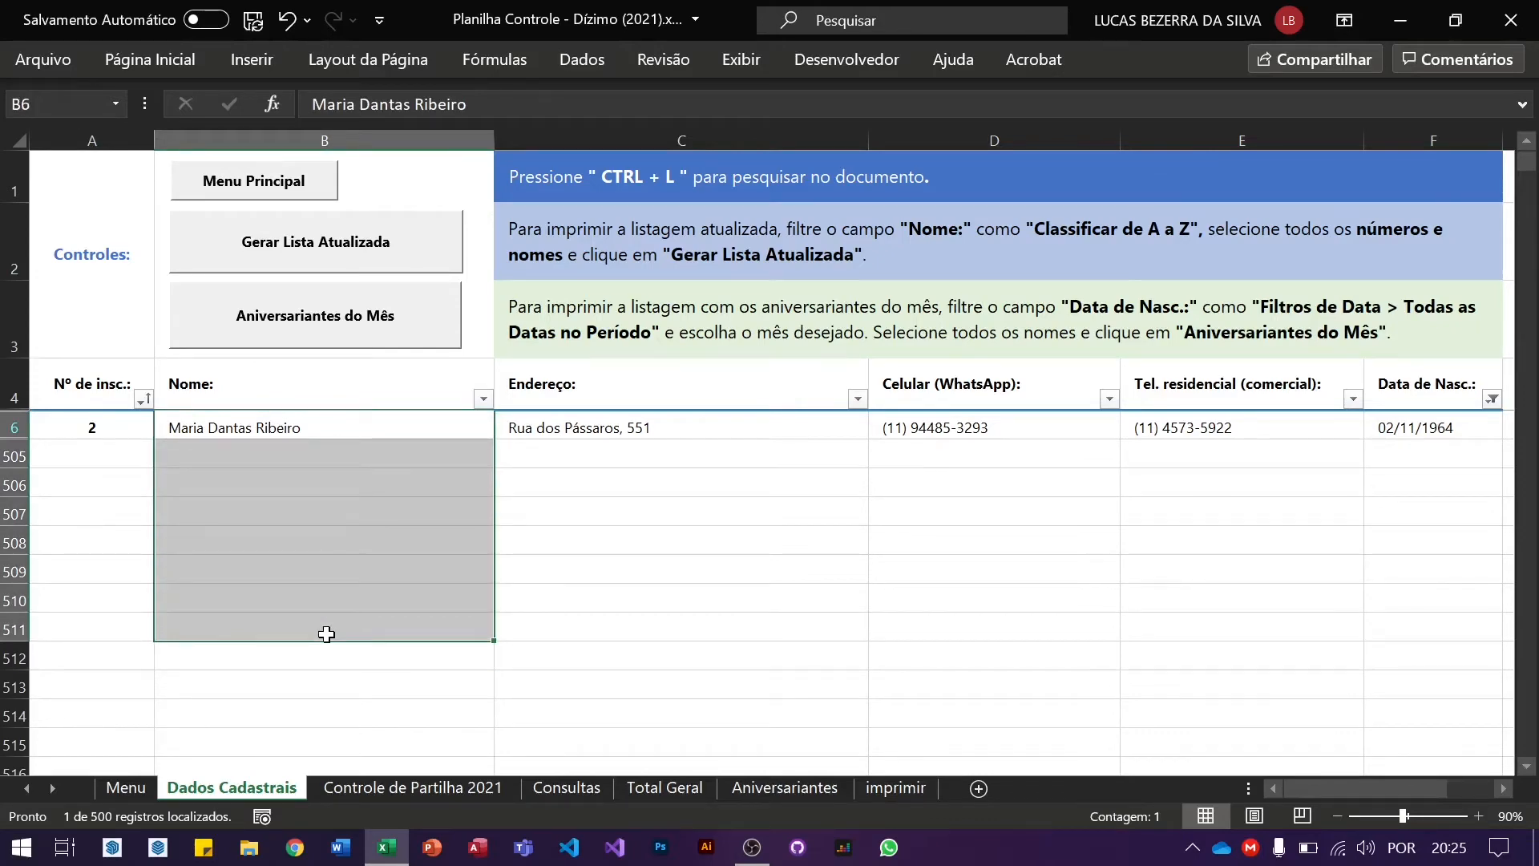
click(375, 431)
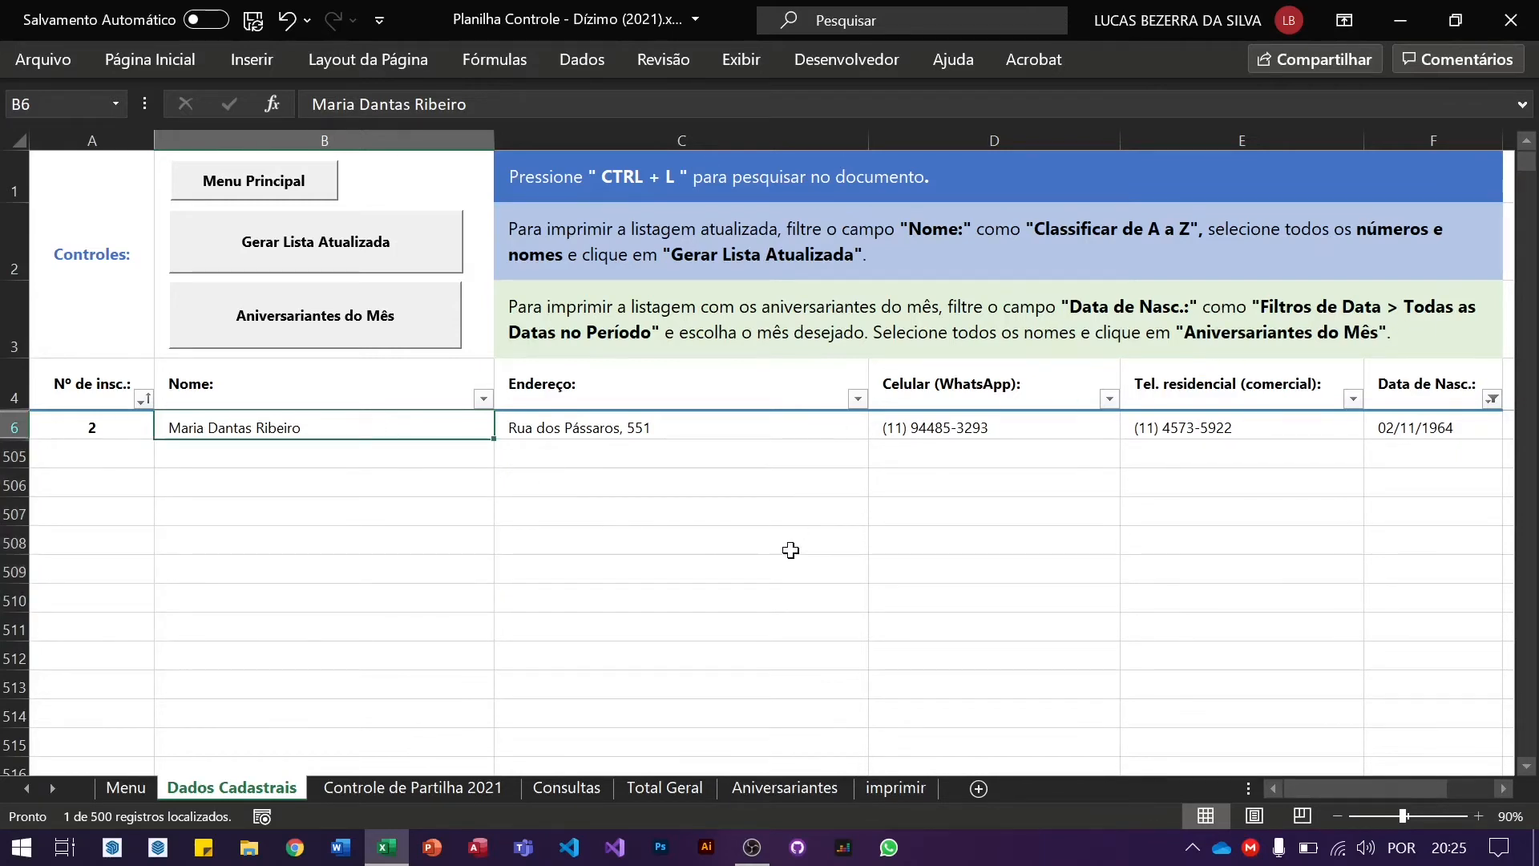
click(373, 317)
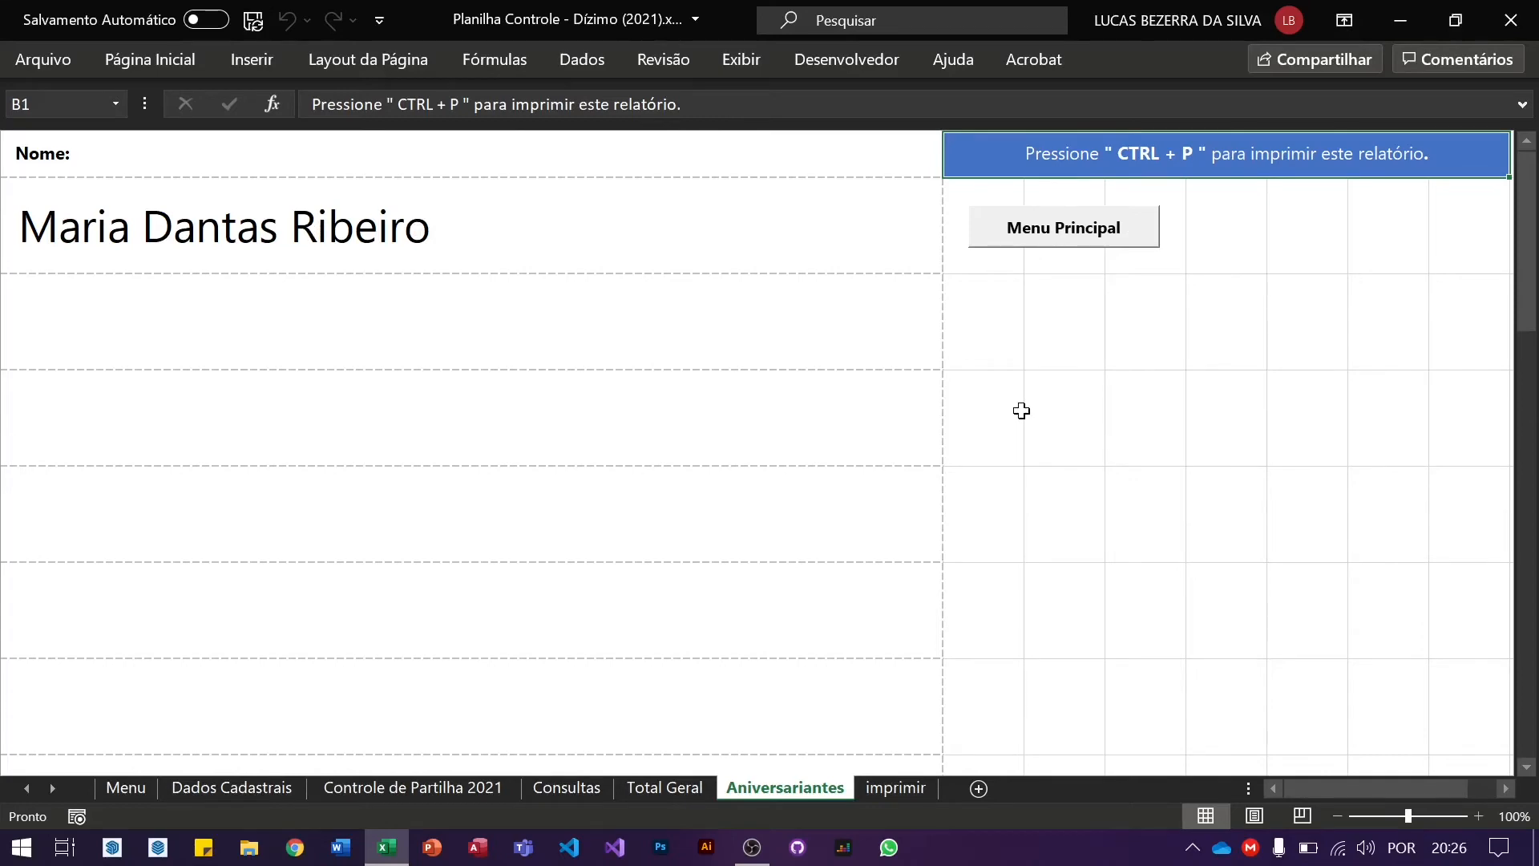
key(ctrl+p)
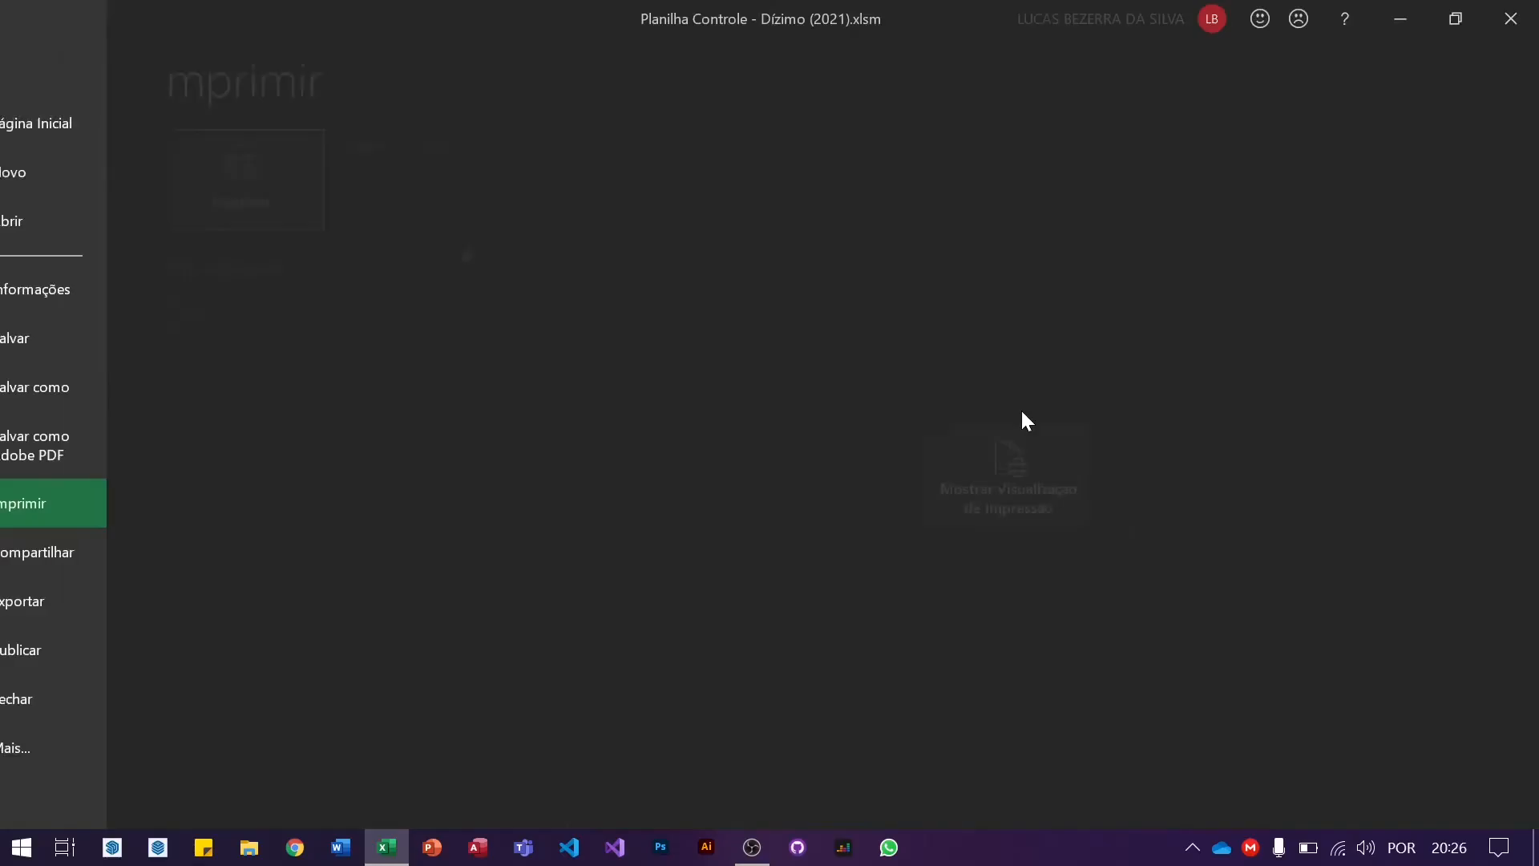
click(1045, 471)
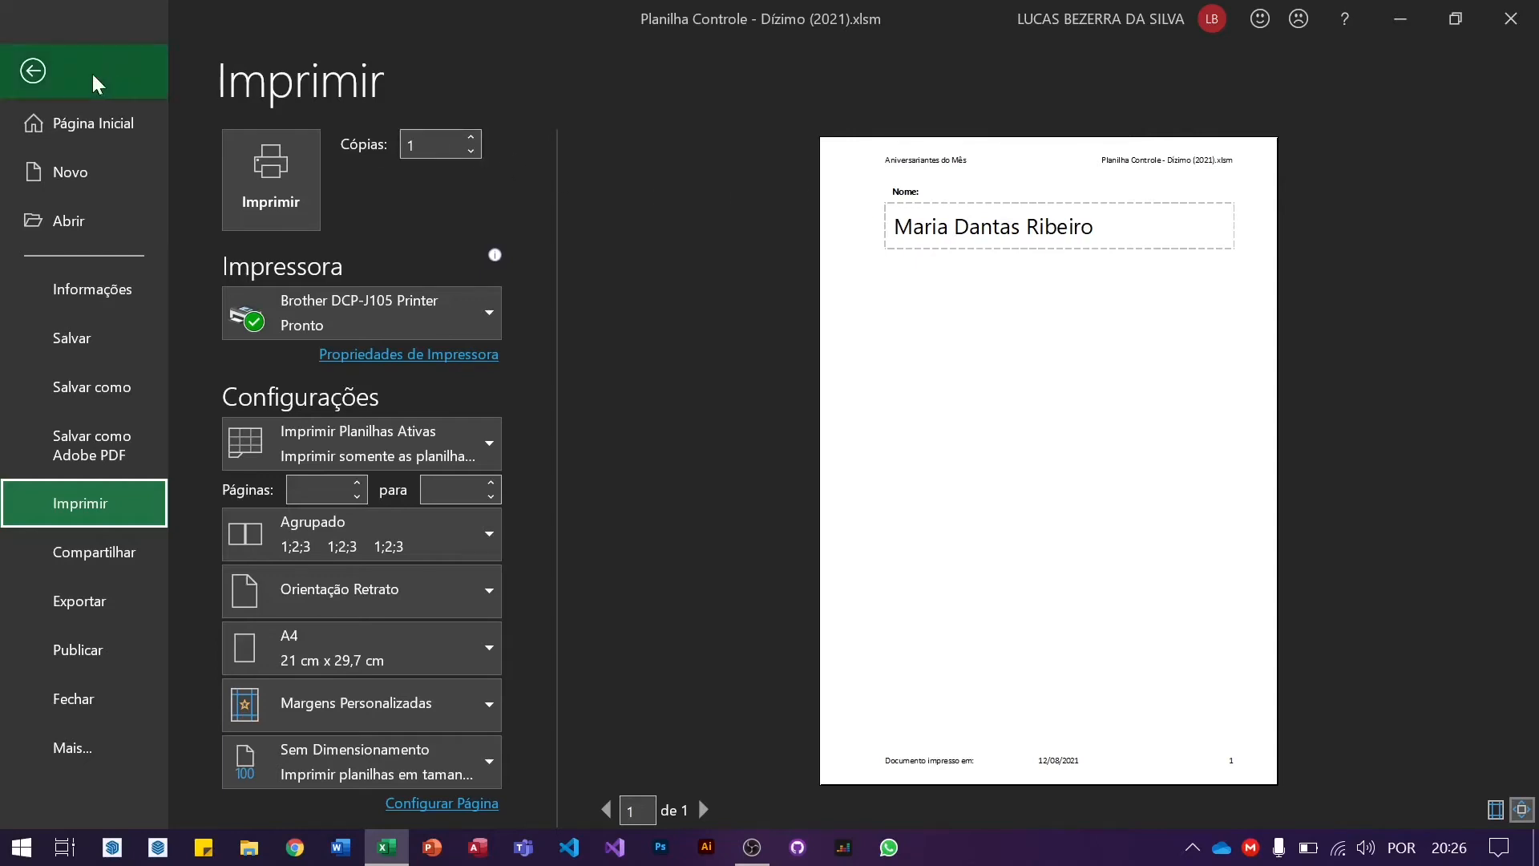
click(32, 70)
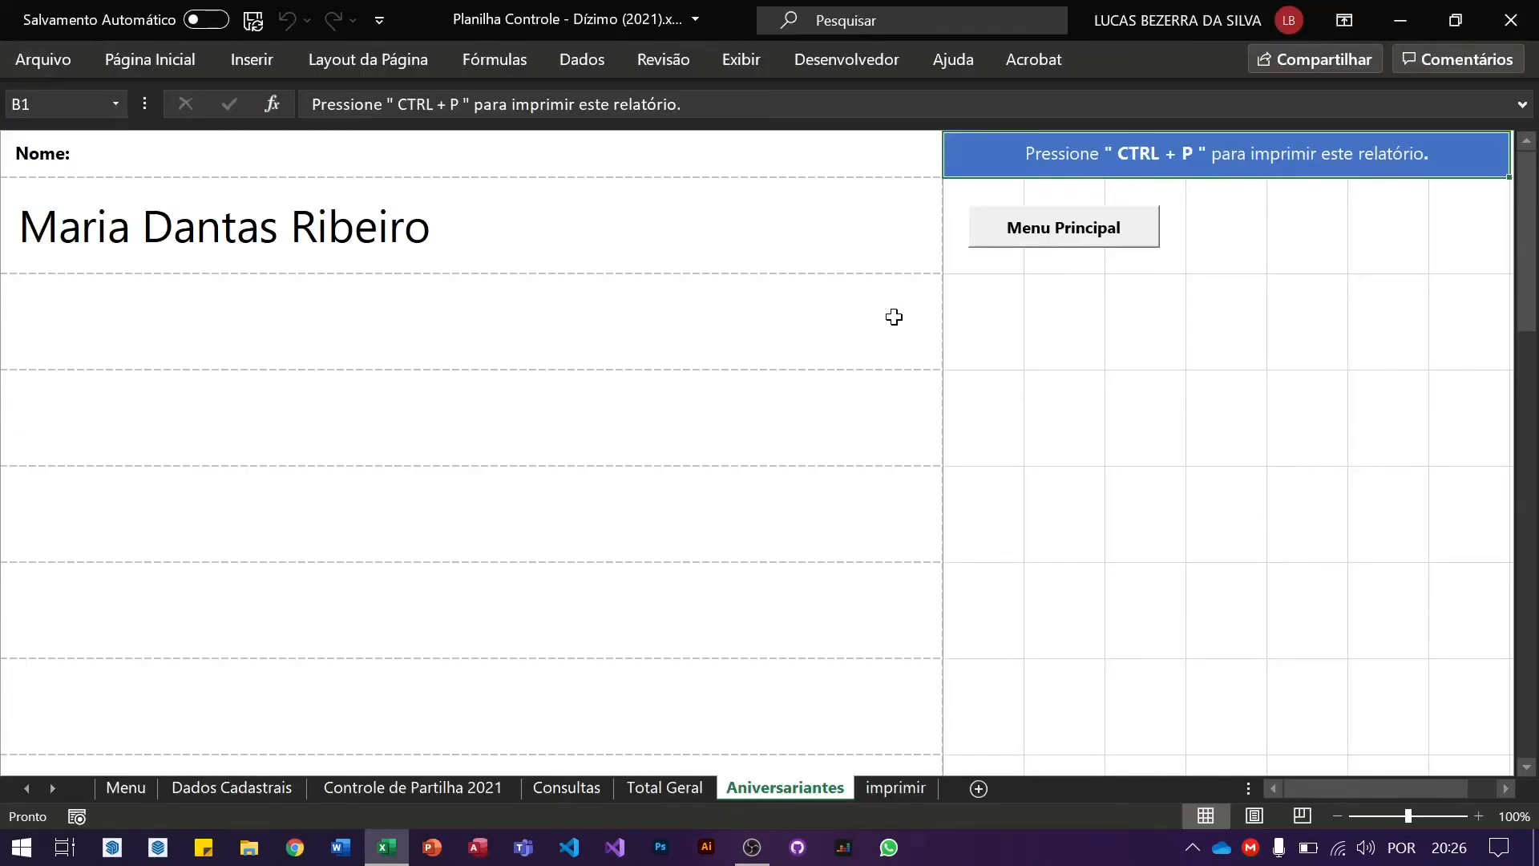
Step: Use the Aniversariantes sheet's Menu Principal button to reach the Menu sheet
click(1035, 232)
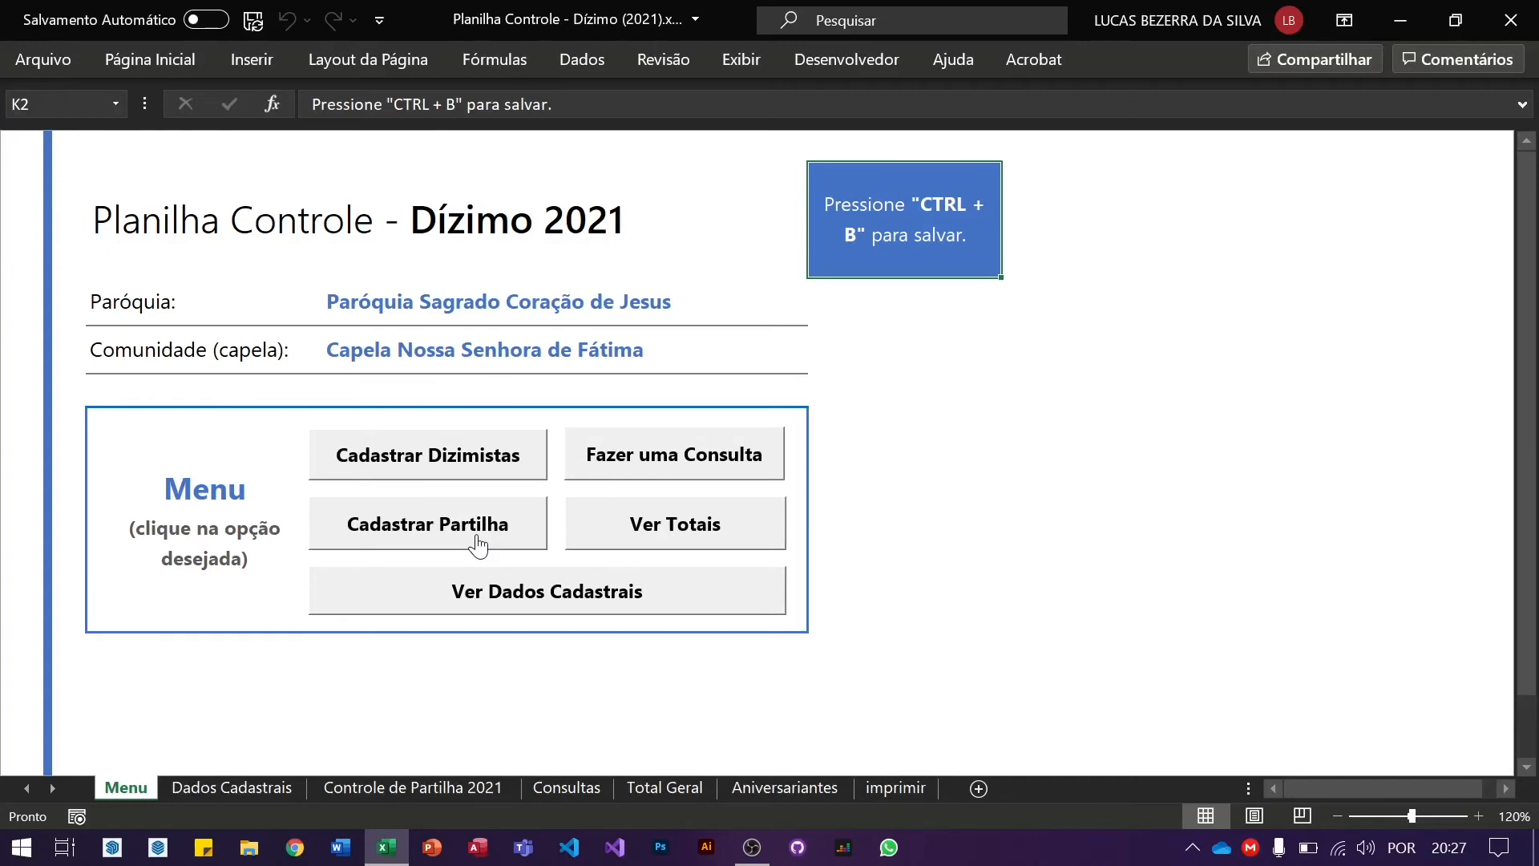
Step: Switch to the Dados Cadastrais sheet and select empty cell B8 below the tither list
click(523, 603)
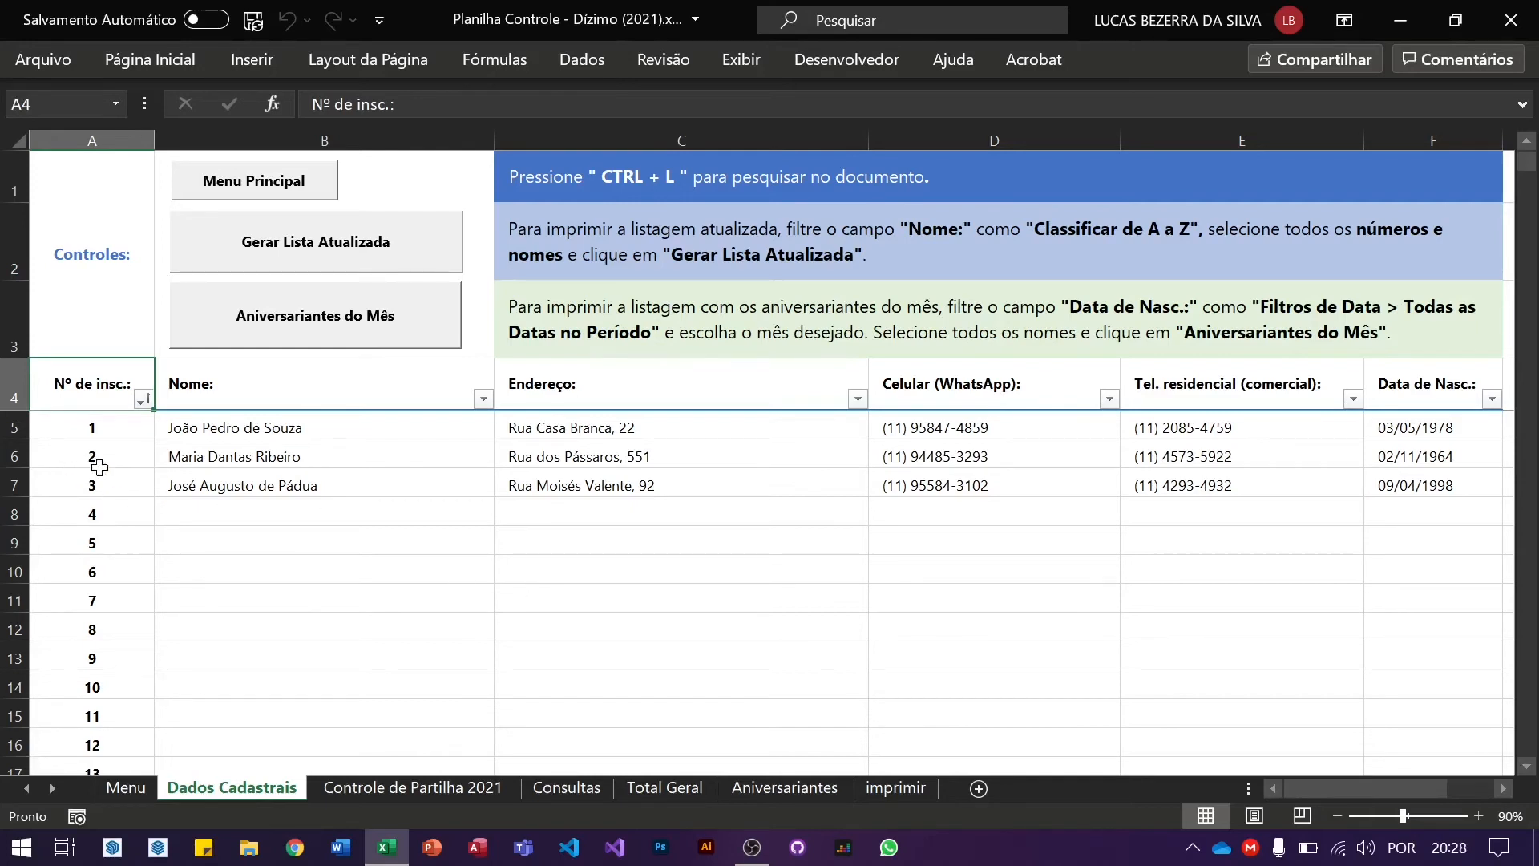
click(331, 519)
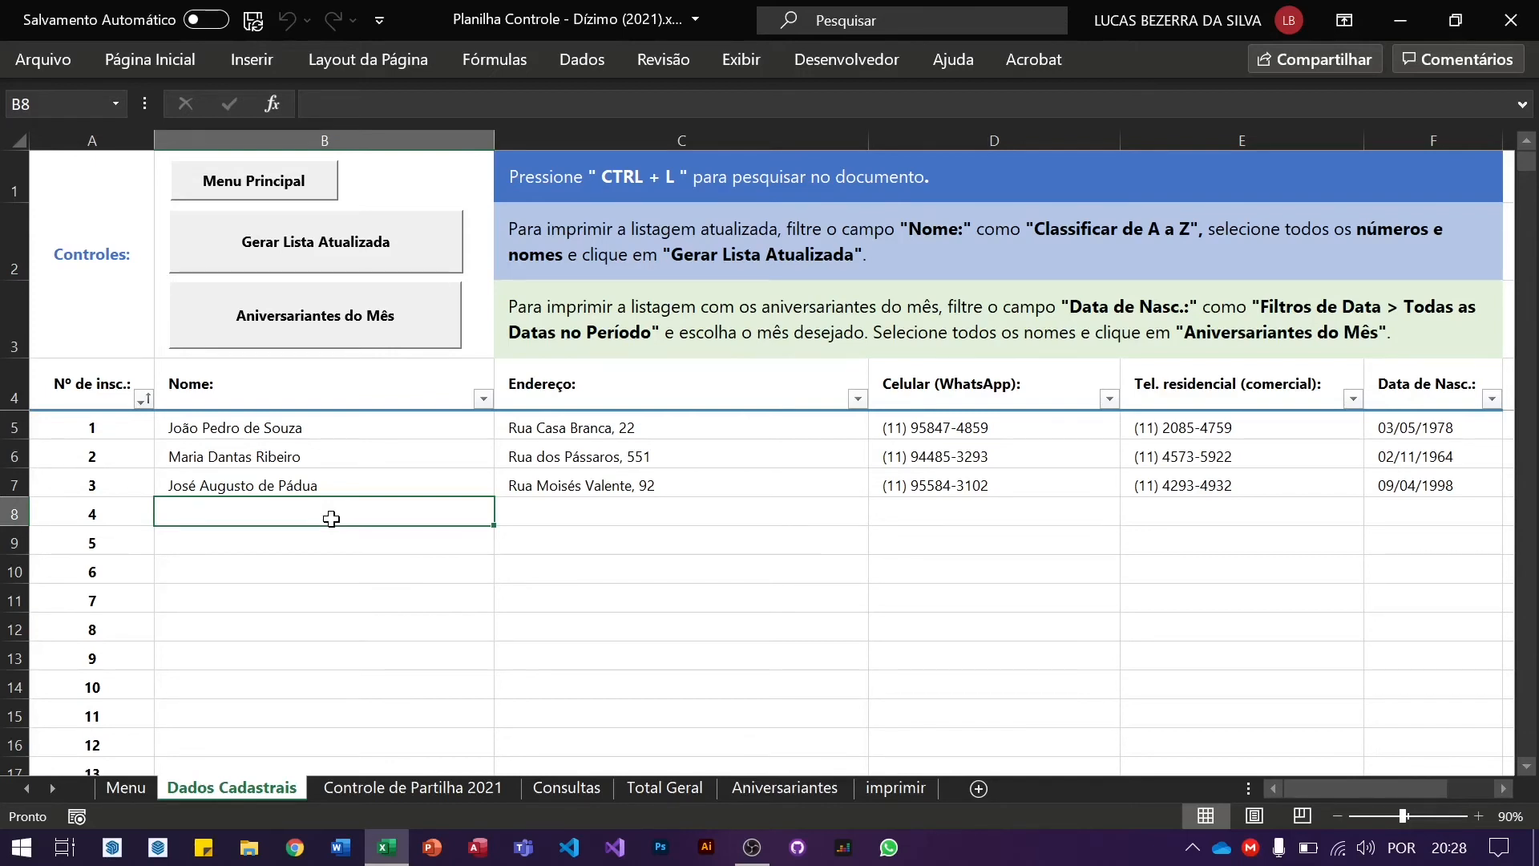
Step: Select cell A6 and bring up the context menu for the row 6 header
click(102, 459)
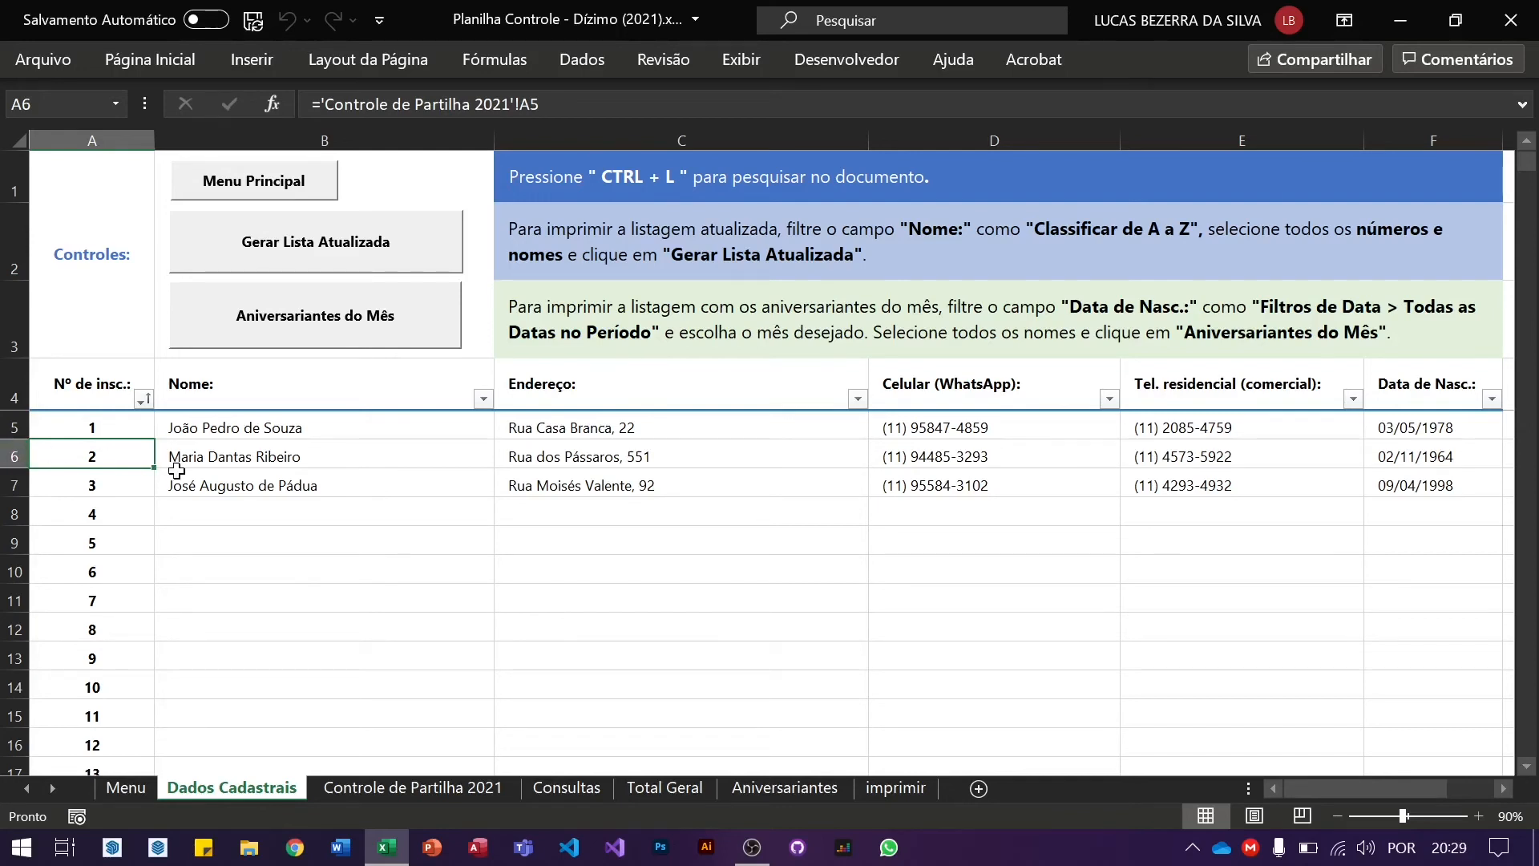
right_click(9, 456)
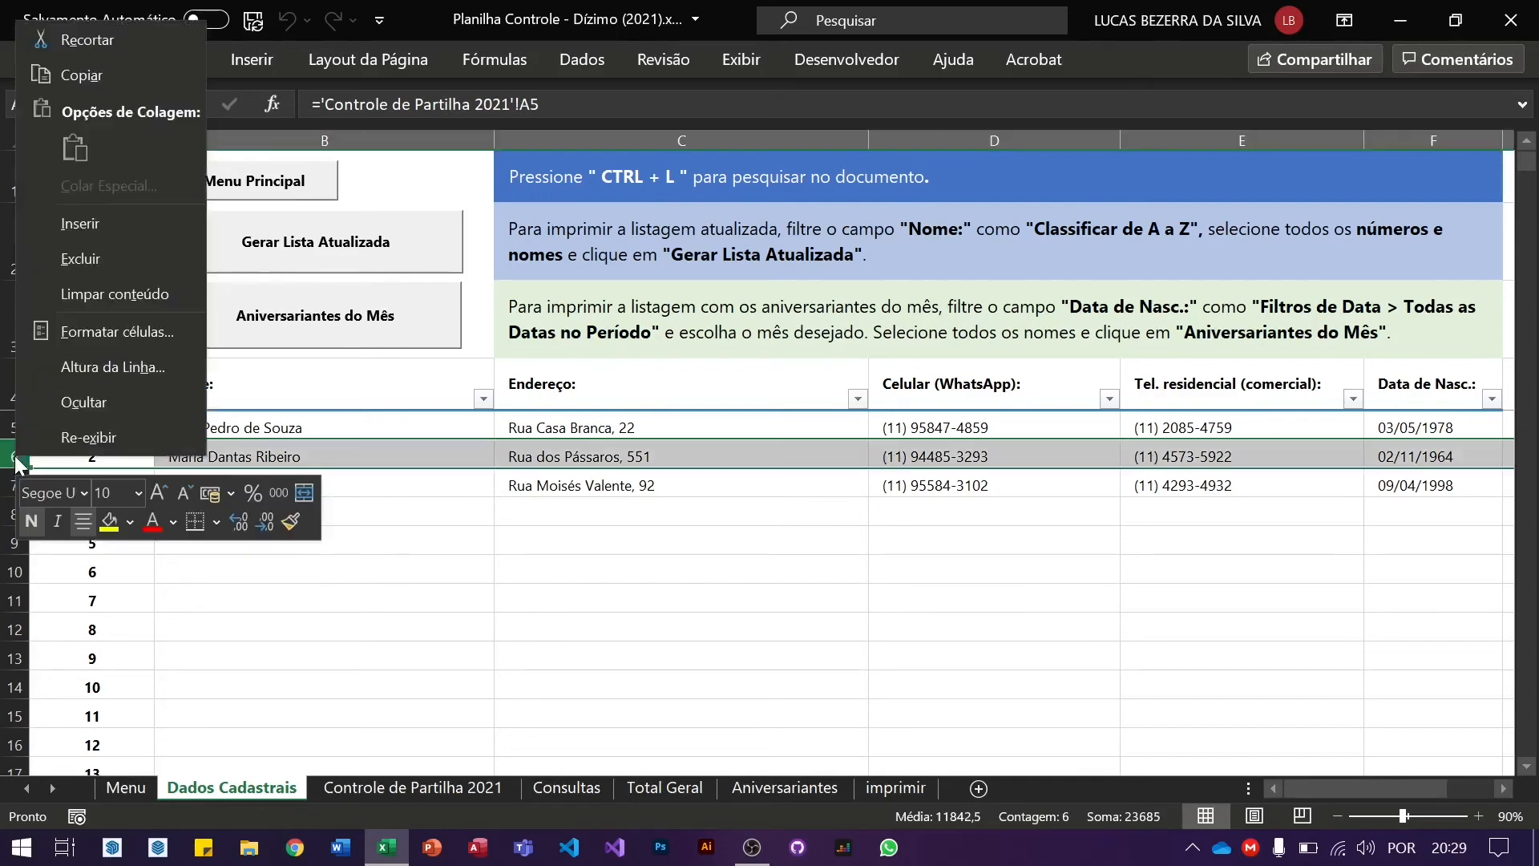
Step: Delete row 6 holding sample tither number 2, then go back to the Menu sheet
click(156, 266)
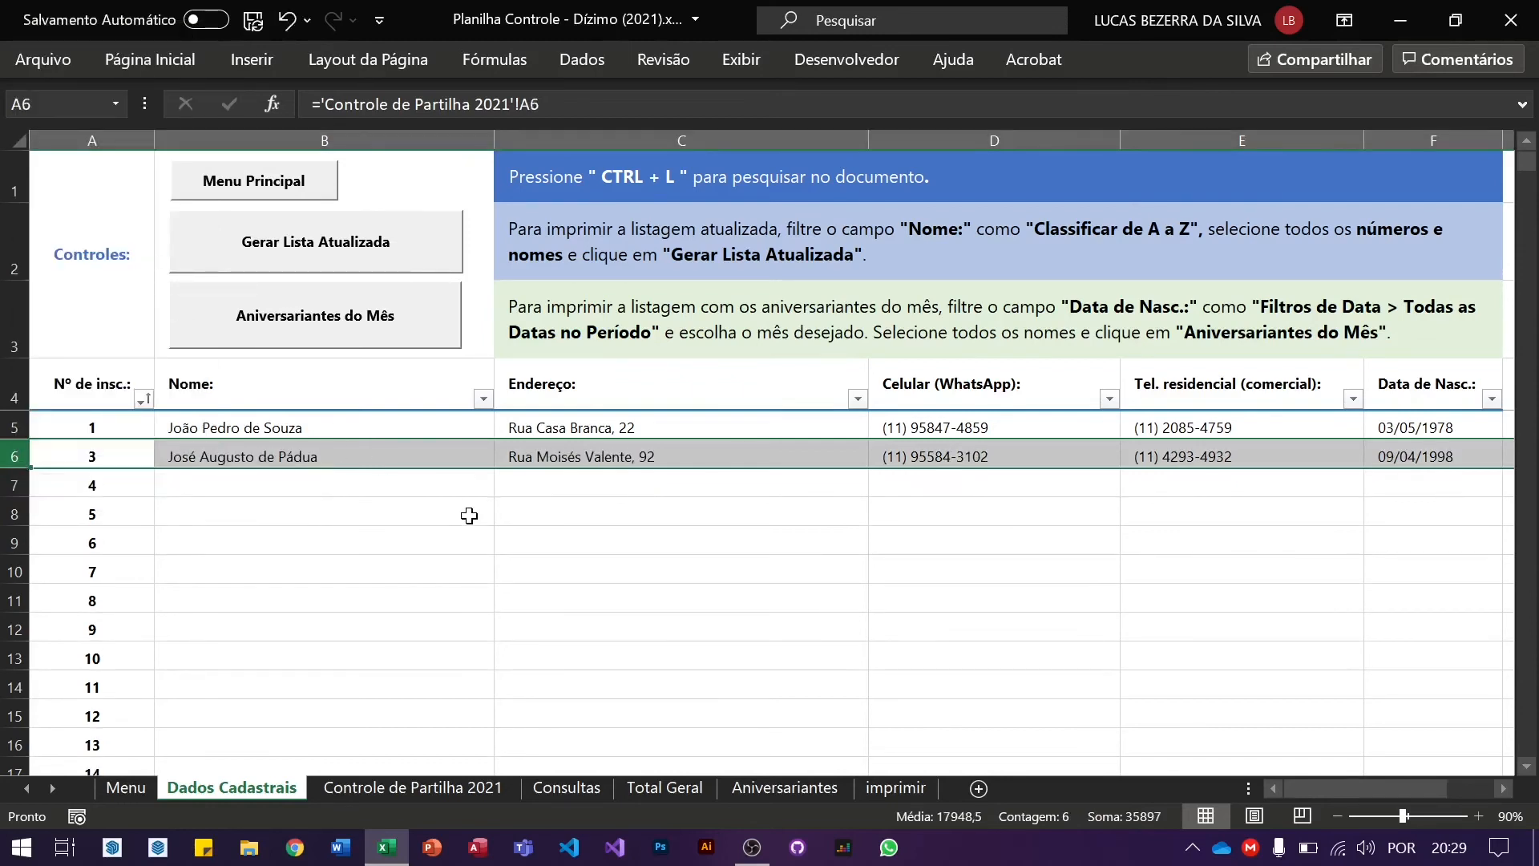
click(384, 515)
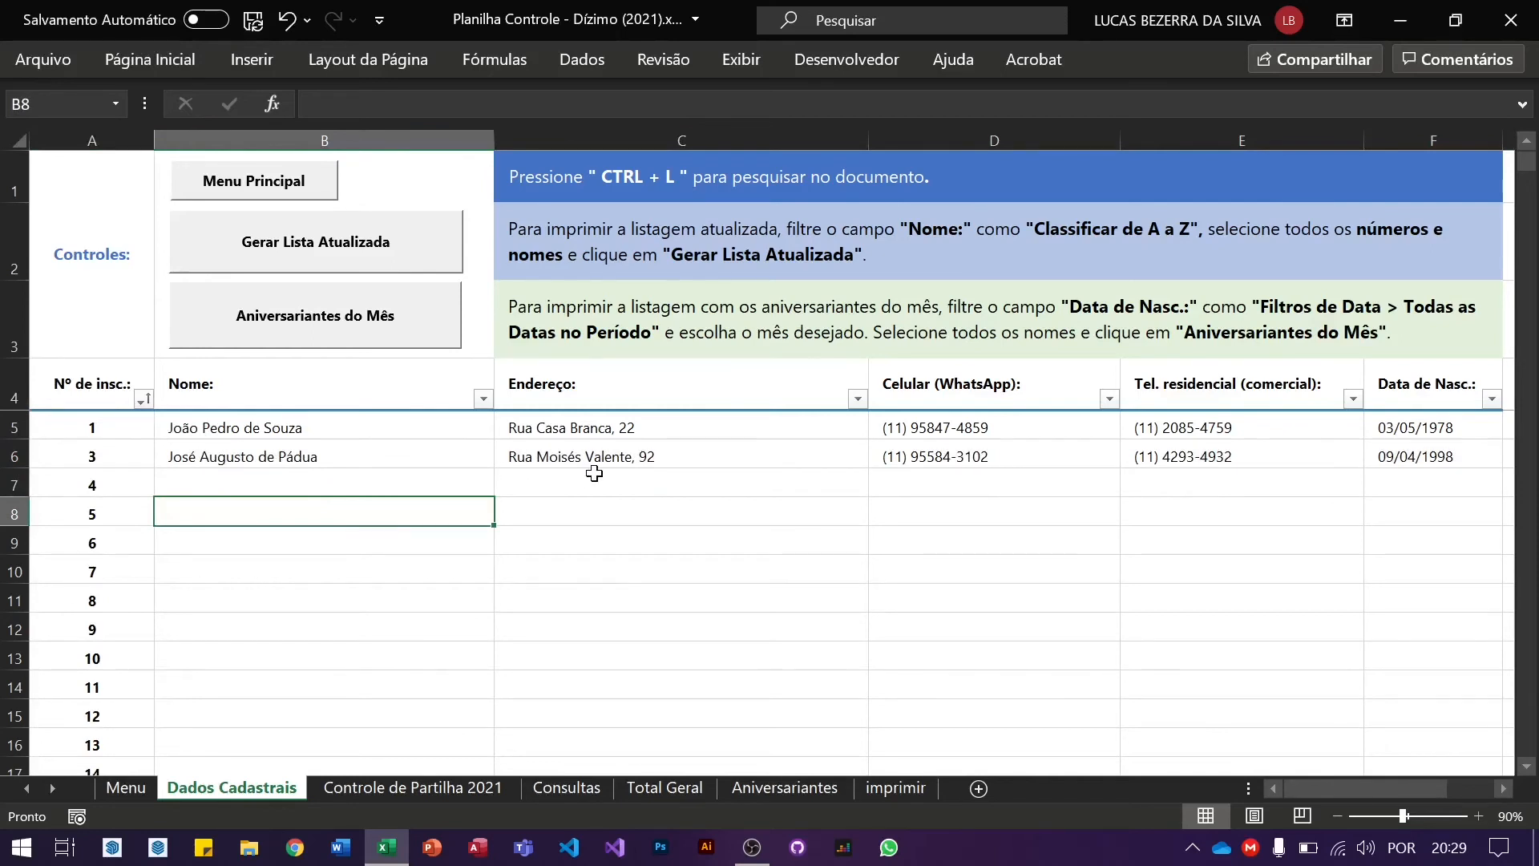
click(303, 183)
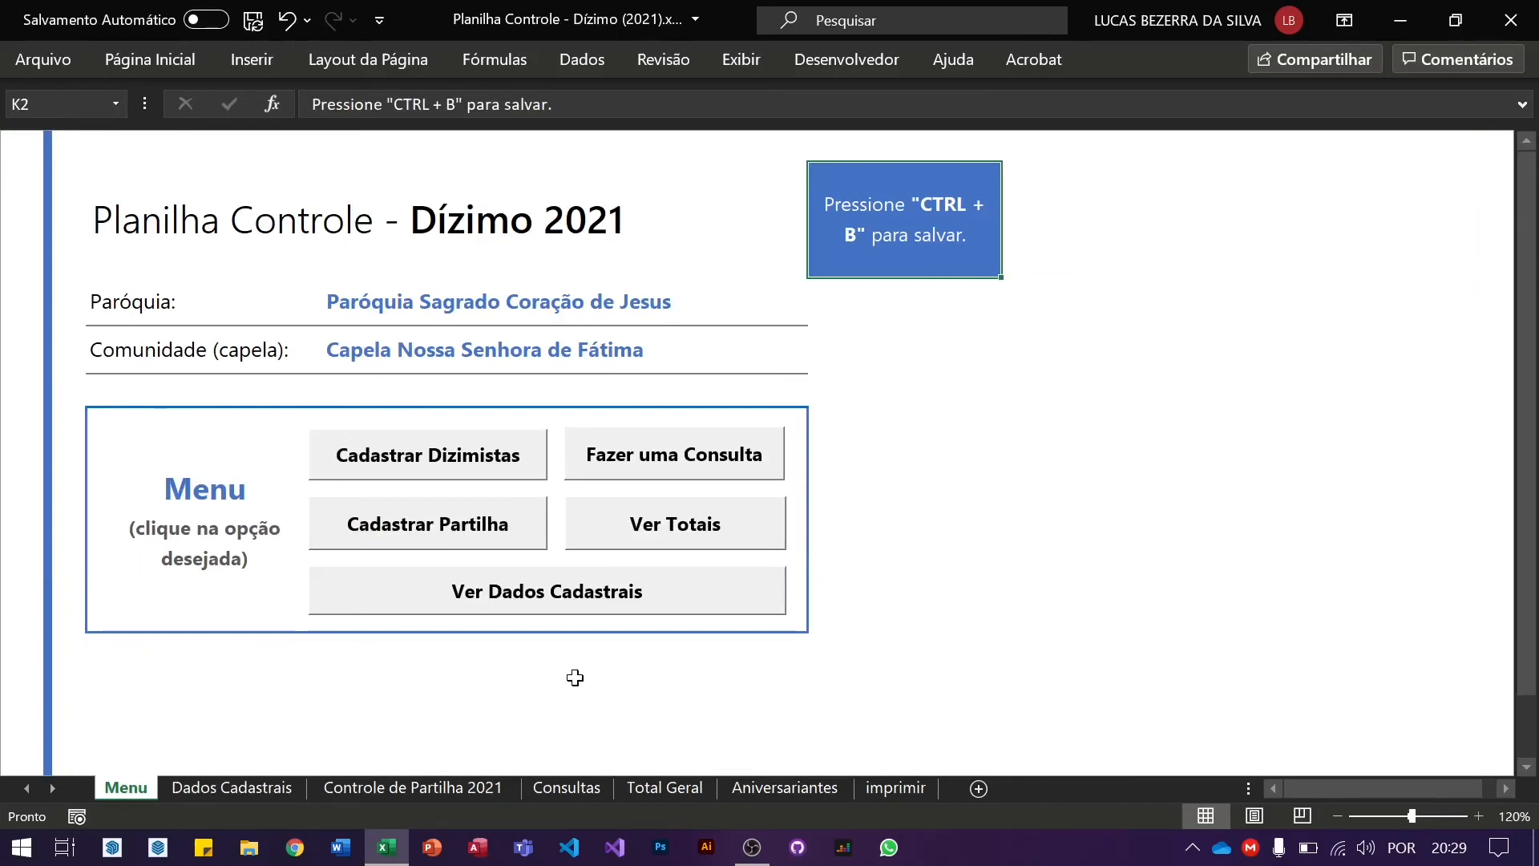
Step: On Controle de Partilha 2021, delete row 5 of the second sample member, then return to Menu
click(480, 539)
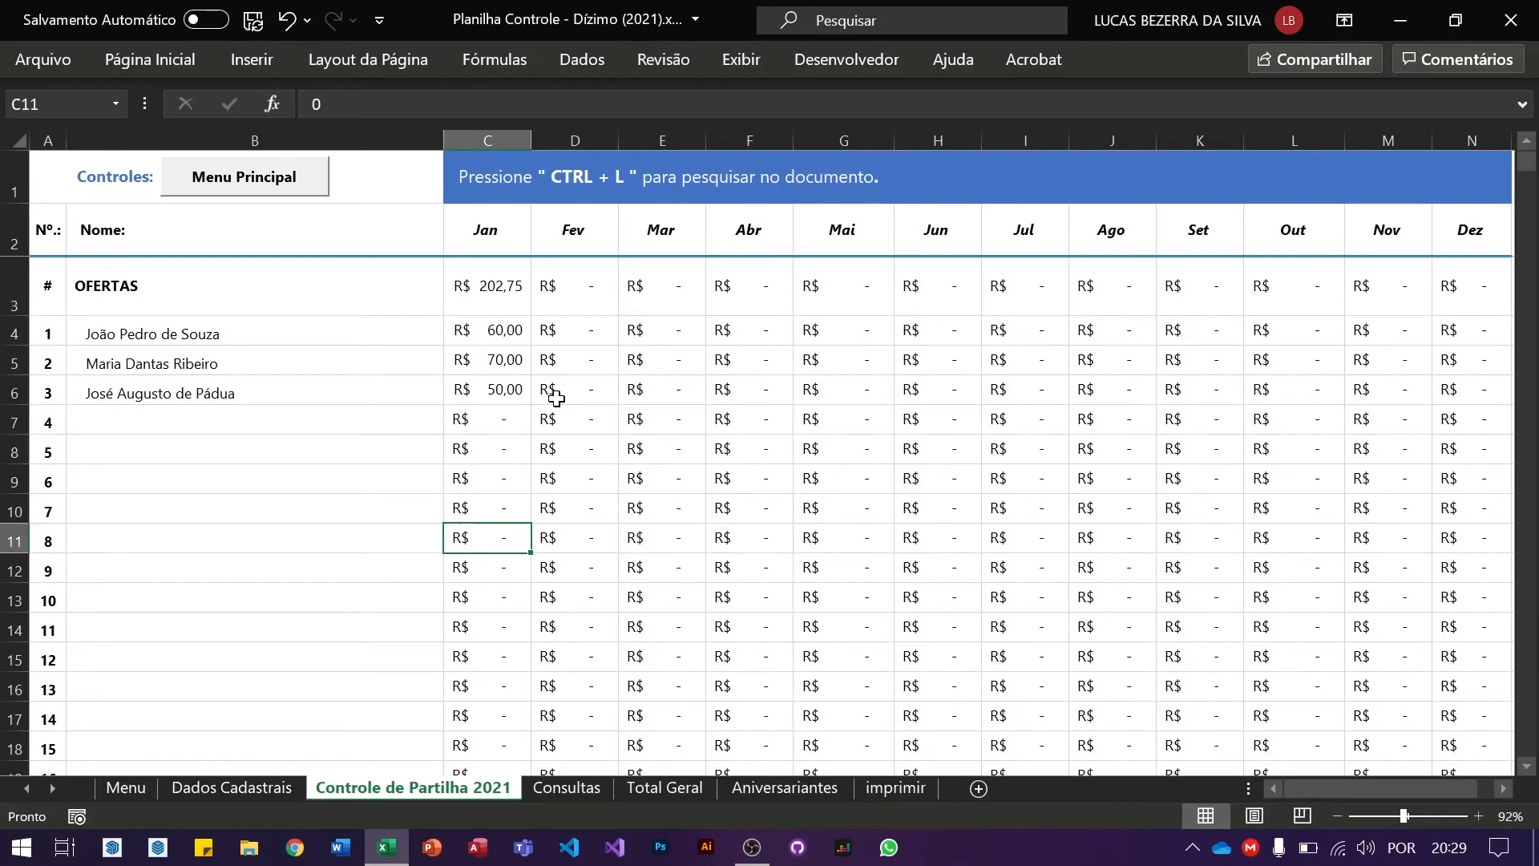
right_click(14, 365)
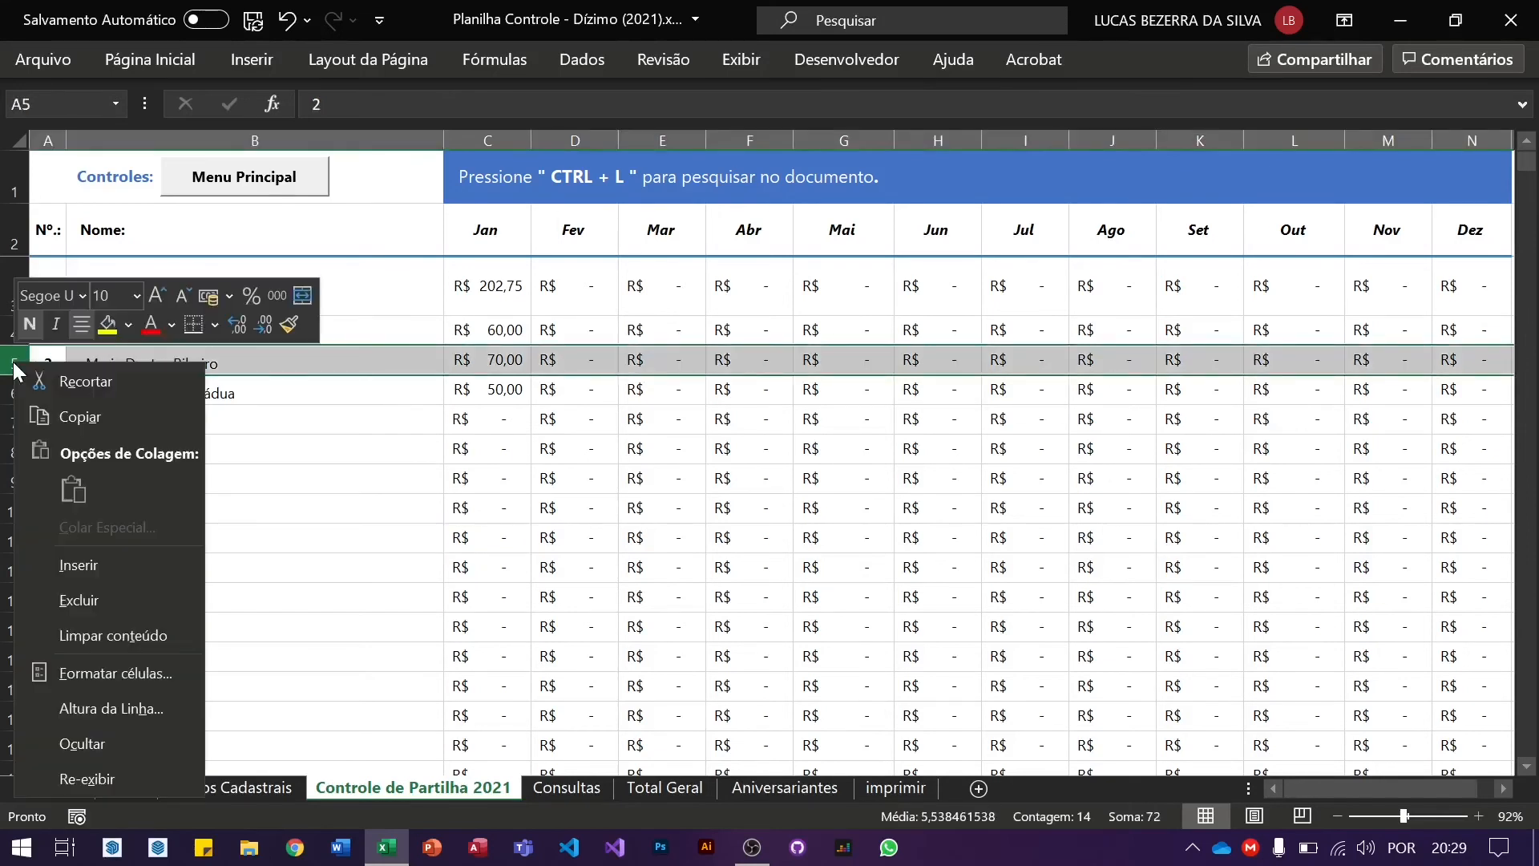
click(89, 601)
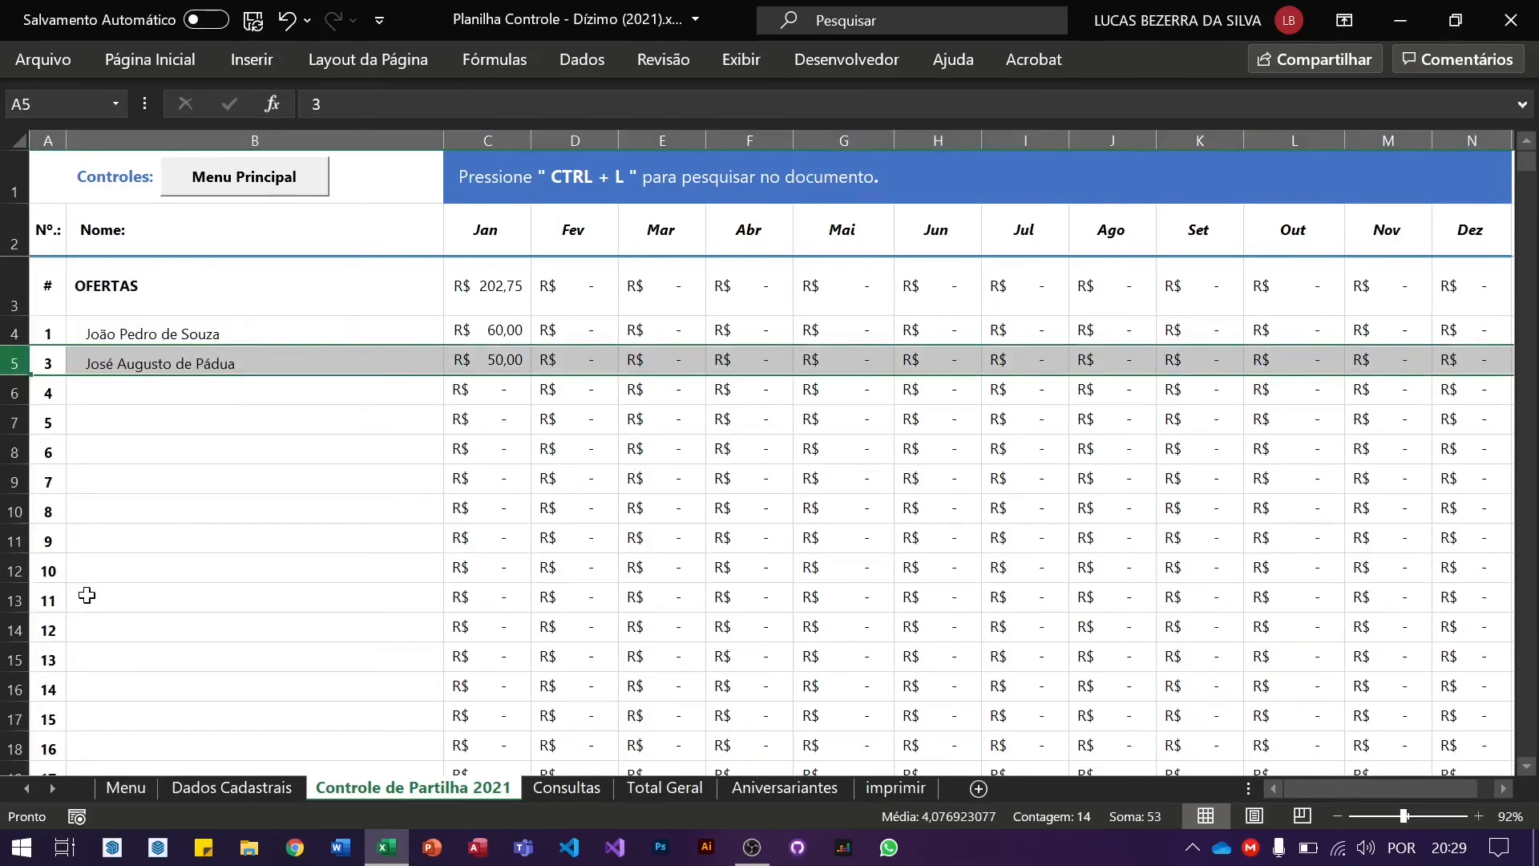
click(415, 472)
click(281, 192)
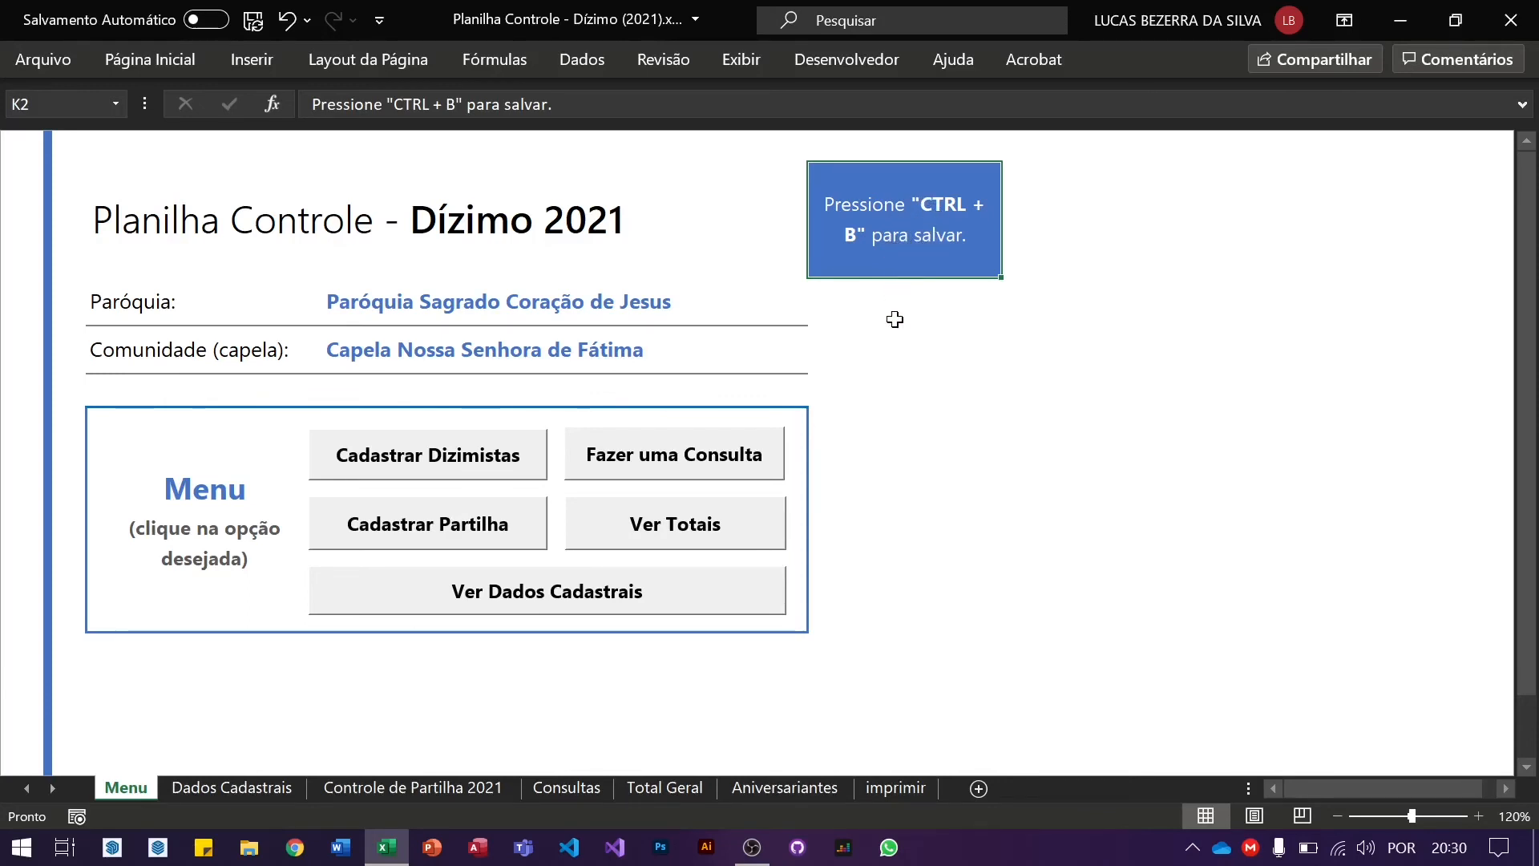
Step: Save the workbook with Ctrl+B and bring up Salvar como for 'Planilha Controle - Dízimo (2021).xlsm'
key(ctrl+b)
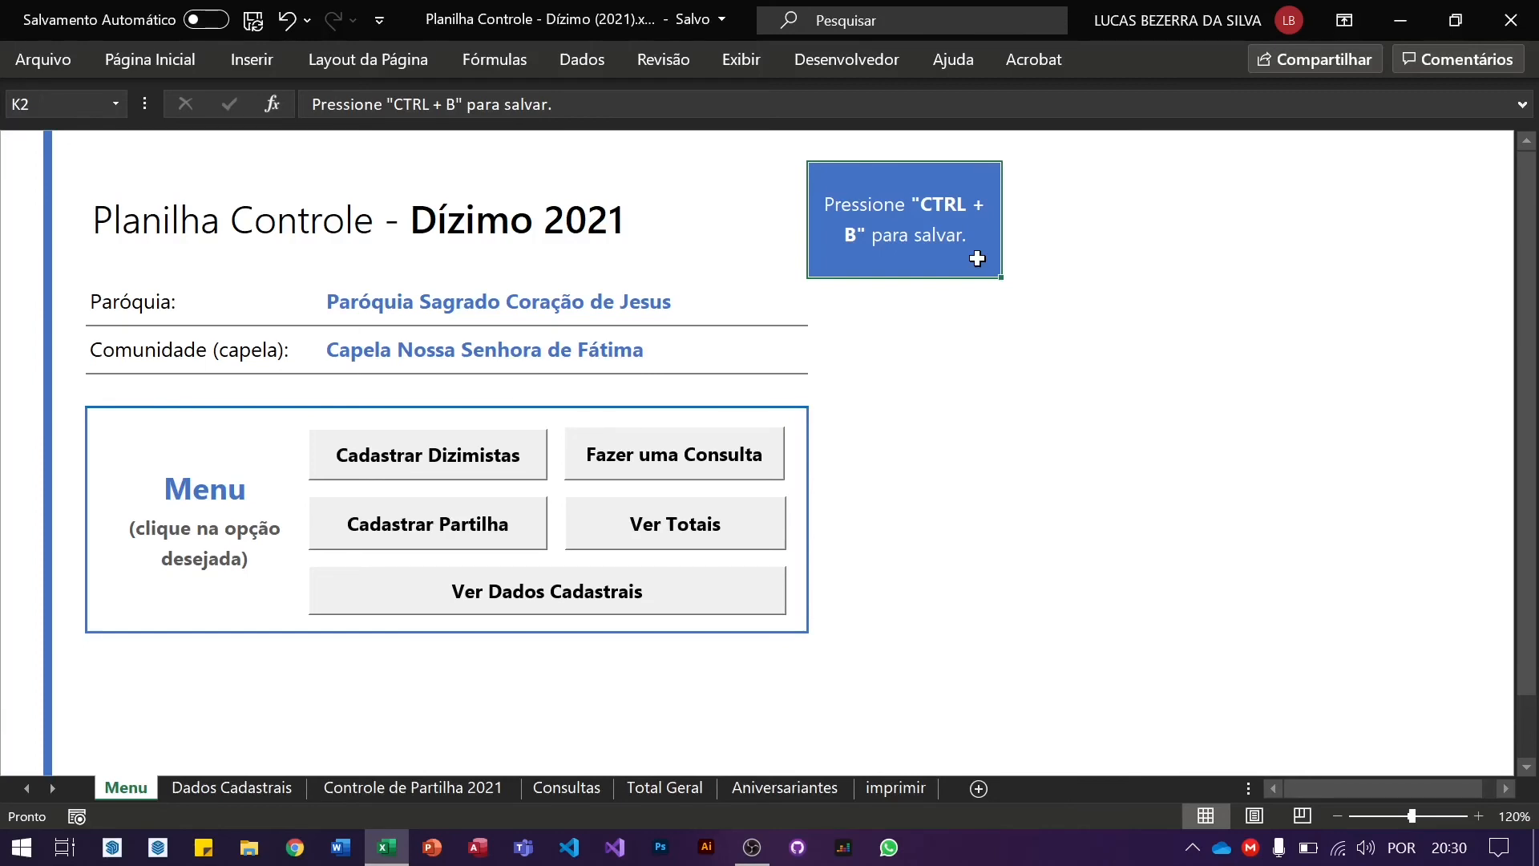
click(915, 404)
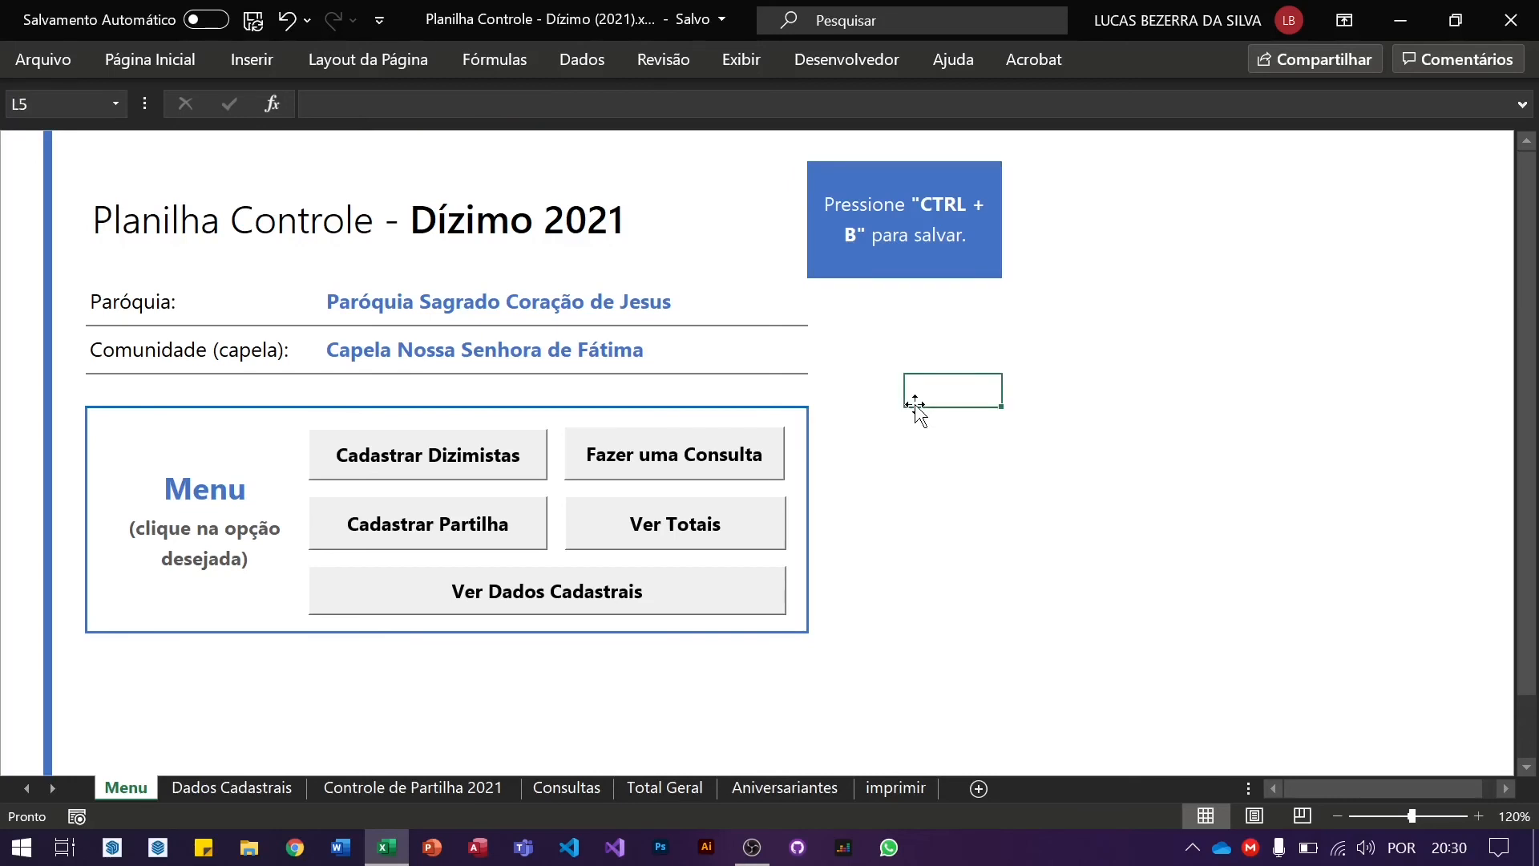
click(875, 232)
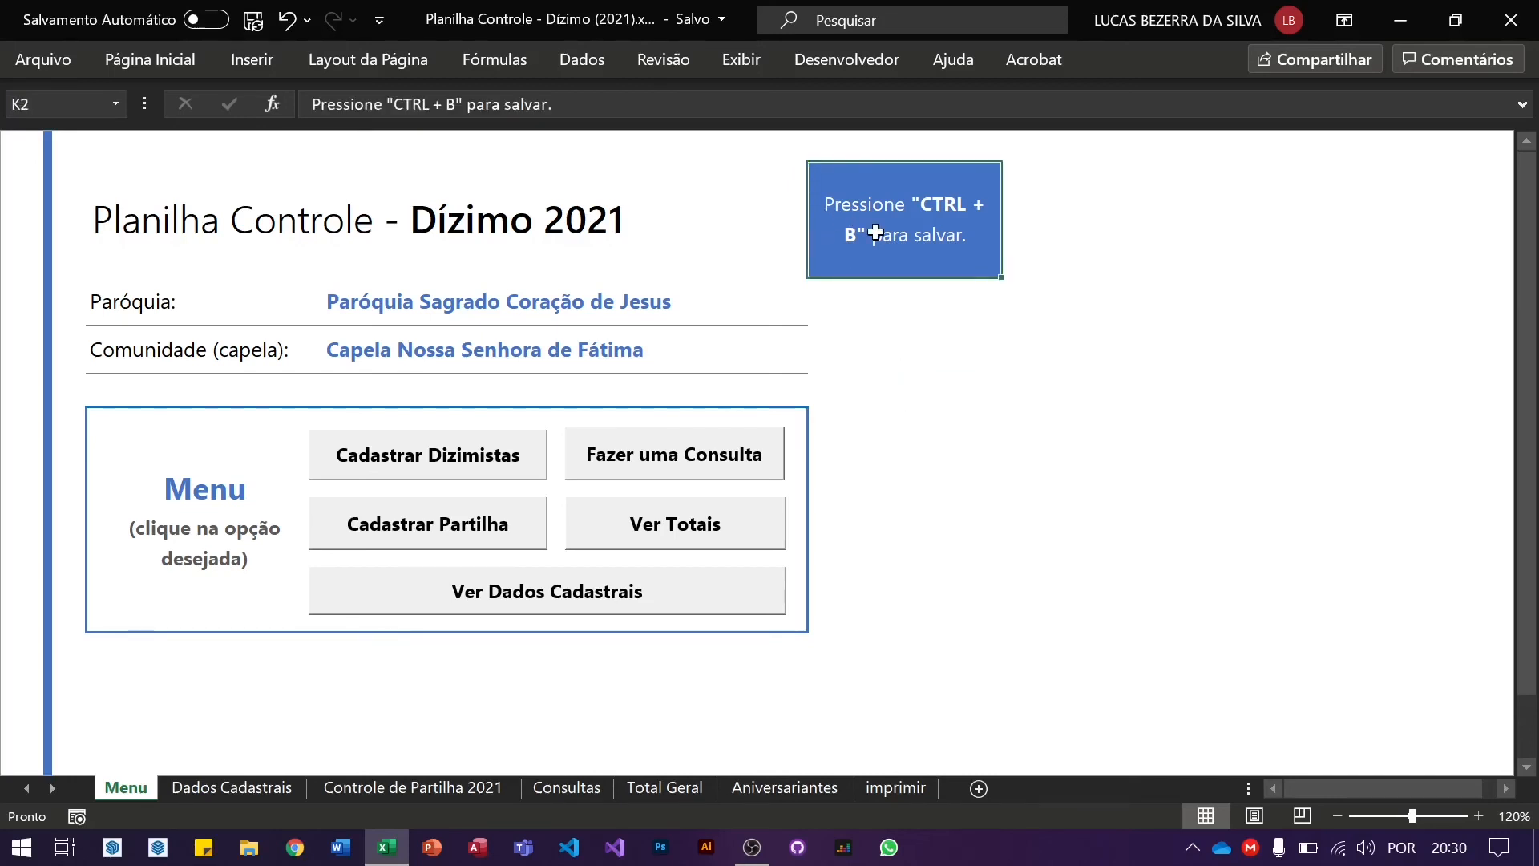
key(ctrl+b)
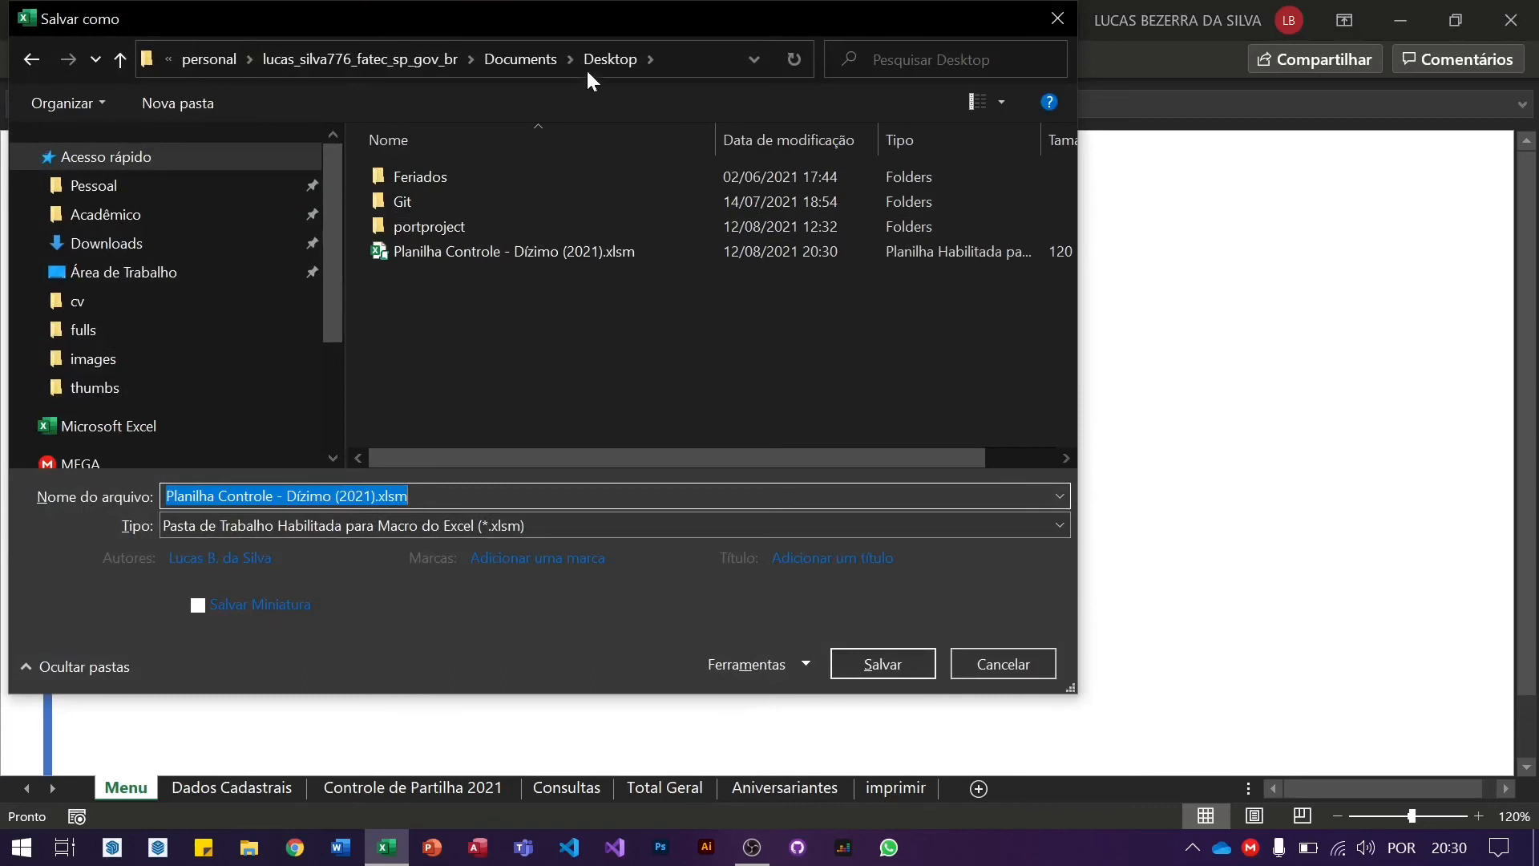
Step: Move the Salvar como dialog toward the centre and open its Ferramentas dropdown
drag(667, 25, 889, 75)
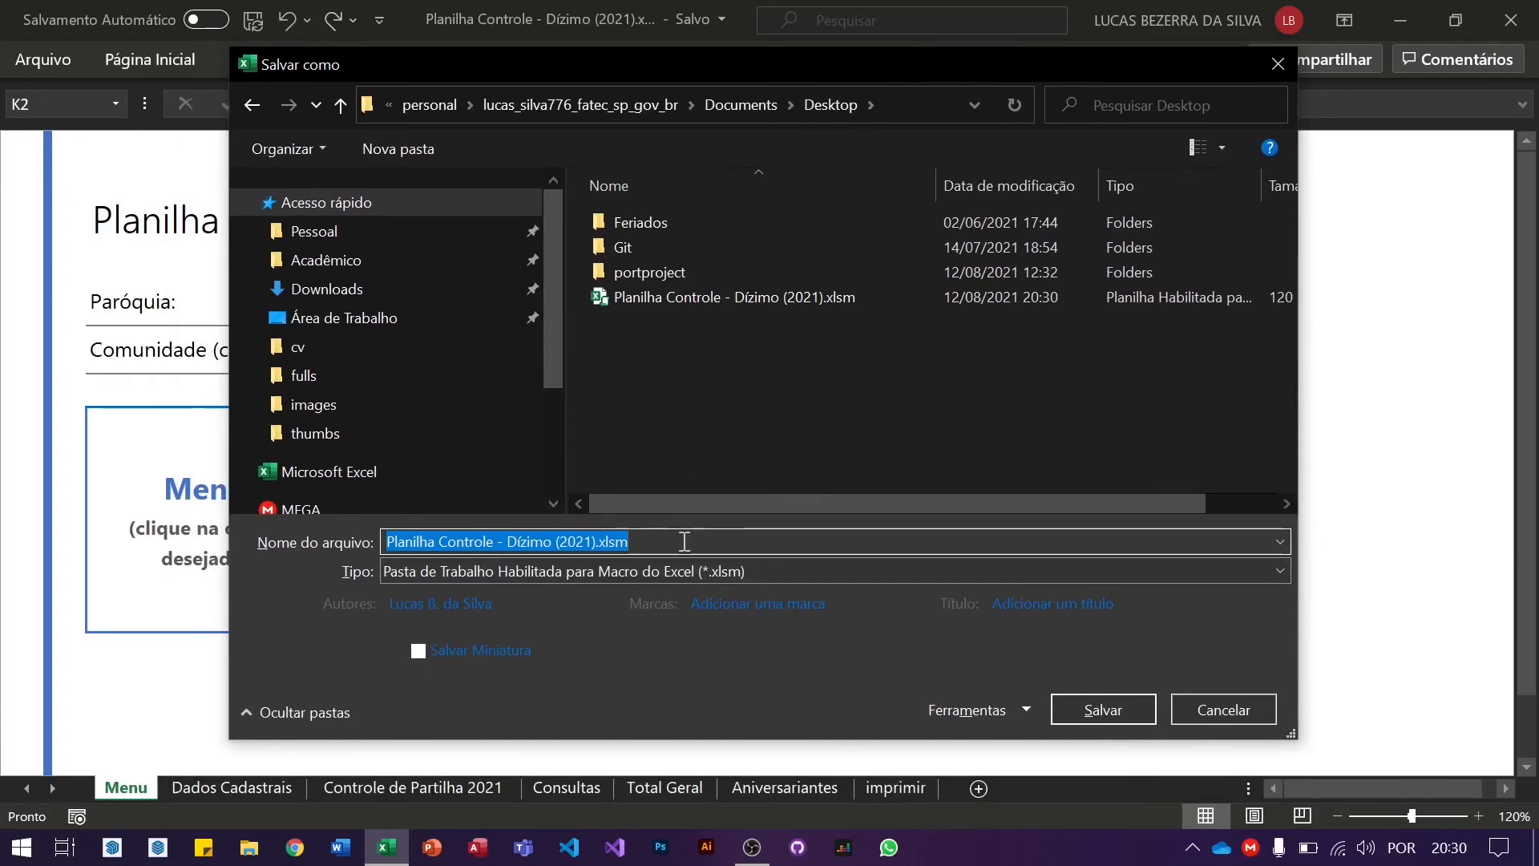
click(1023, 709)
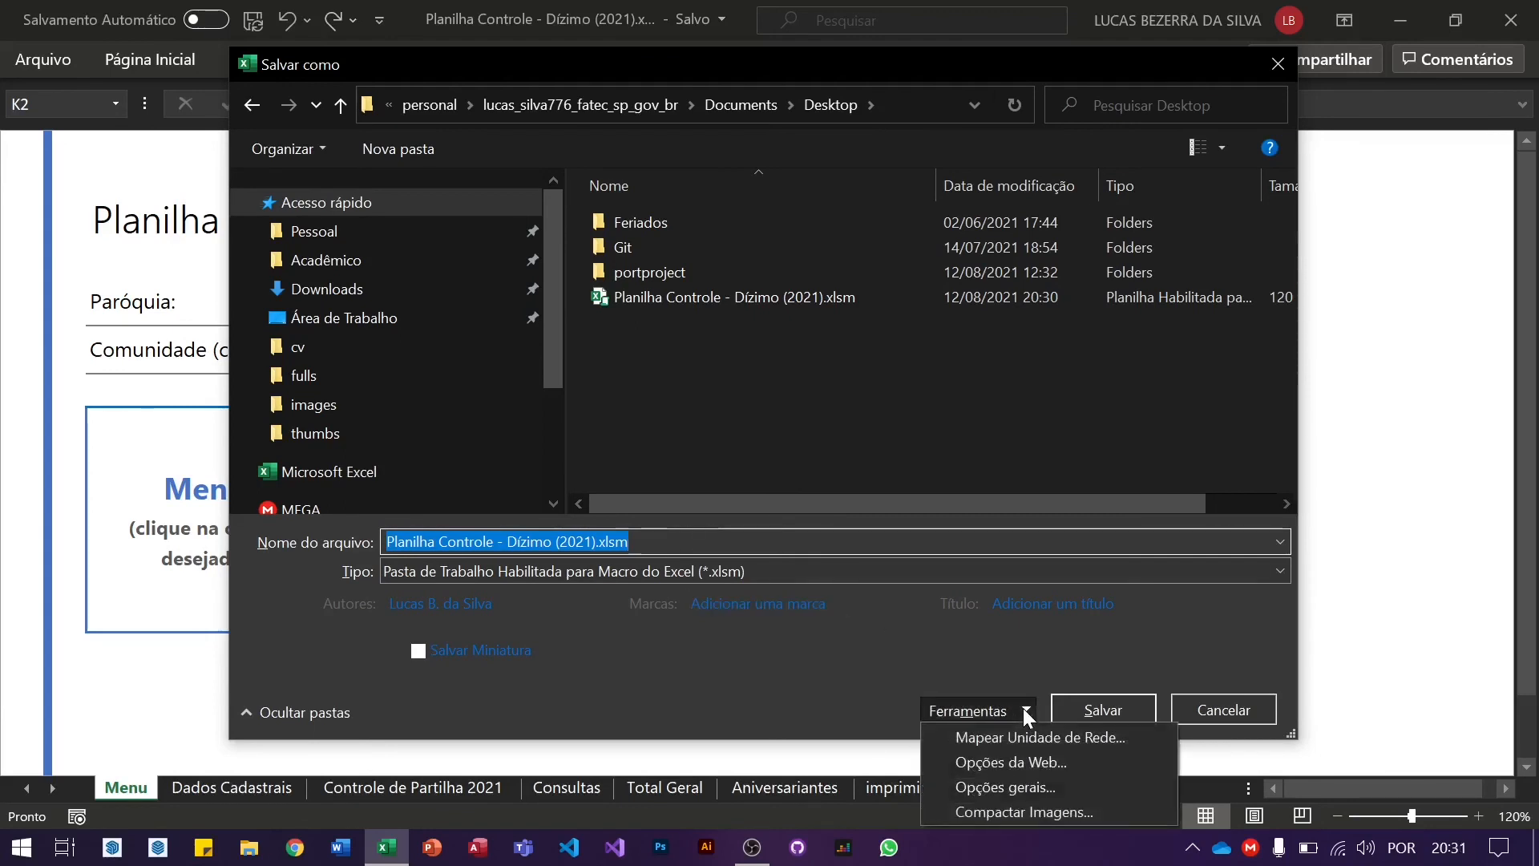
Step: In Opções gerais, enter a Senha de proteção and a Senha de gravação and accept
click(1012, 790)
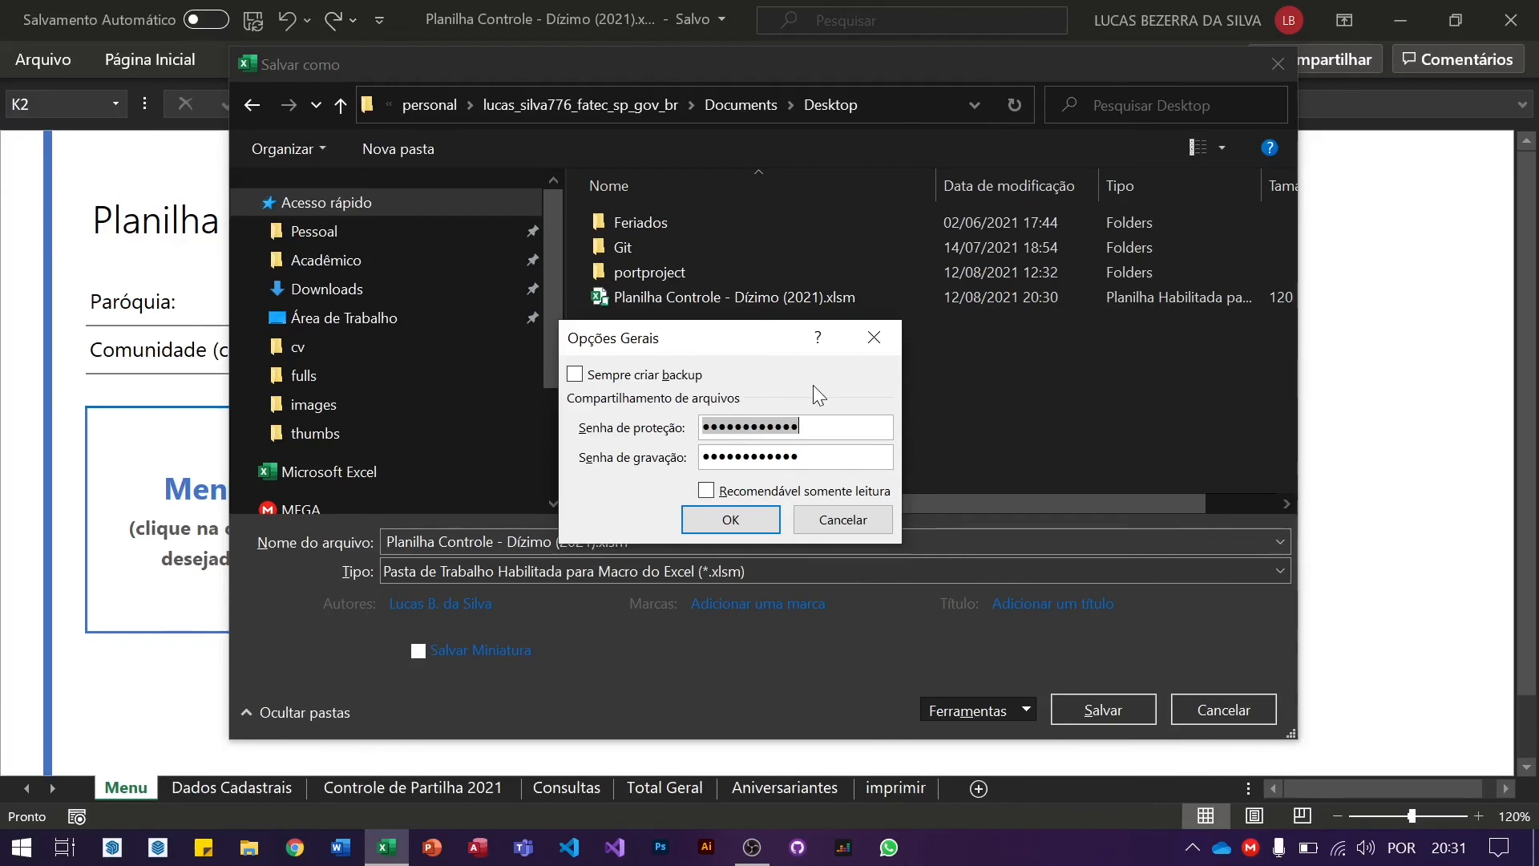
text(12345)
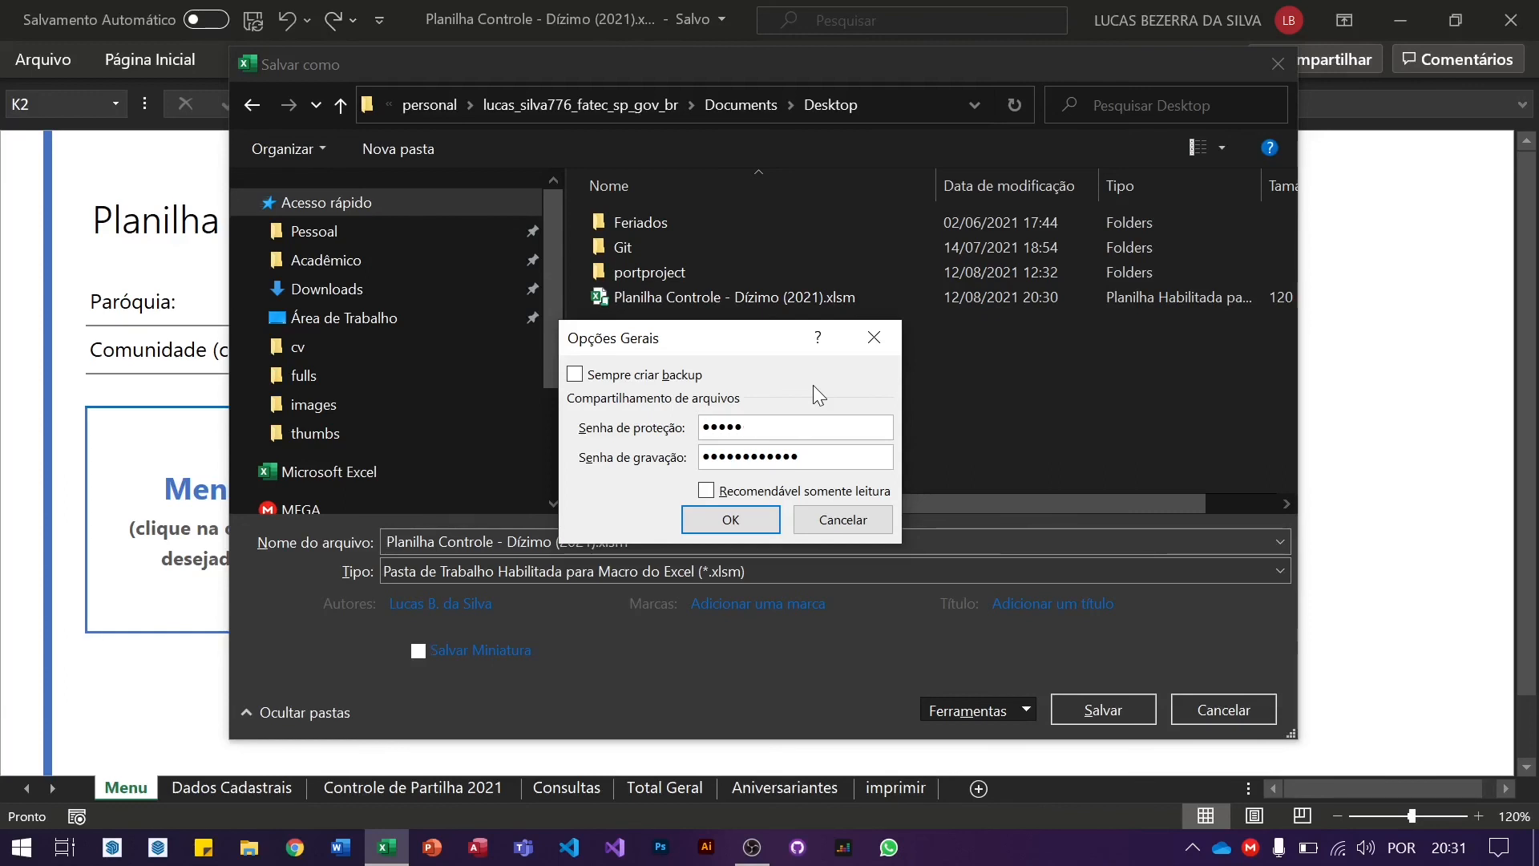
key(Tab)
text(12345)
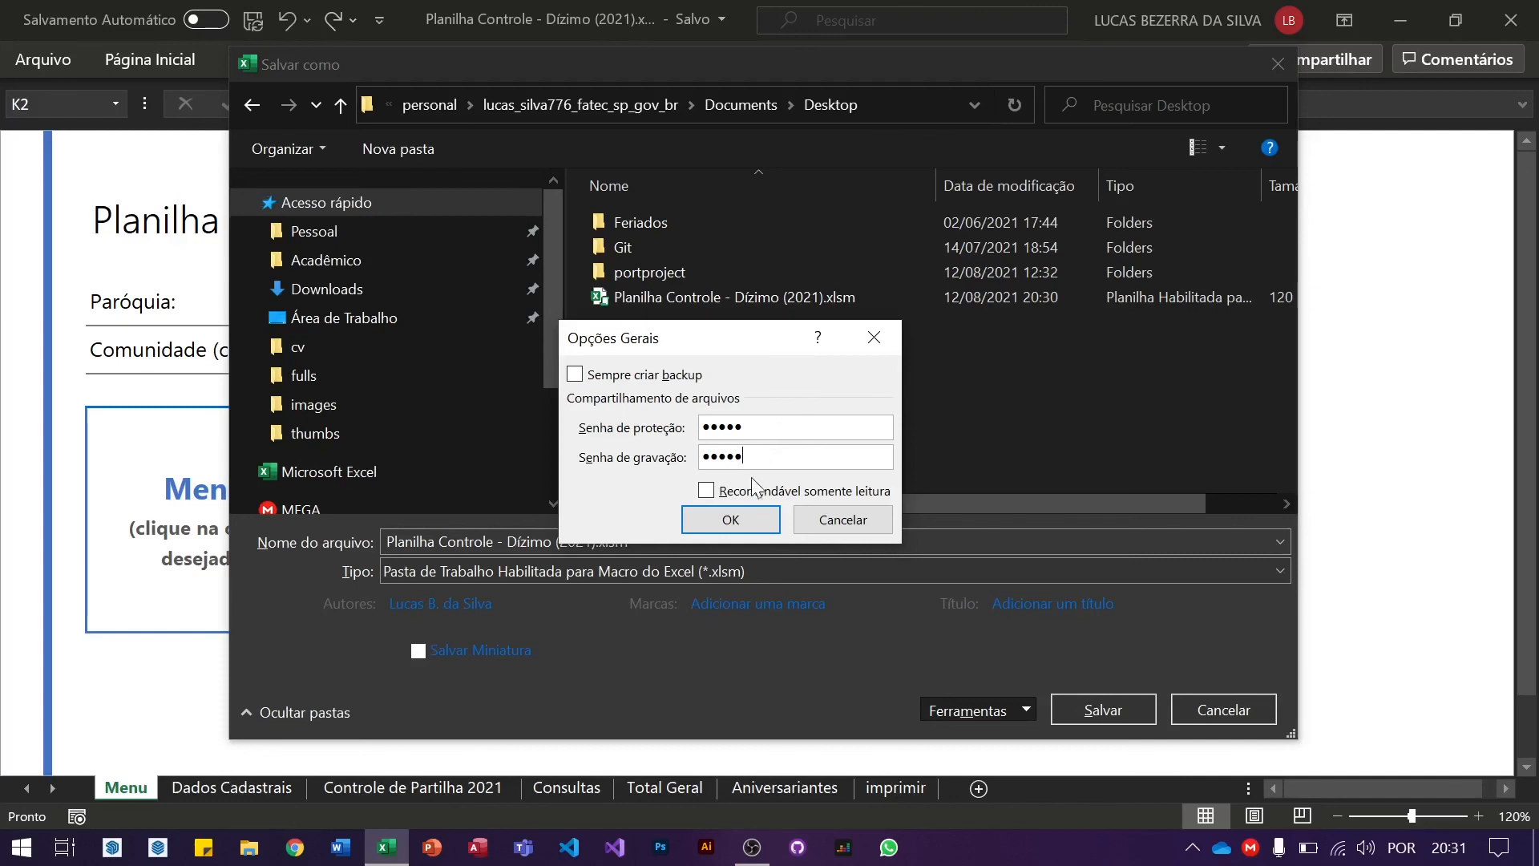
click(739, 521)
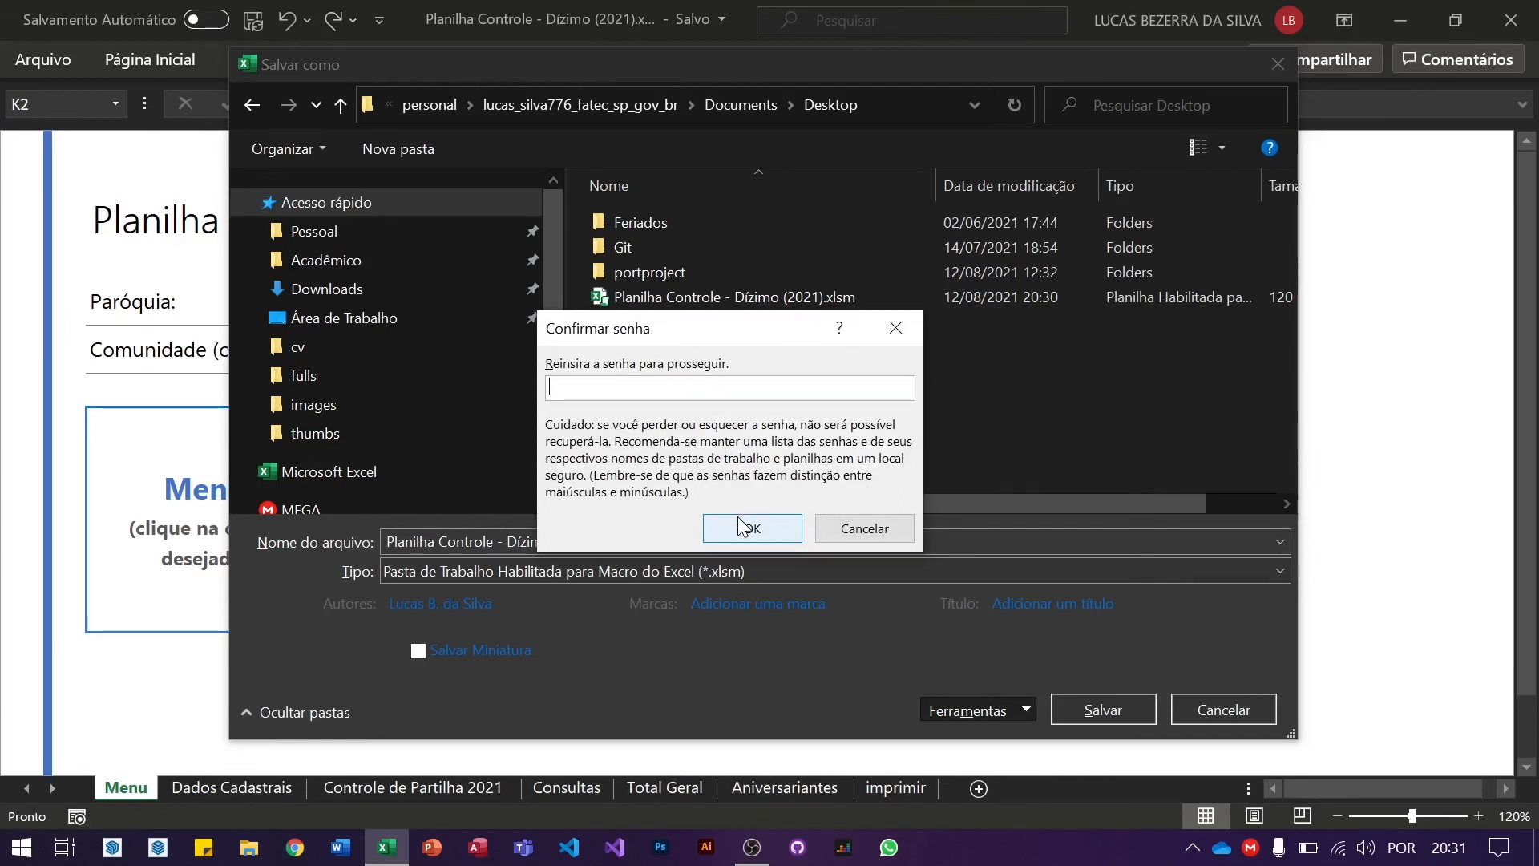
Step: Re-enter the opening password and the modify password in the two confirmation prompts
text(•••••)
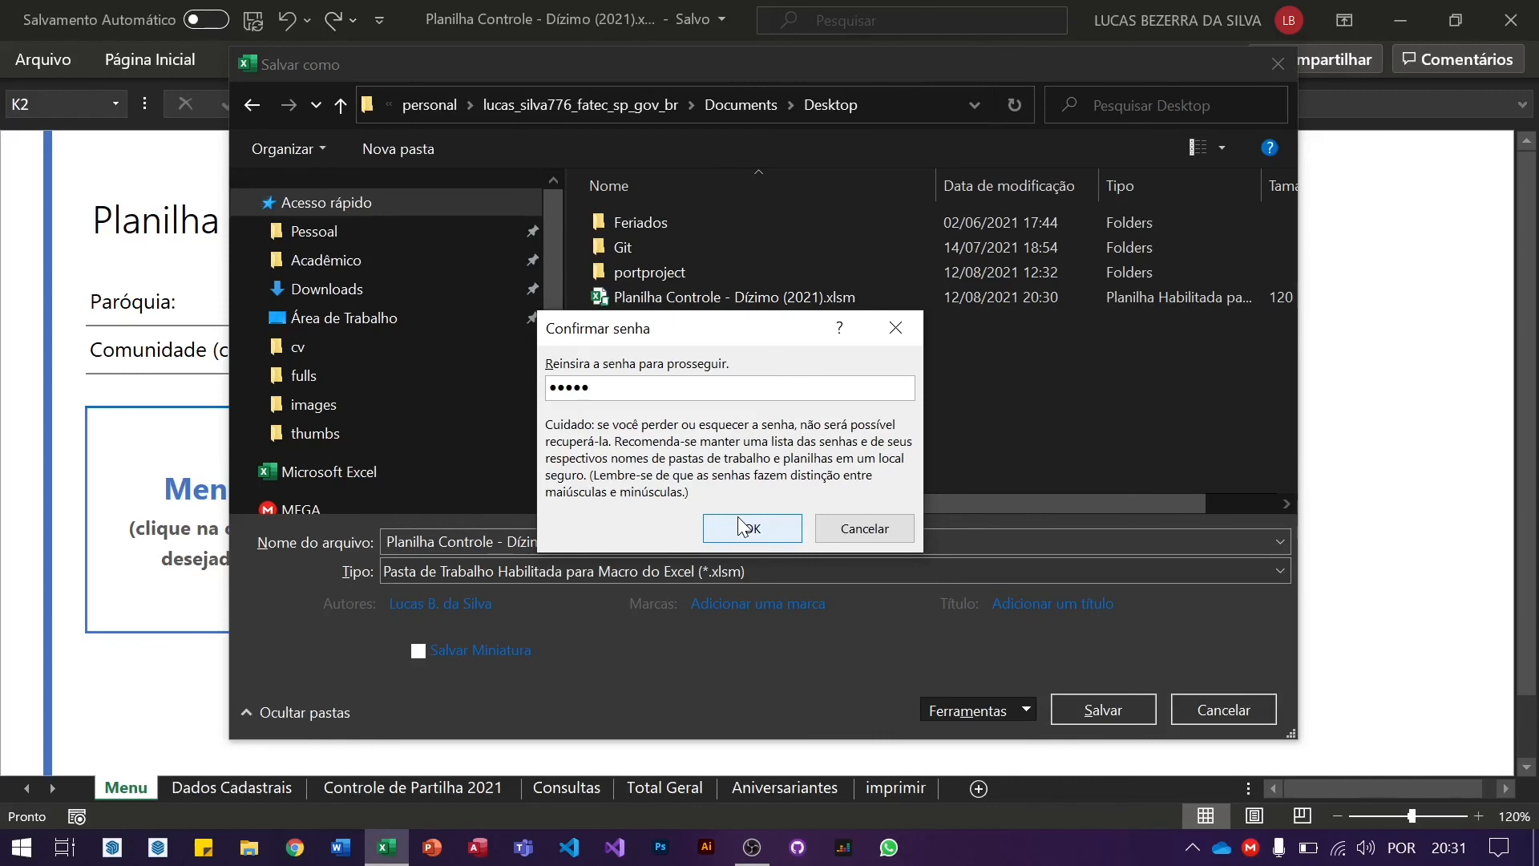
click(740, 526)
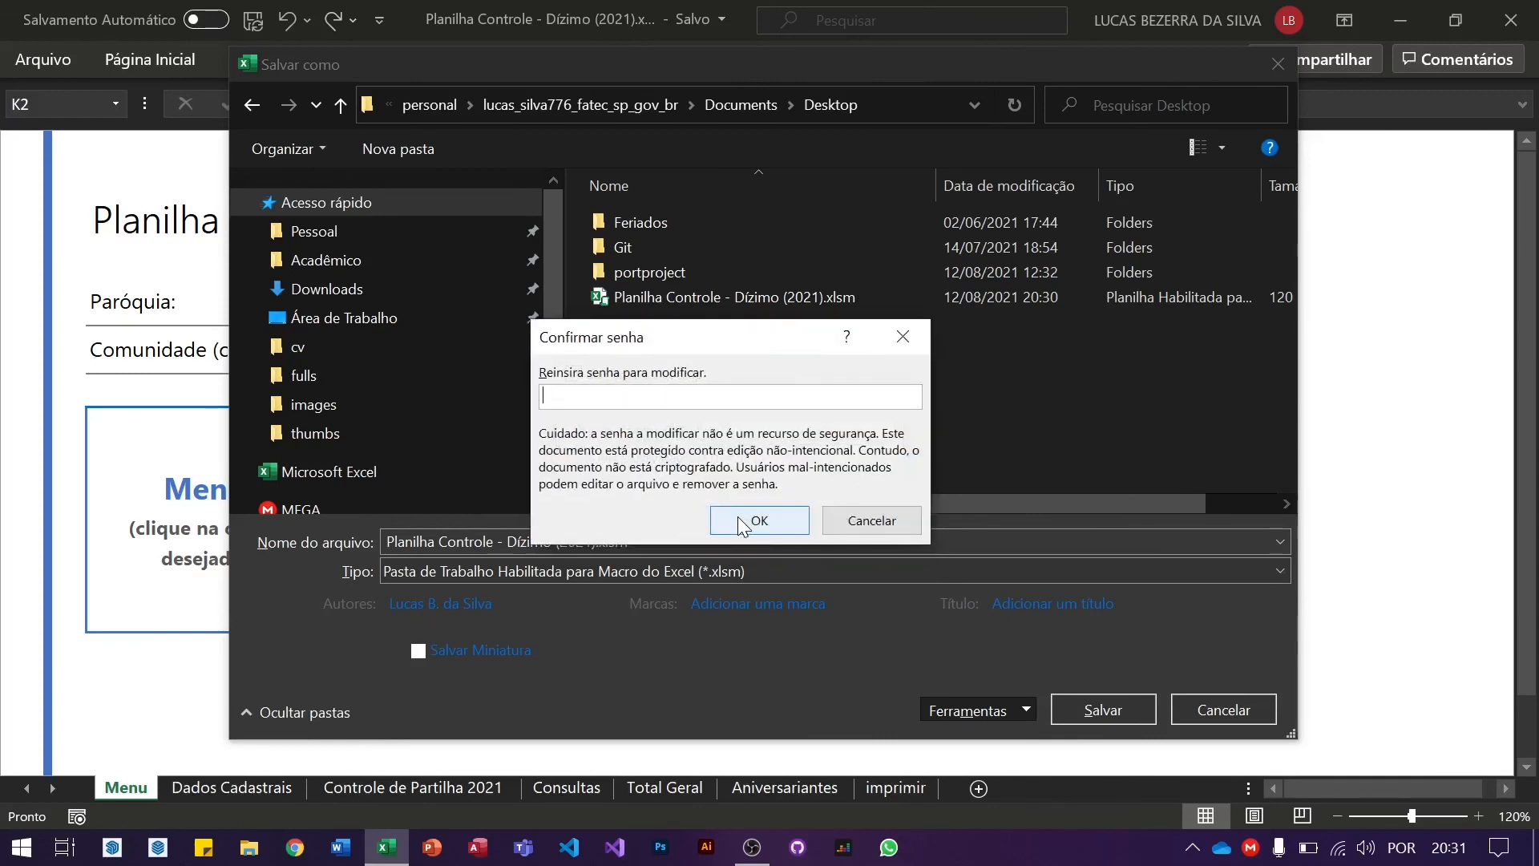
text(•••••)
click(738, 518)
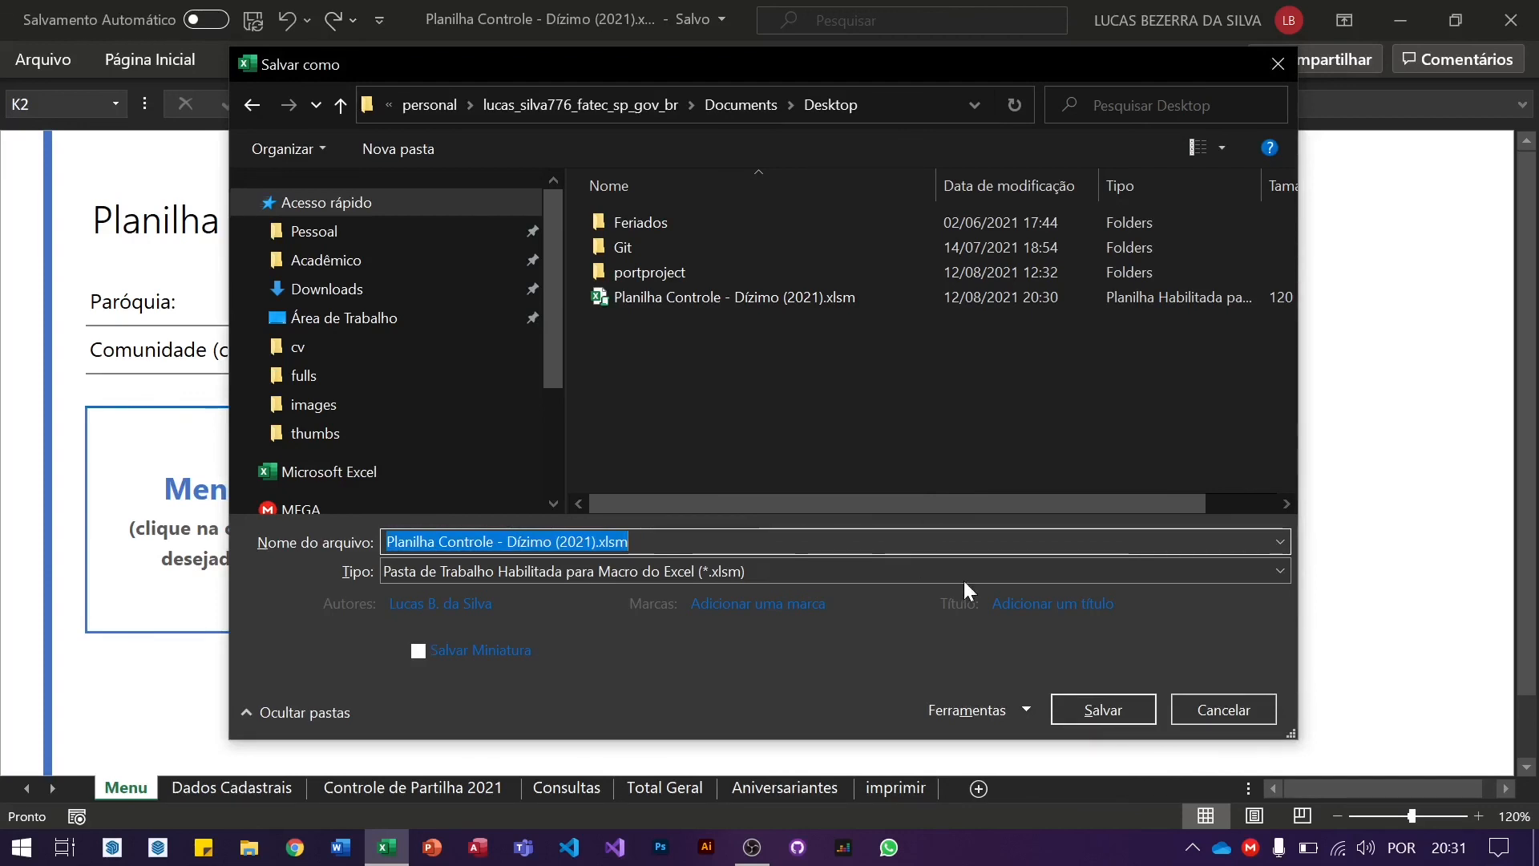
Step: Save and confirm replacing the existing 'Planilha Controle - Dízimo (2021).xlsm' on the Desktop
click(1076, 707)
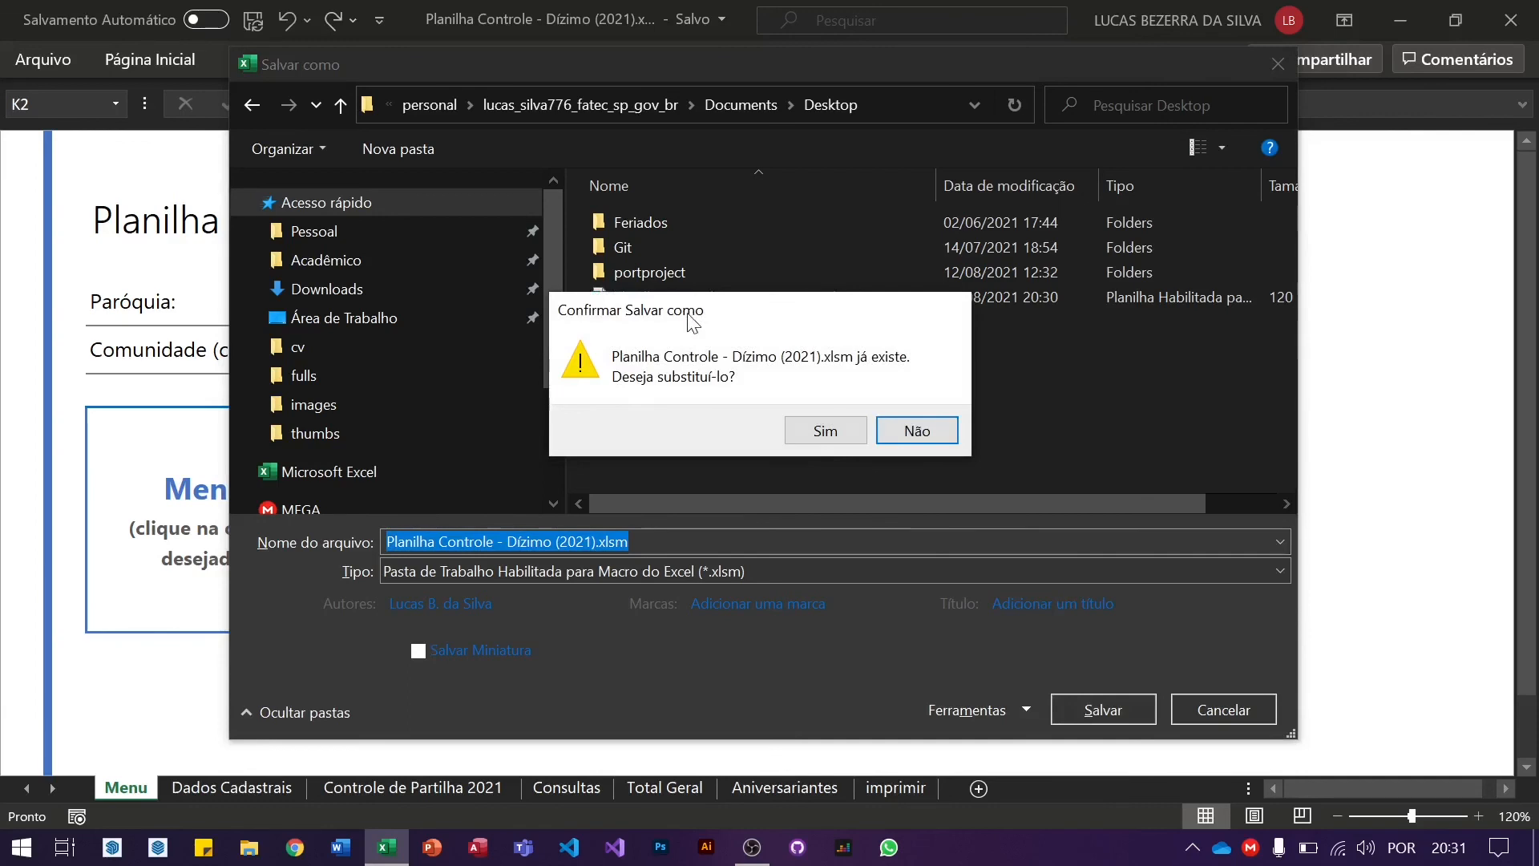
drag(693, 321, 822, 368)
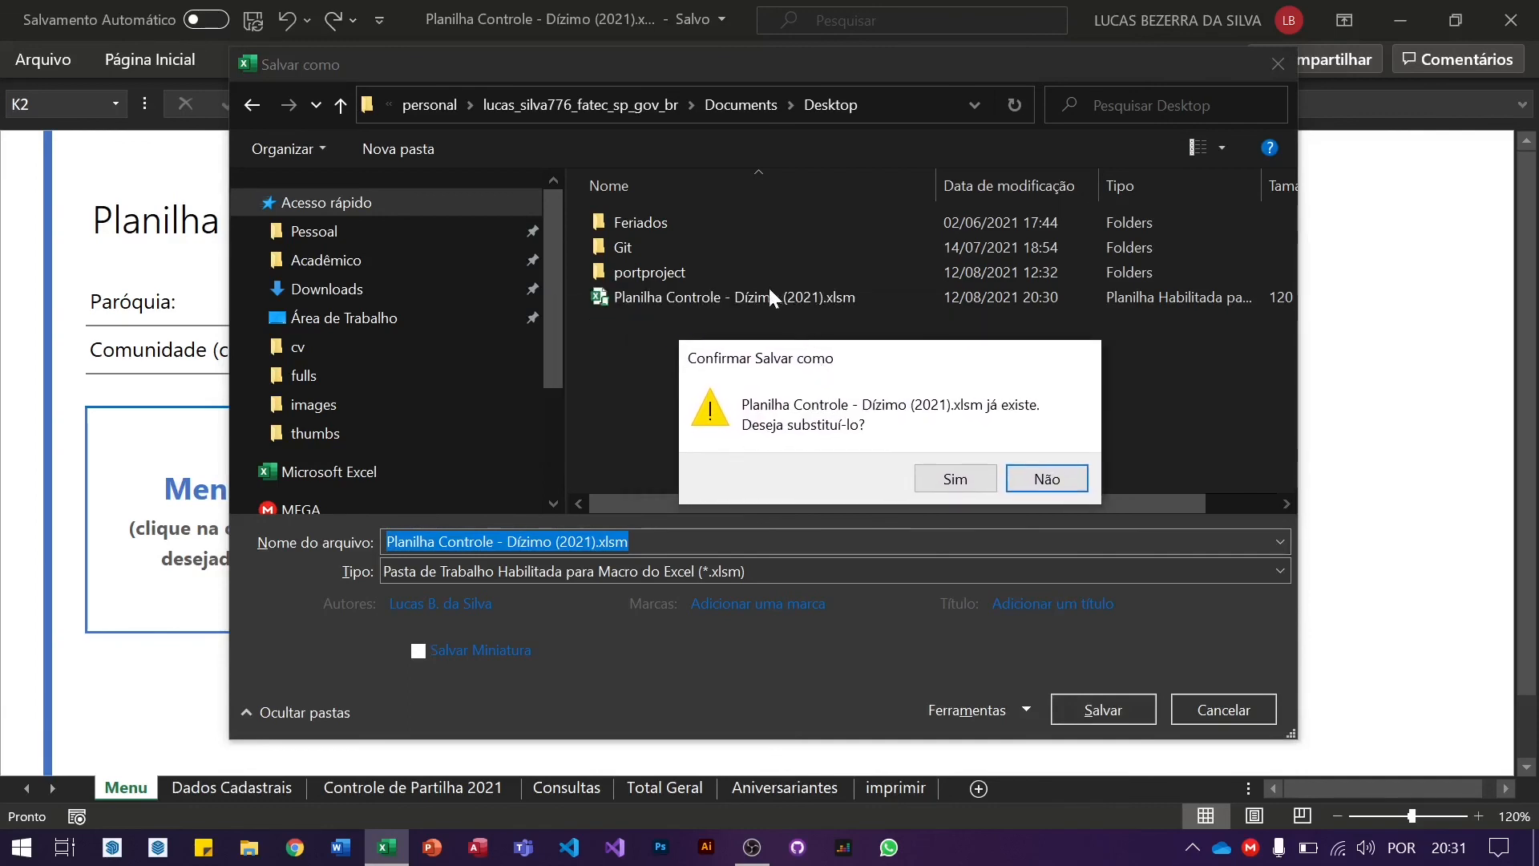
click(953, 480)
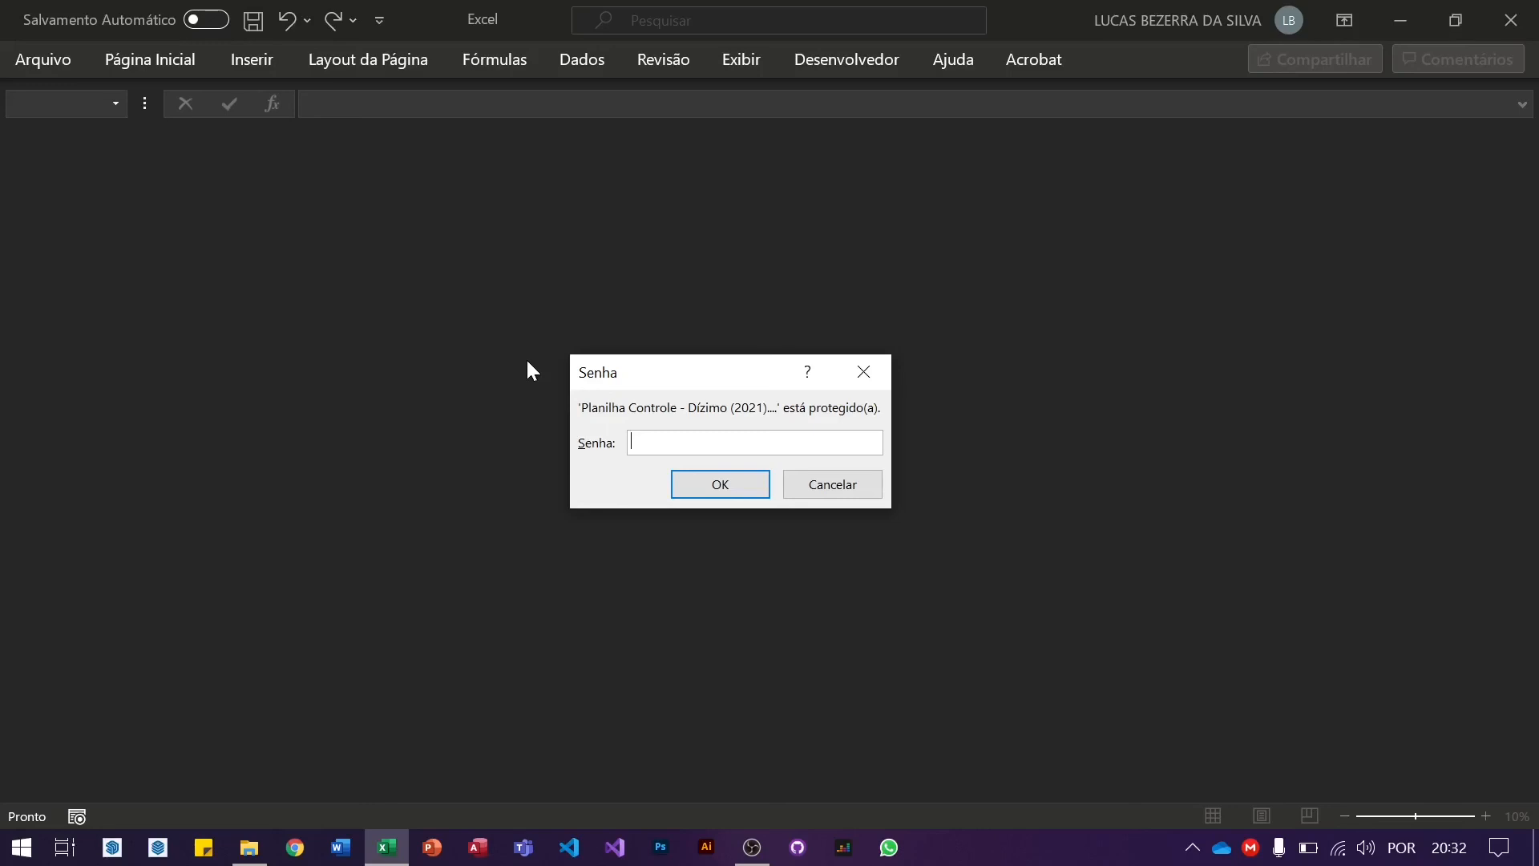
Step: Retry the opening password after the rejected first attempt, then enter the modify password to load the workbook
text(•••)
key(Return)
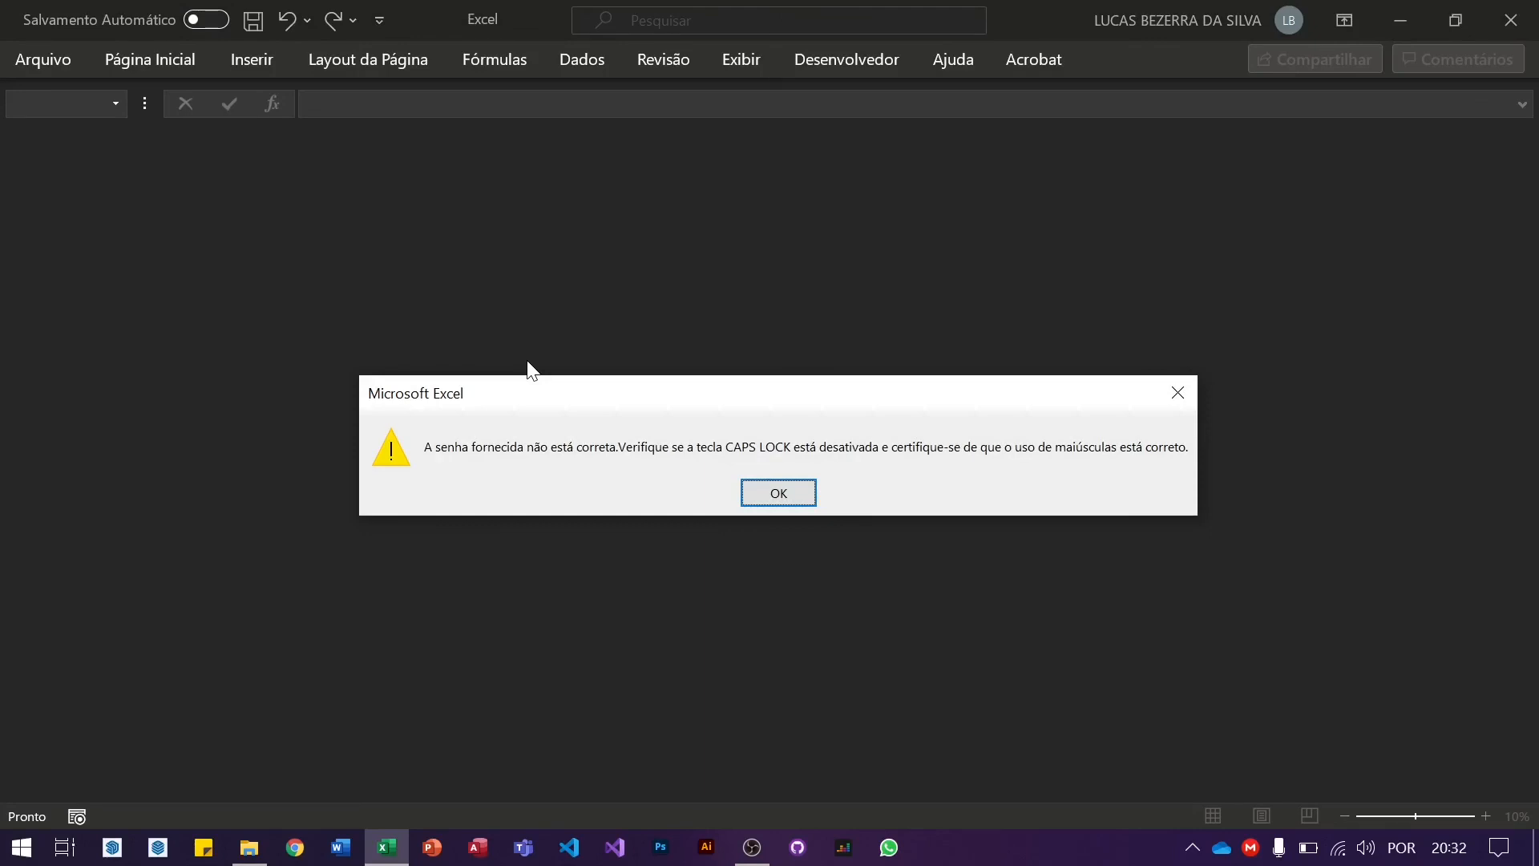
key(Return)
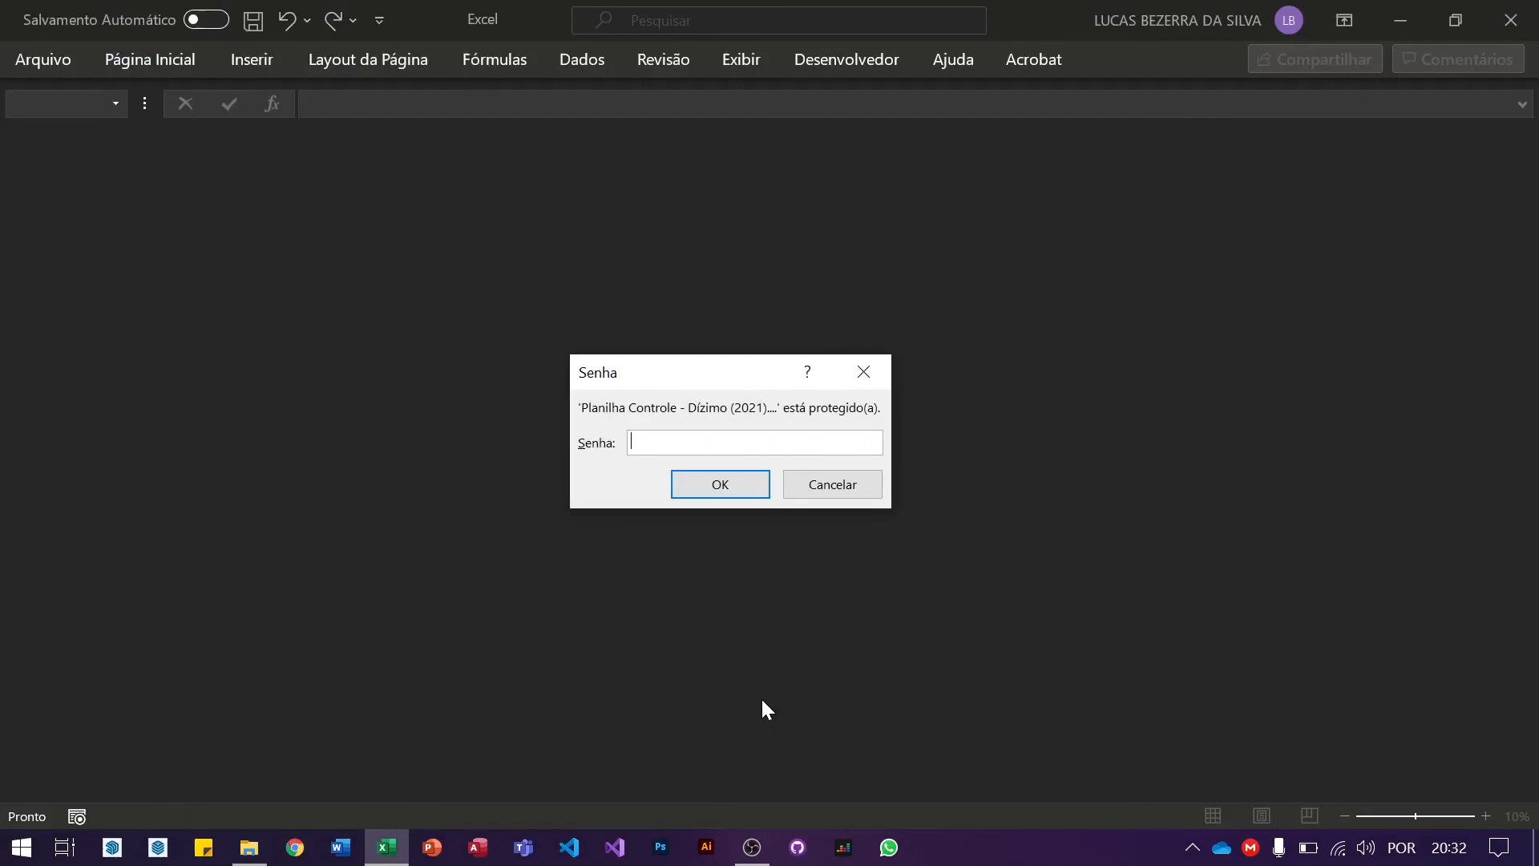
text(•••••)
key(Return)
text(•••••)
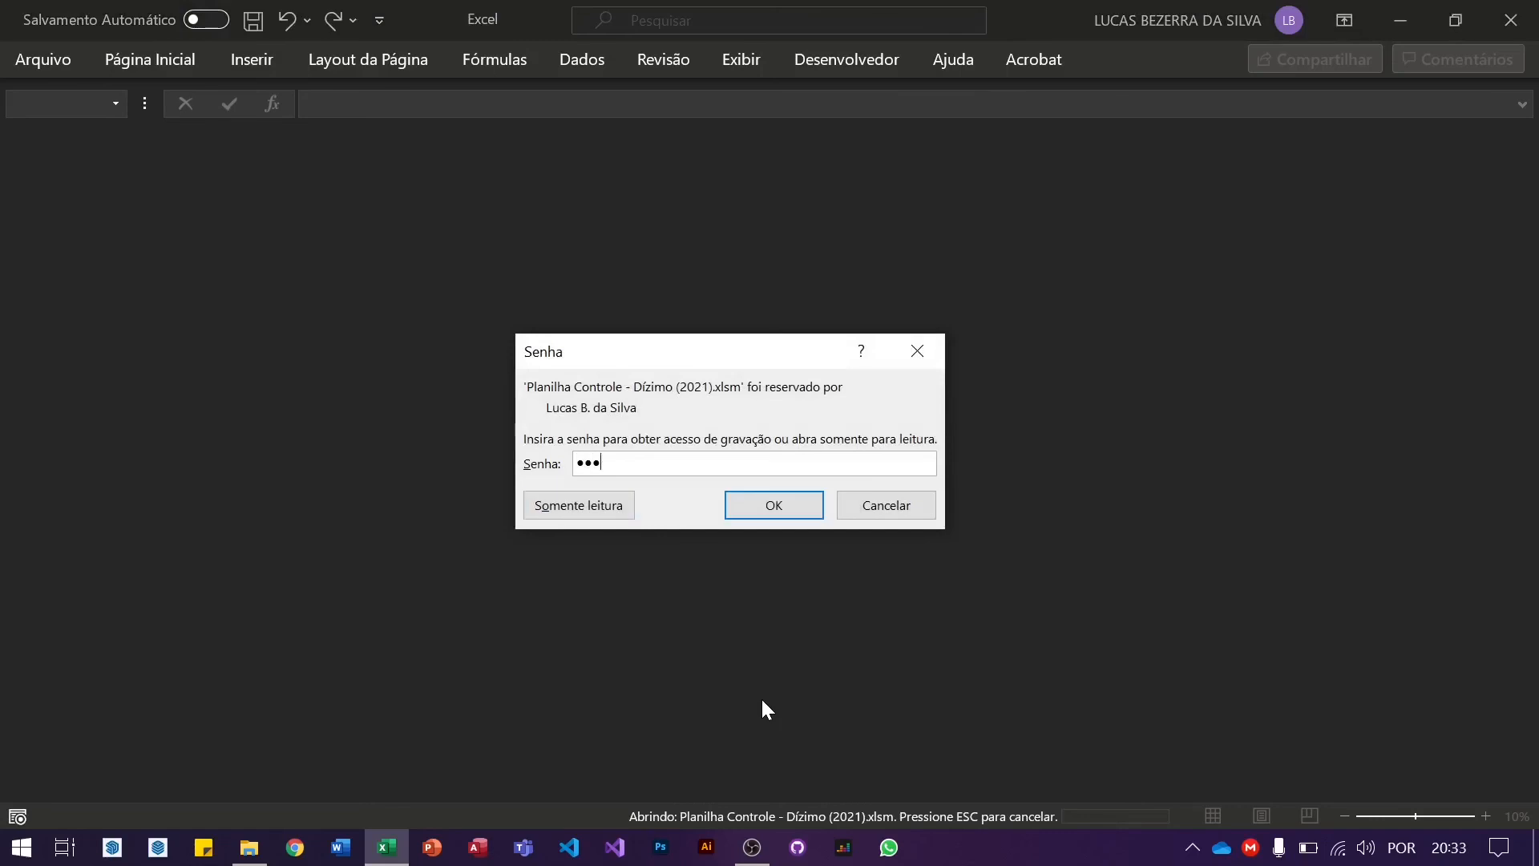
key(Return)
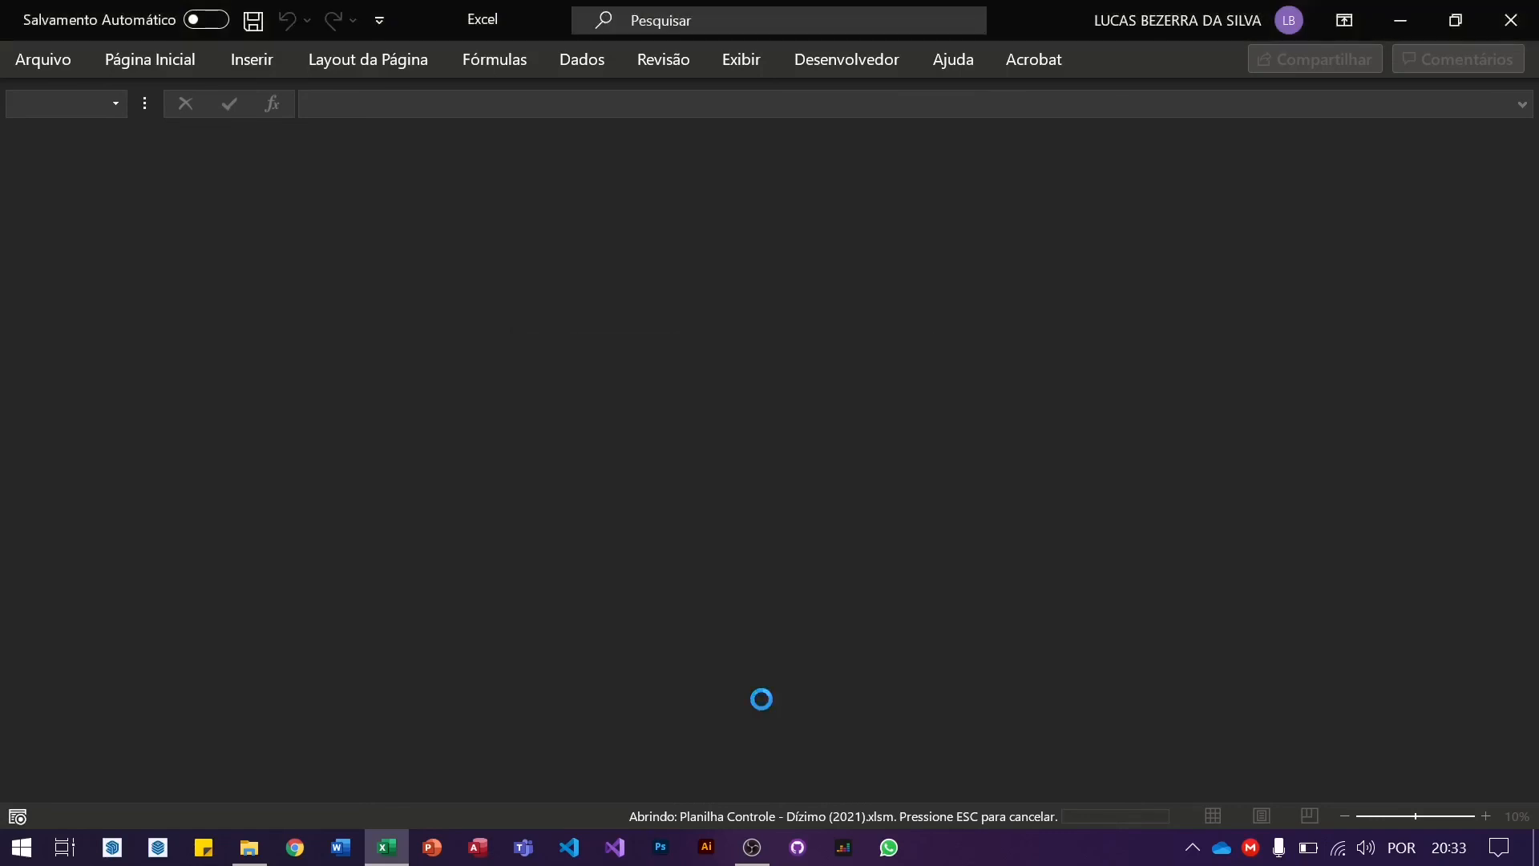